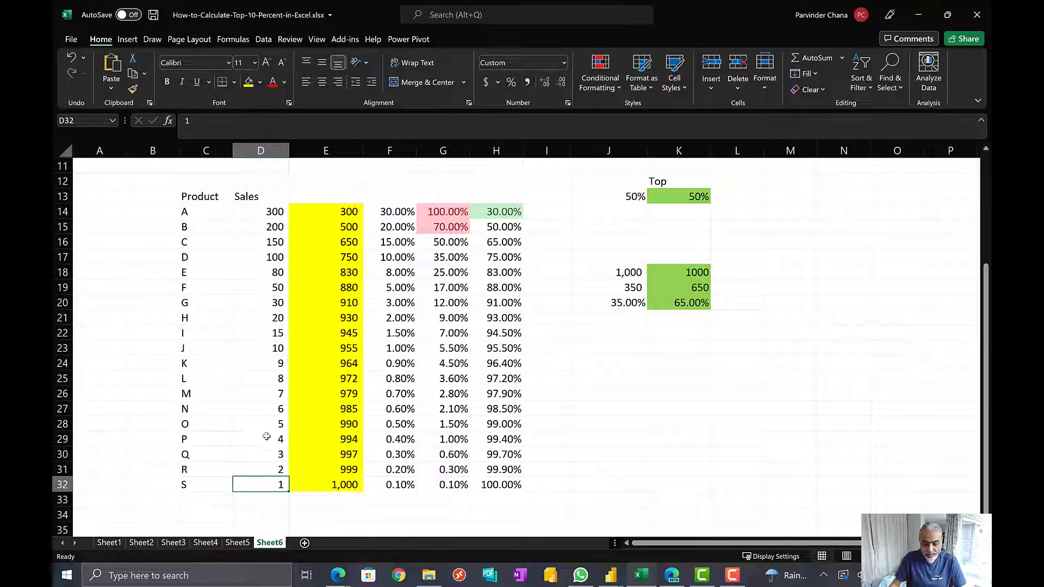
Step: Put the heading 'Running Total' in E12, then check the first and last running-total formulas
click(317, 197)
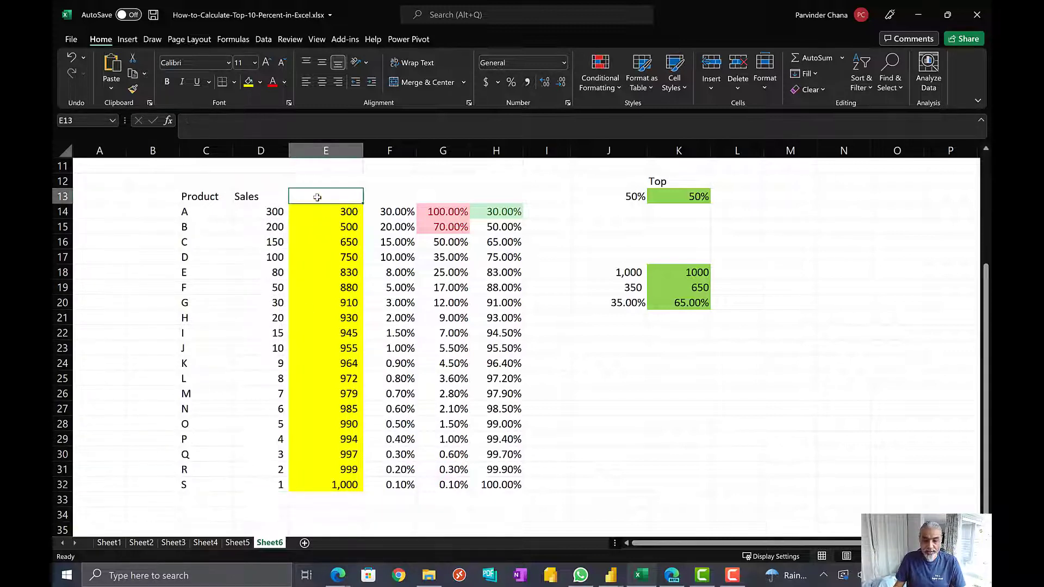
text(Running Tota)
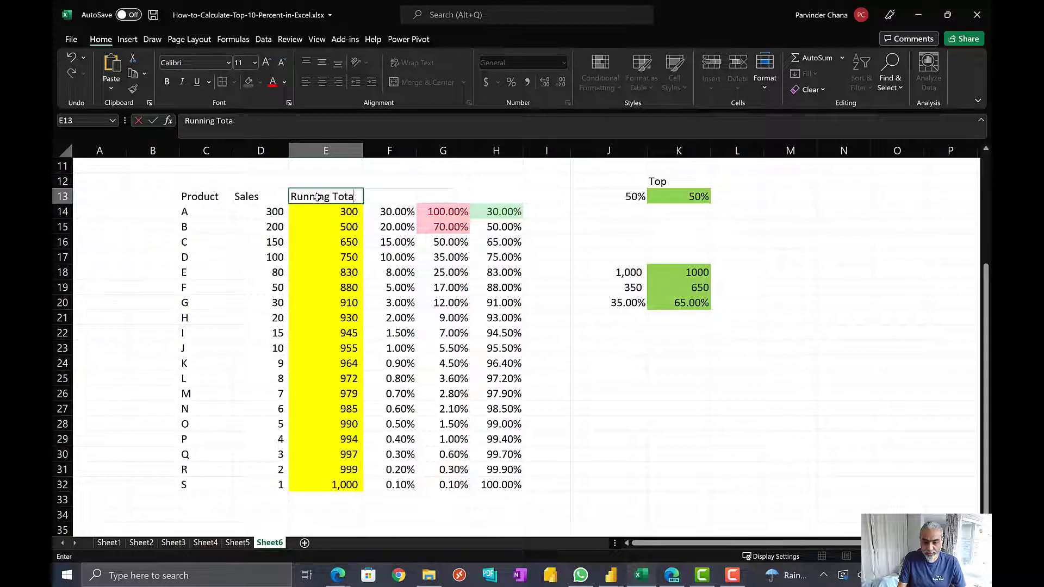
key(Escape)
click(329, 181)
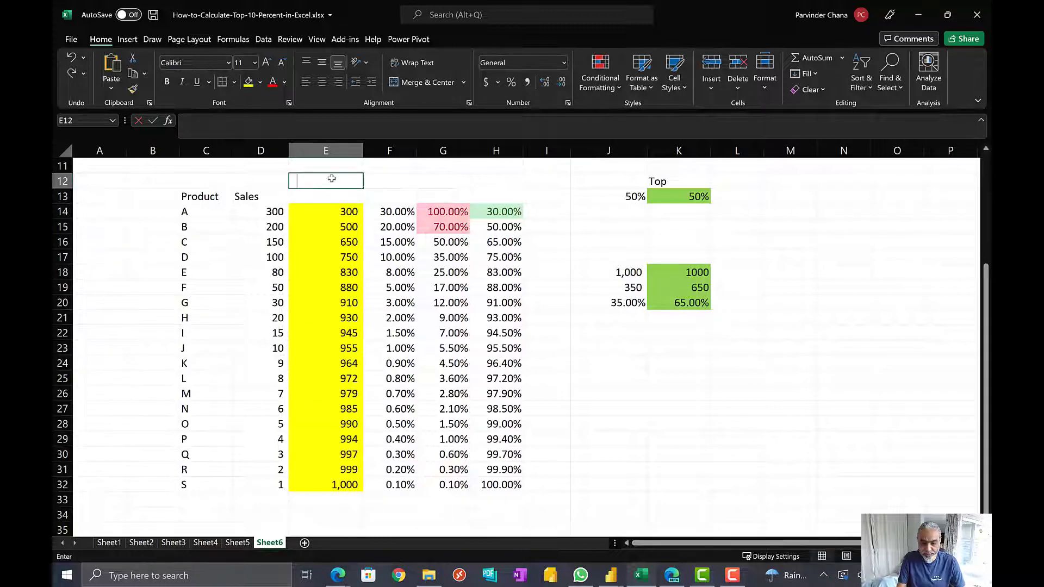
text(Running Tot)
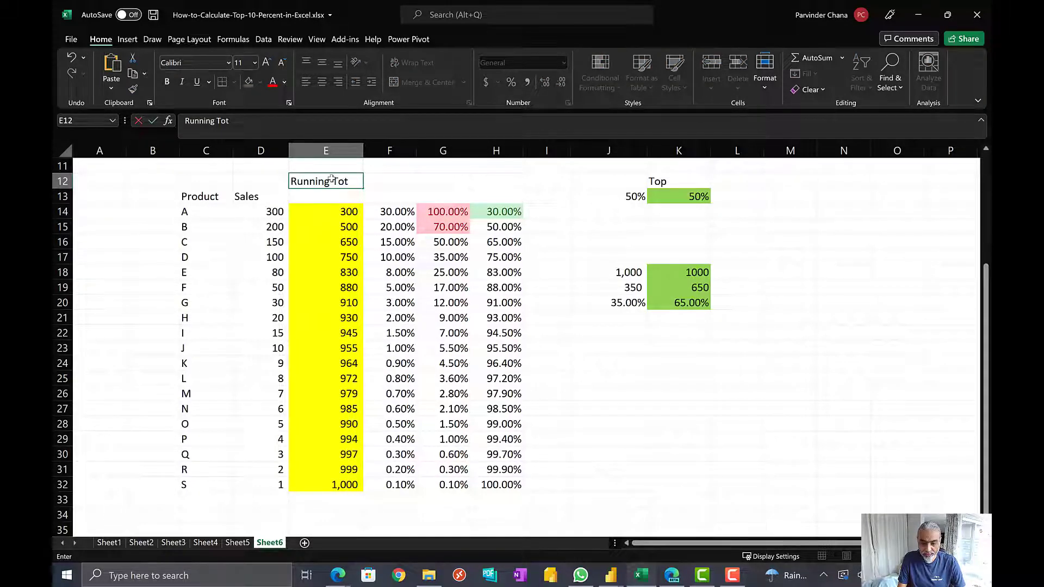
text(al)
key(Return)
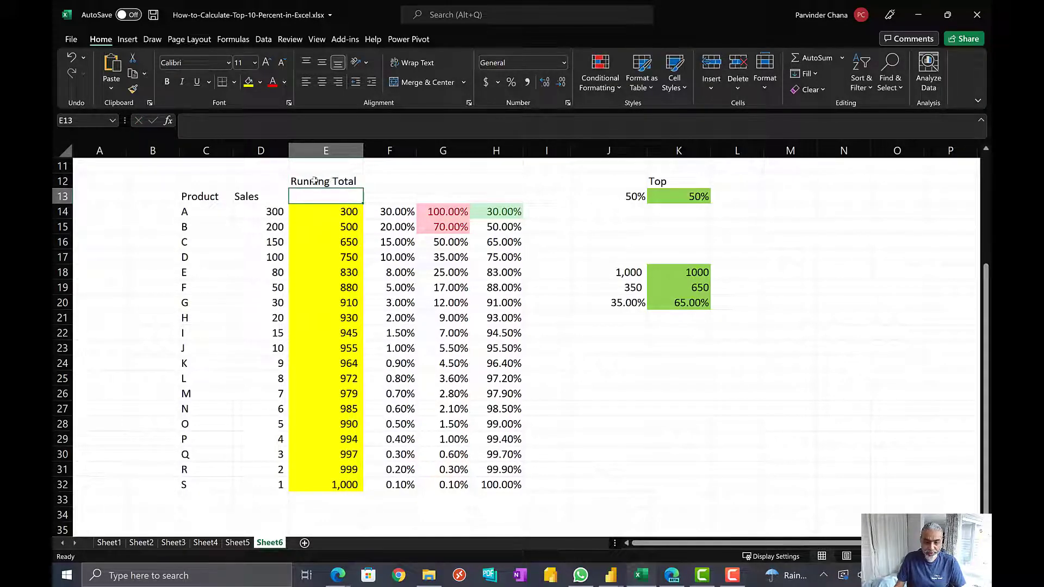
click(337, 212)
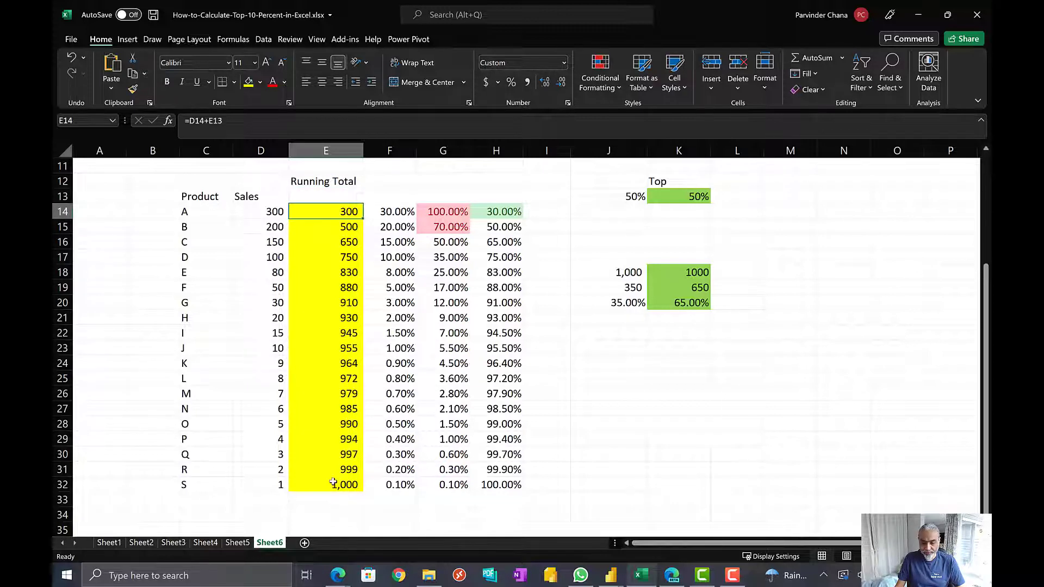
click(323, 483)
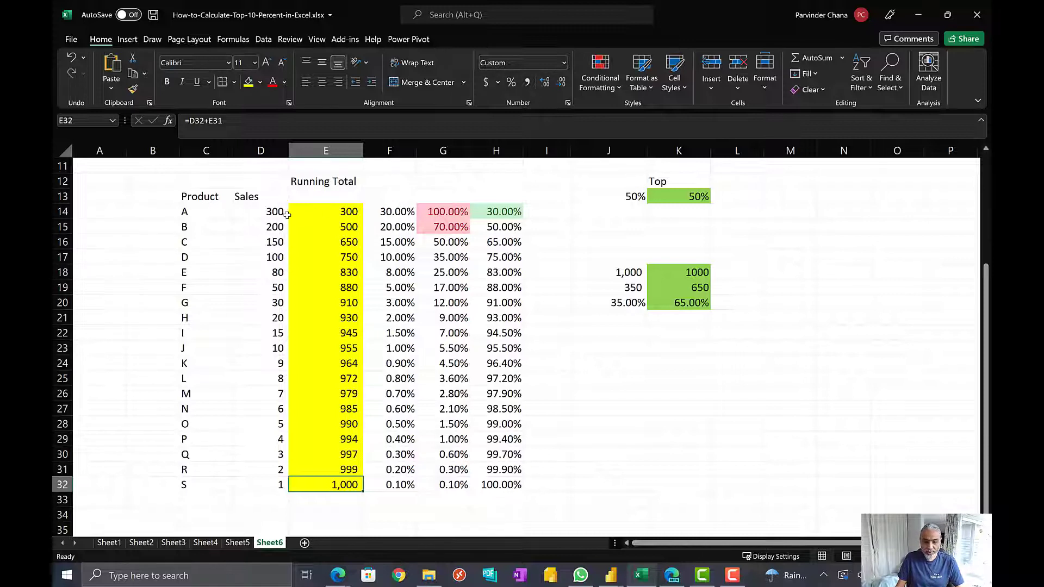
click(261, 213)
click(384, 209)
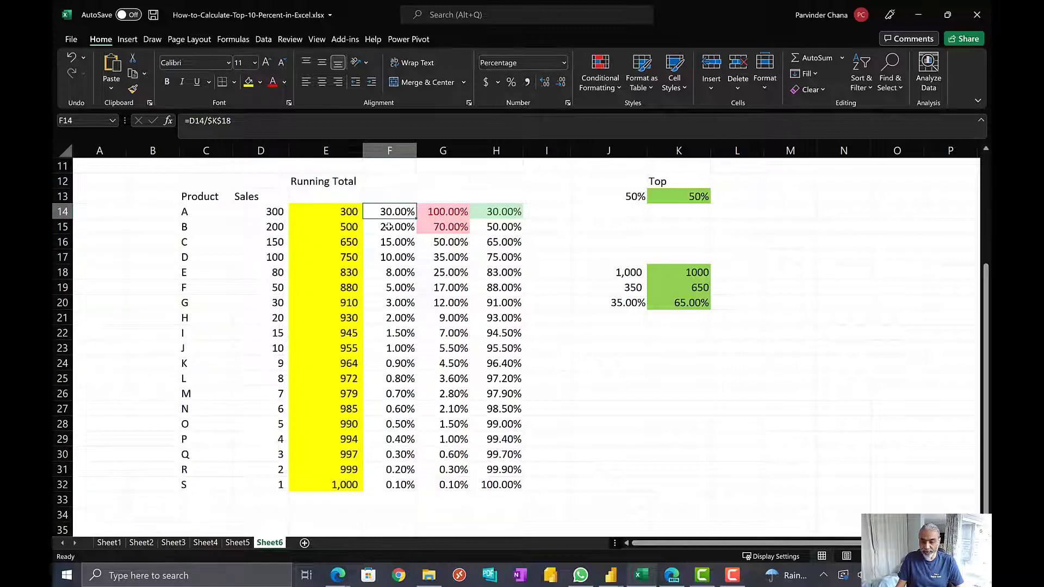
click(387, 229)
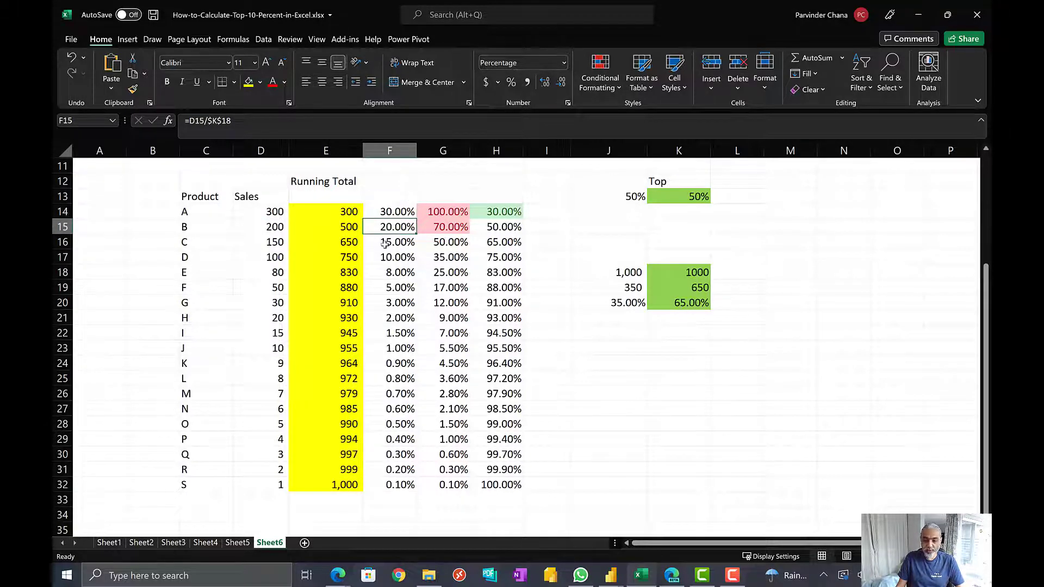
click(385, 244)
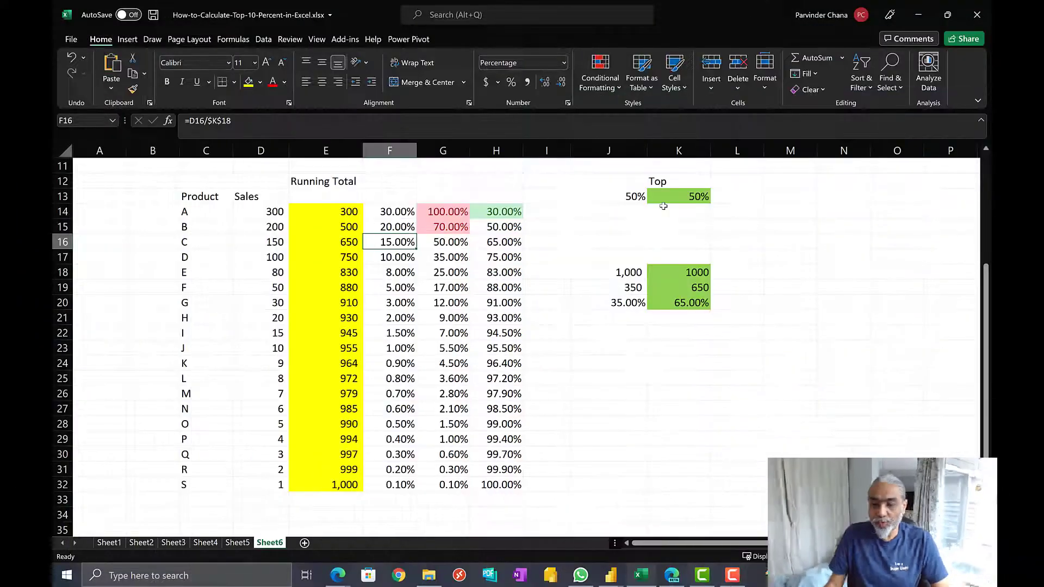
click(701, 208)
click(685, 196)
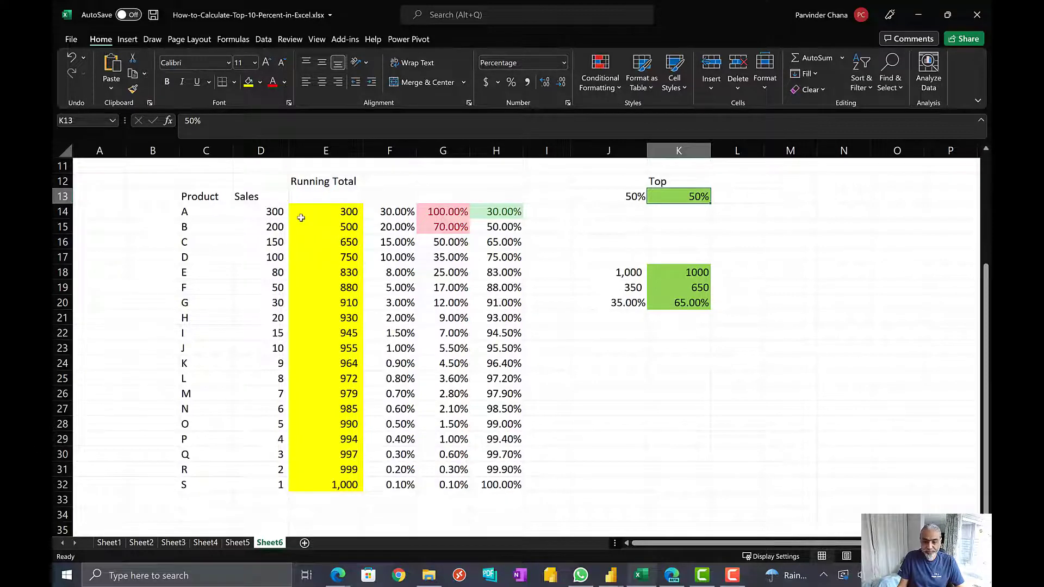
drag(270, 212, 334, 226)
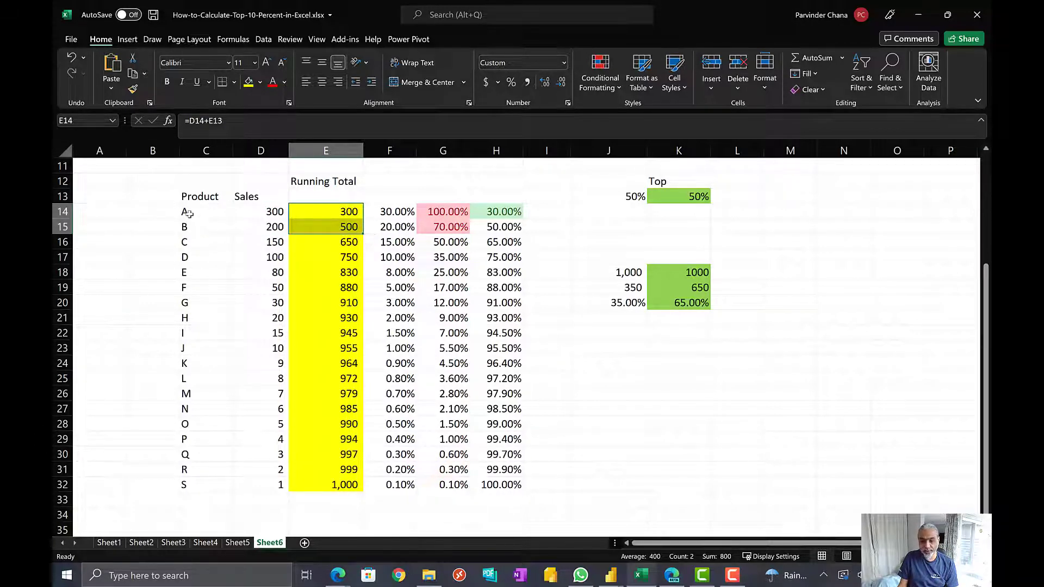
drag(189, 213, 195, 232)
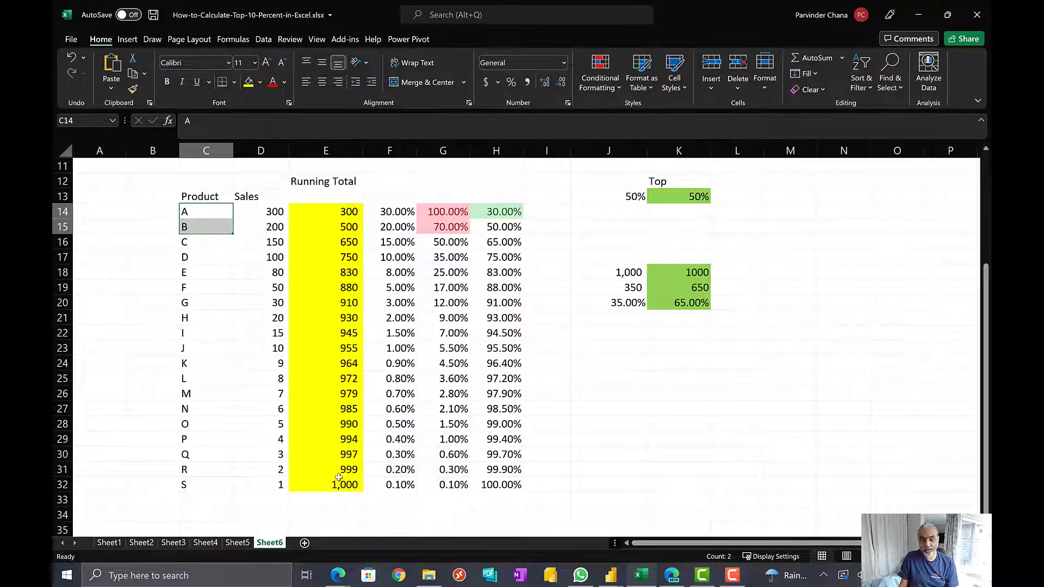
drag(331, 211, 267, 228)
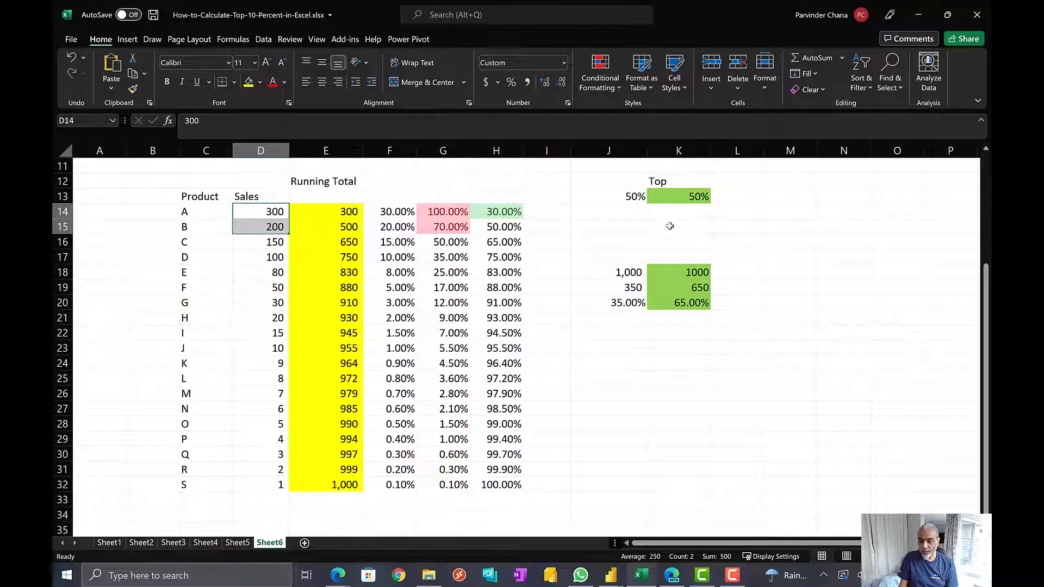
drag(447, 211, 447, 229)
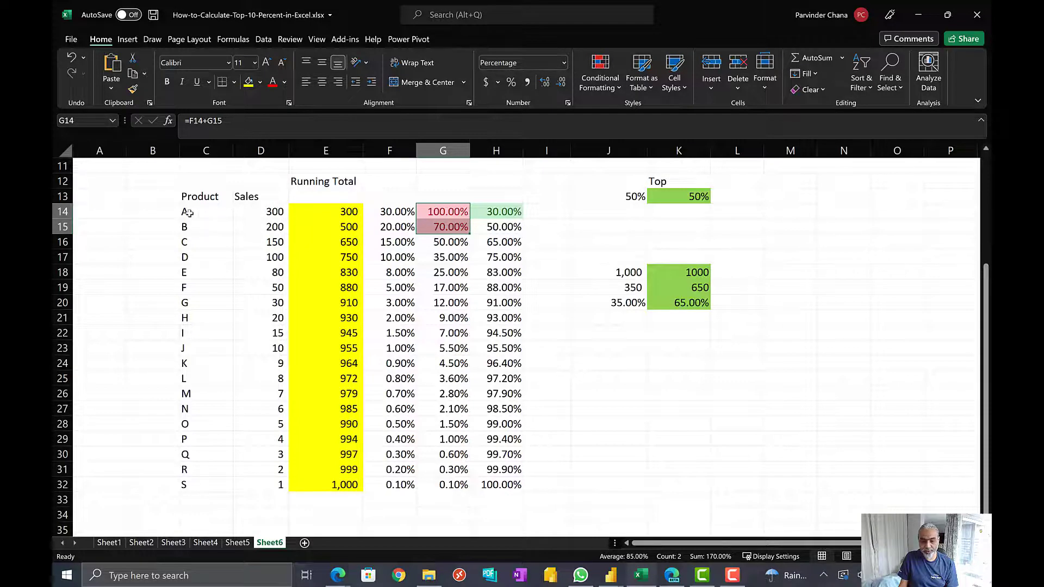
drag(188, 213, 188, 229)
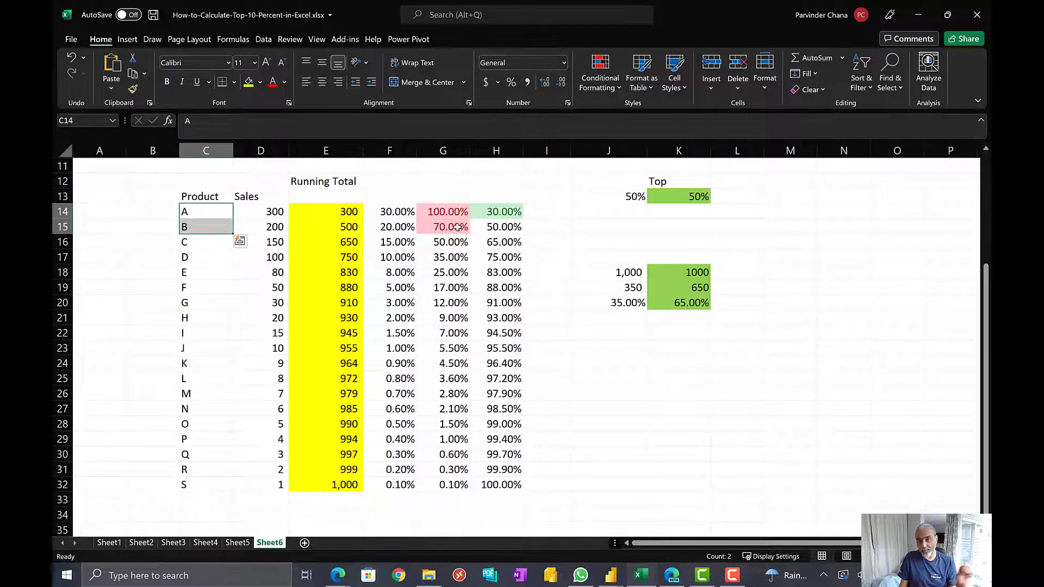
Step: Try an 83% Top cutoff in K13 and select the sales of products A to D
click(668, 196)
text(83%)
key(Return)
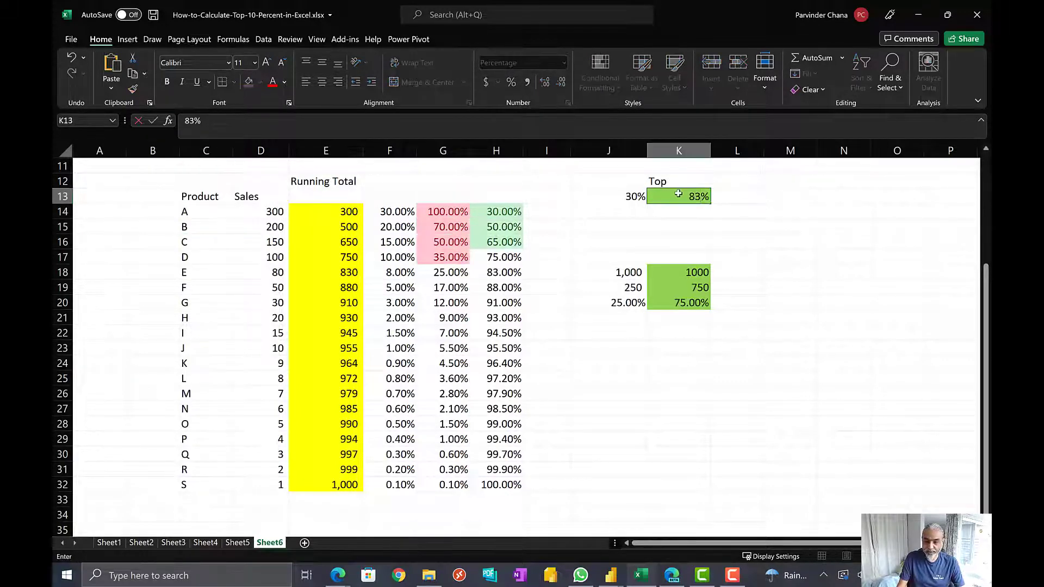
drag(281, 210, 273, 279)
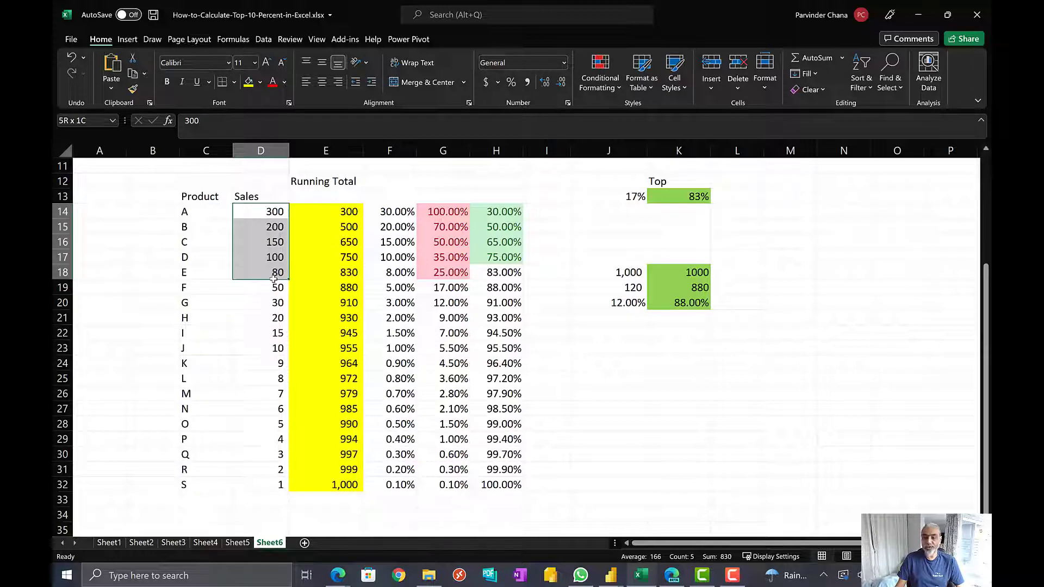
drag(273, 278, 275, 257)
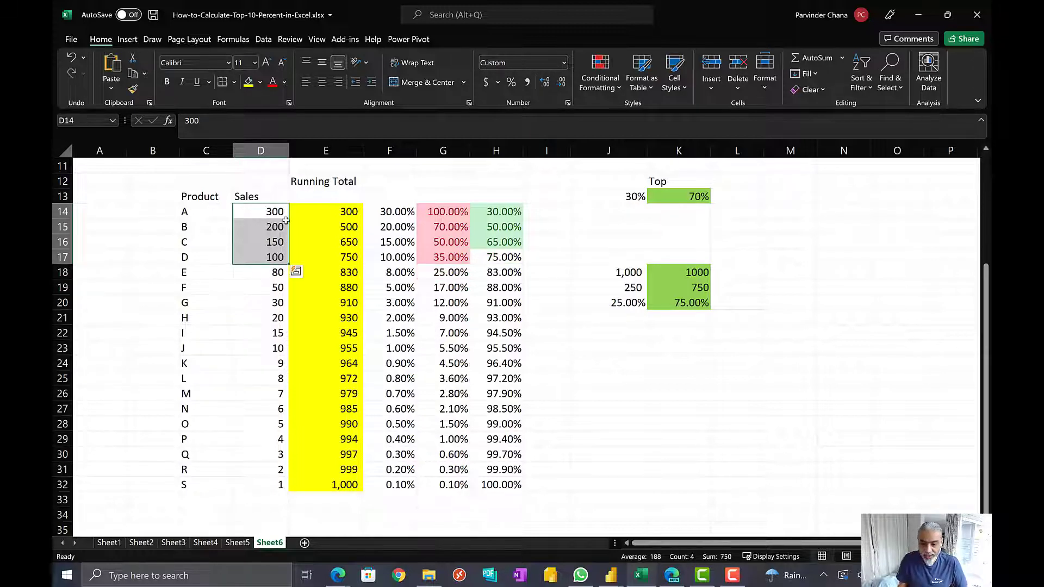
Step: Review the 70% Top value, the J13 remainder formula and the column G percentages
click(678, 198)
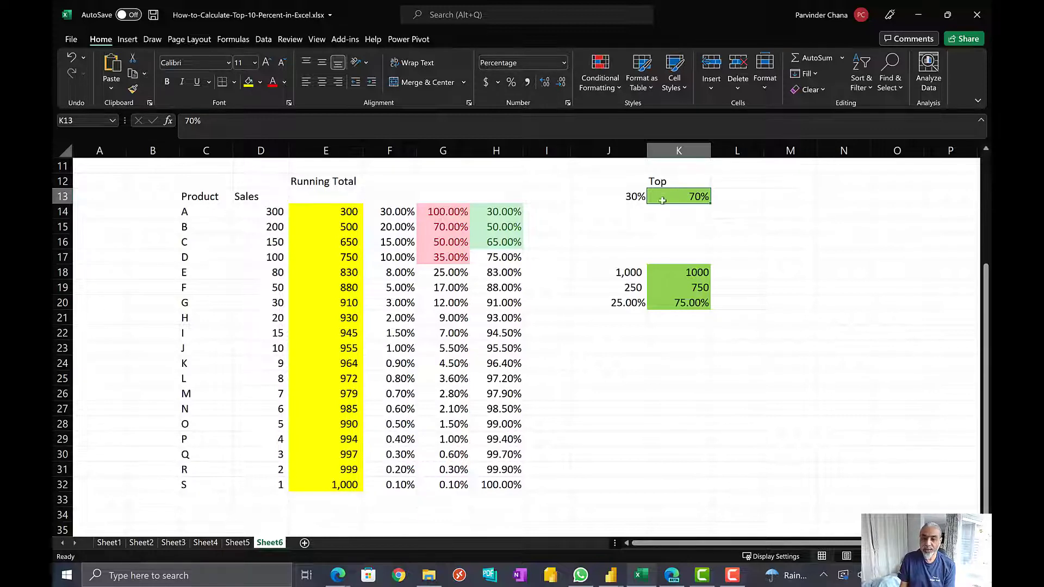
click(629, 195)
click(612, 183)
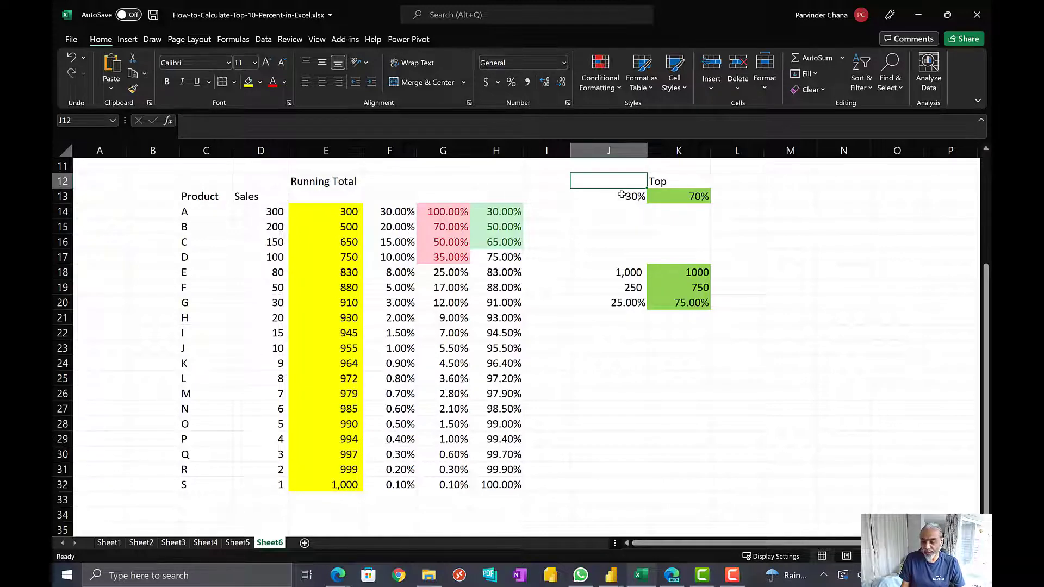
click(620, 196)
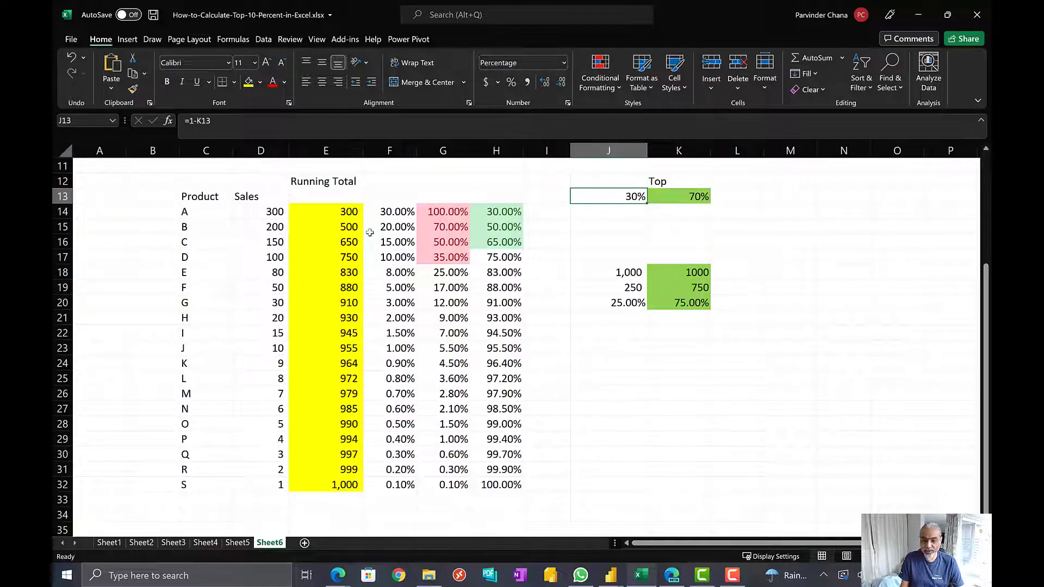
click(445, 212)
key(shift+Down)
key(shift+Down)
key(shift+Down)
key(shift+Down)
key(shift+Down)
key(shift+Down)
key(shift+Down)
key(shift+Down)
key(shift+Down)
key(shift+Down)
key(shift+Down)
key(shift+Down)
key(shift+Down)
key(shift+Down)
key(shift+Down)
key(shift+Down)
key(shift+Down)
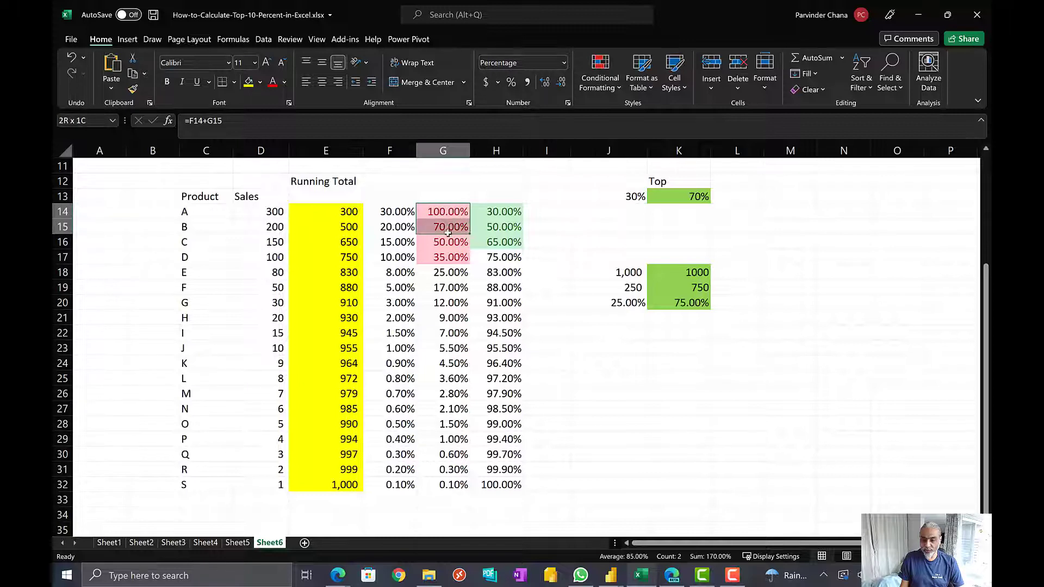
Step: Inspect product A's sales, the A–D share-of-total formulas and column G's cumulative percentages
click(282, 212)
click(387, 213)
click(390, 231)
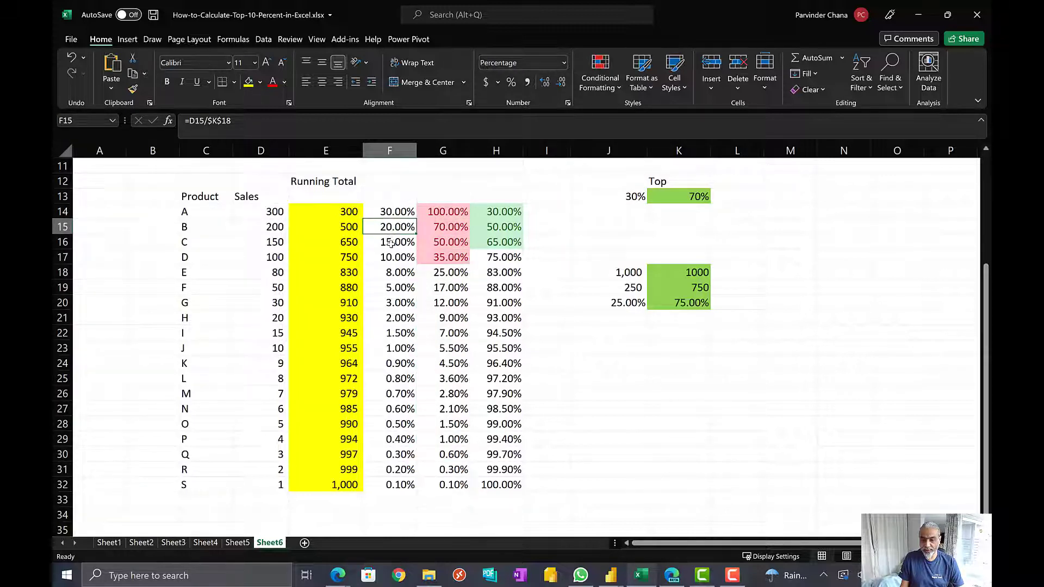
click(391, 243)
click(388, 259)
drag(433, 212, 439, 489)
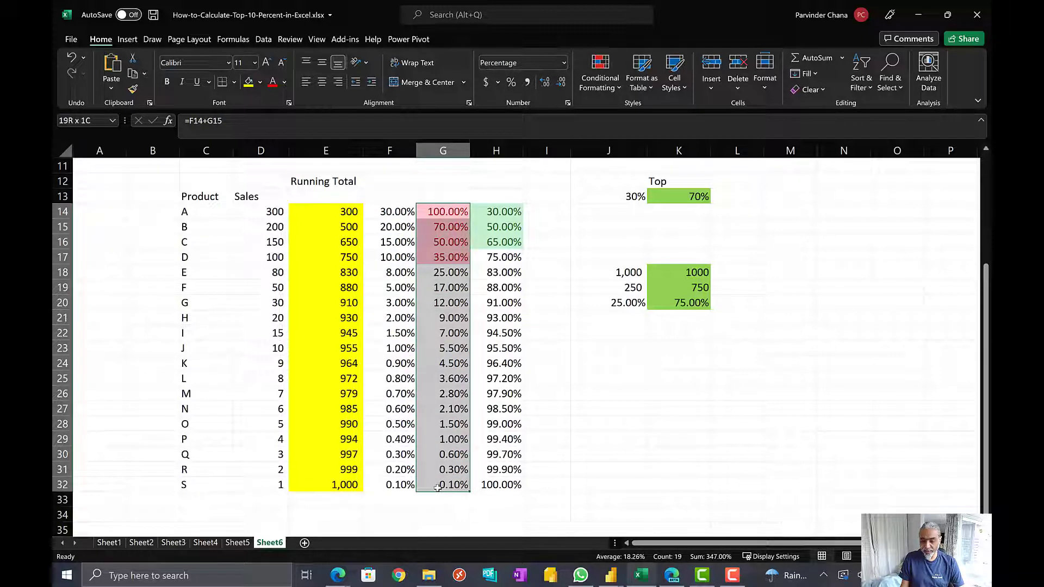
click(446, 213)
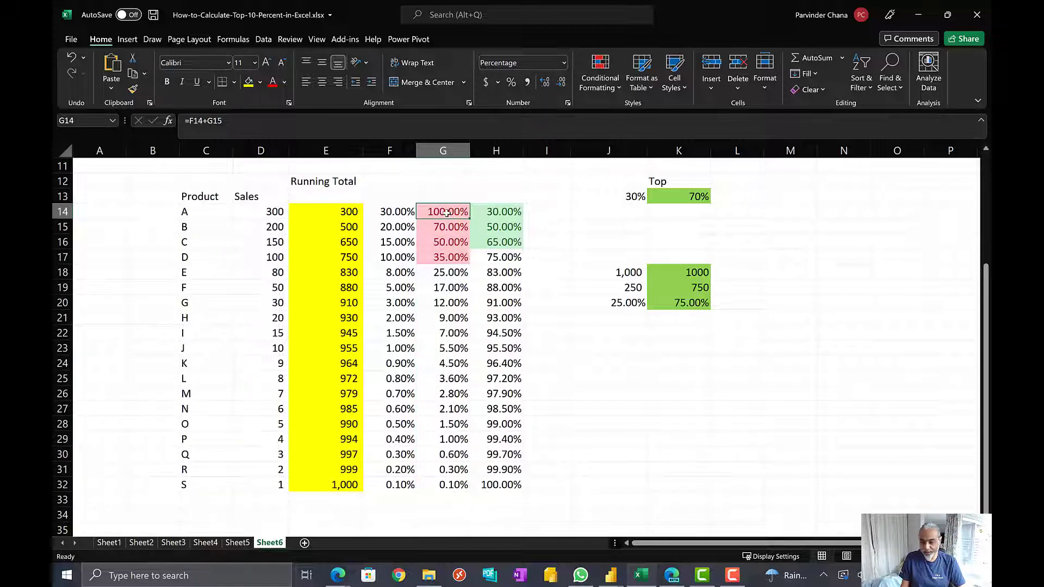
click(455, 486)
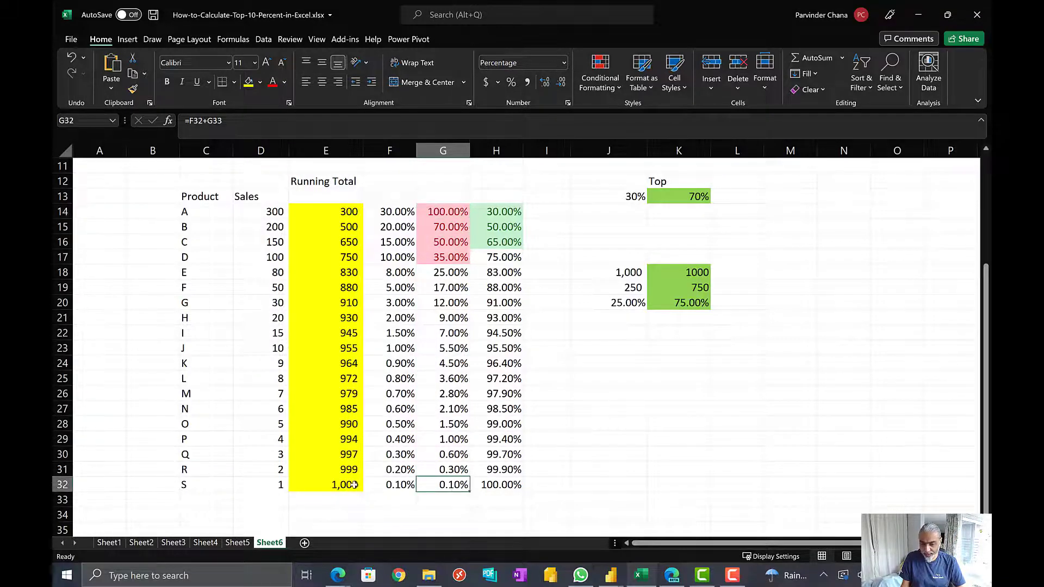
Step: Compare column F shares, the G14 running percentage and J13 remainder, totalling G14:G17
drag(408, 486, 410, 211)
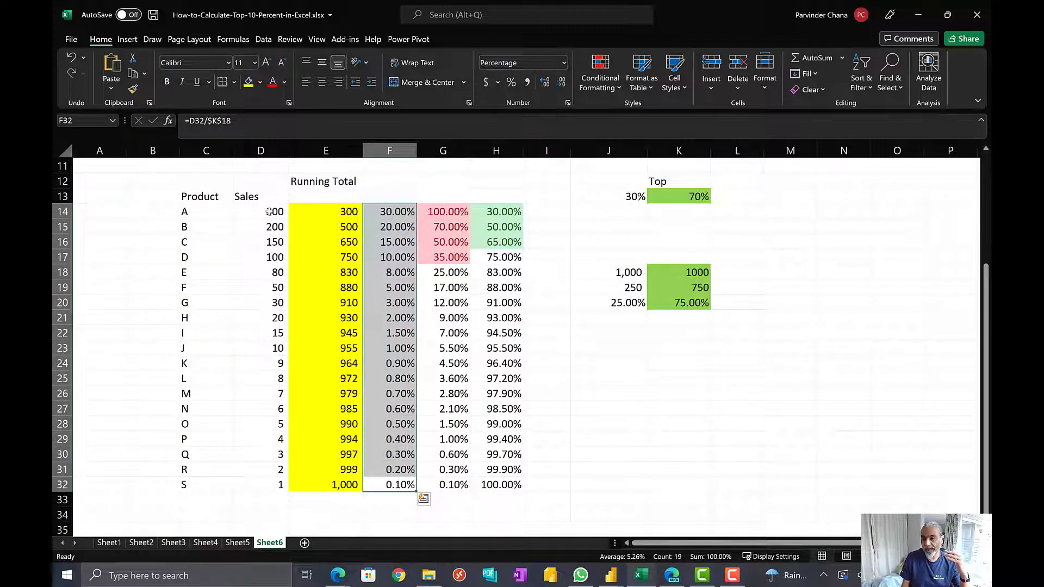
click(438, 211)
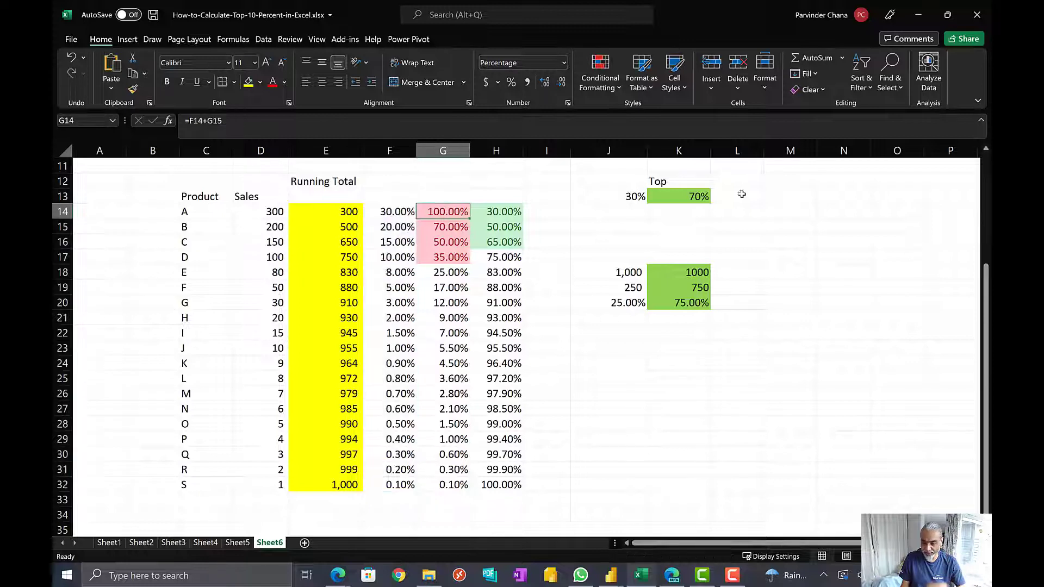
click(639, 201)
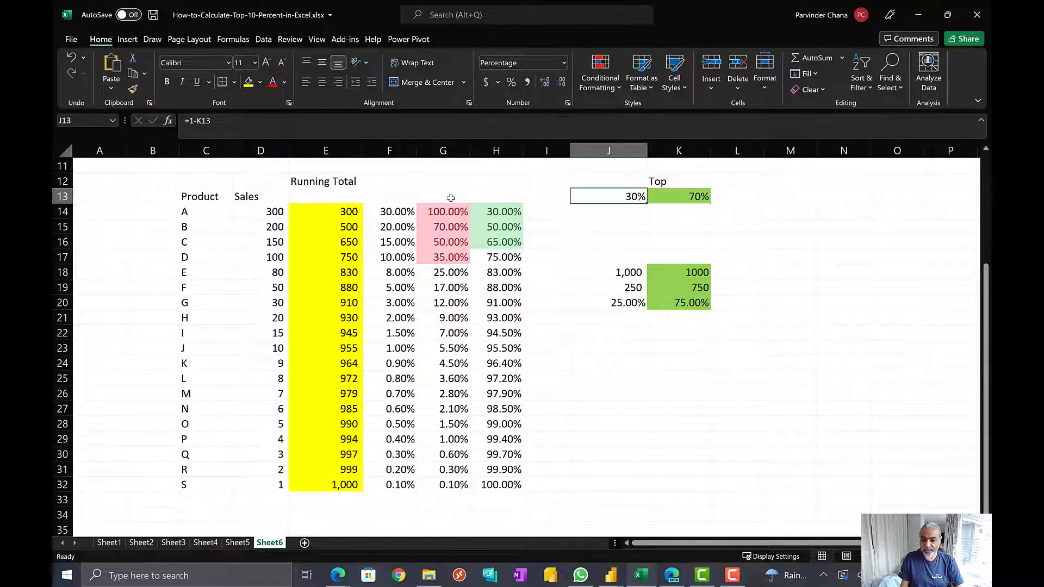
drag(447, 210, 447, 256)
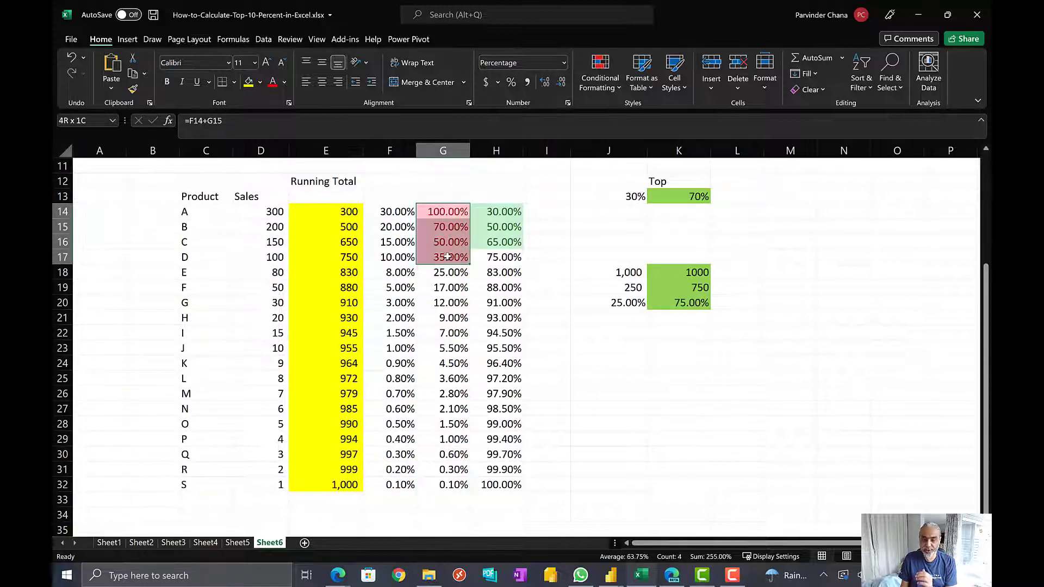
click(635, 196)
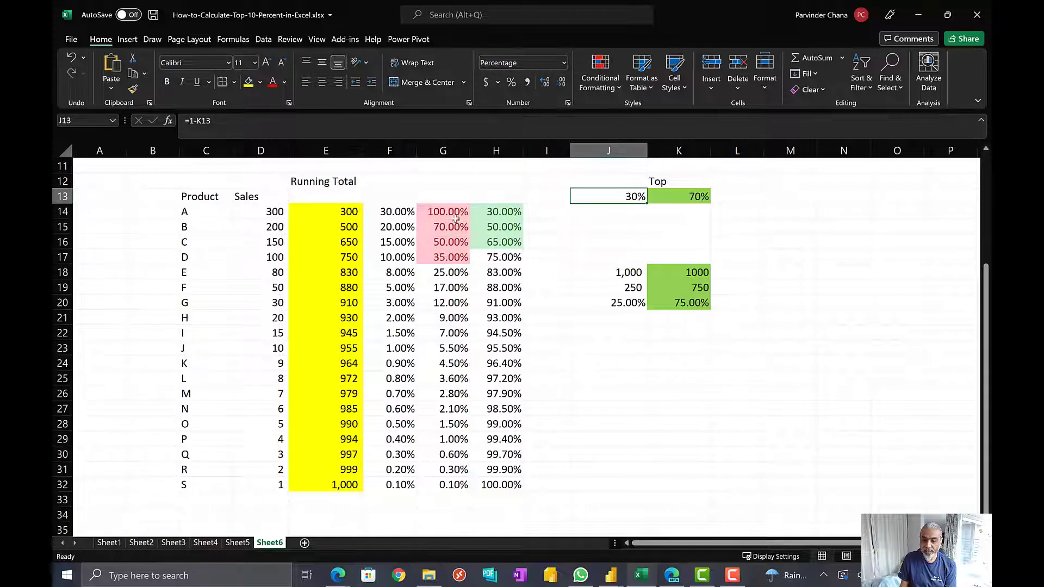
drag(456, 217, 448, 257)
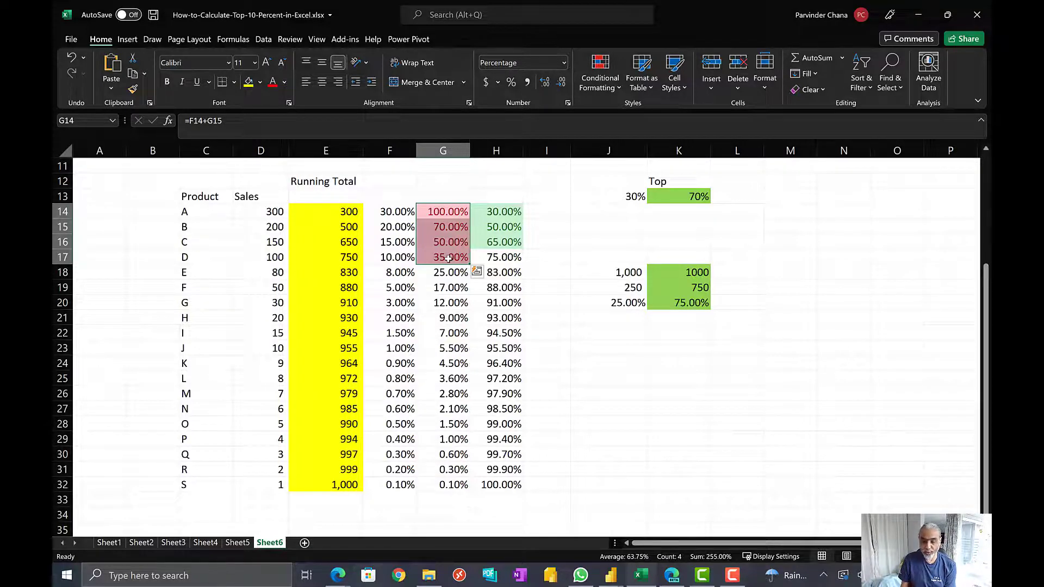
Step: Raise the K13 Top cutoff to 90% and select sales and running percentages for products A–G
click(676, 197)
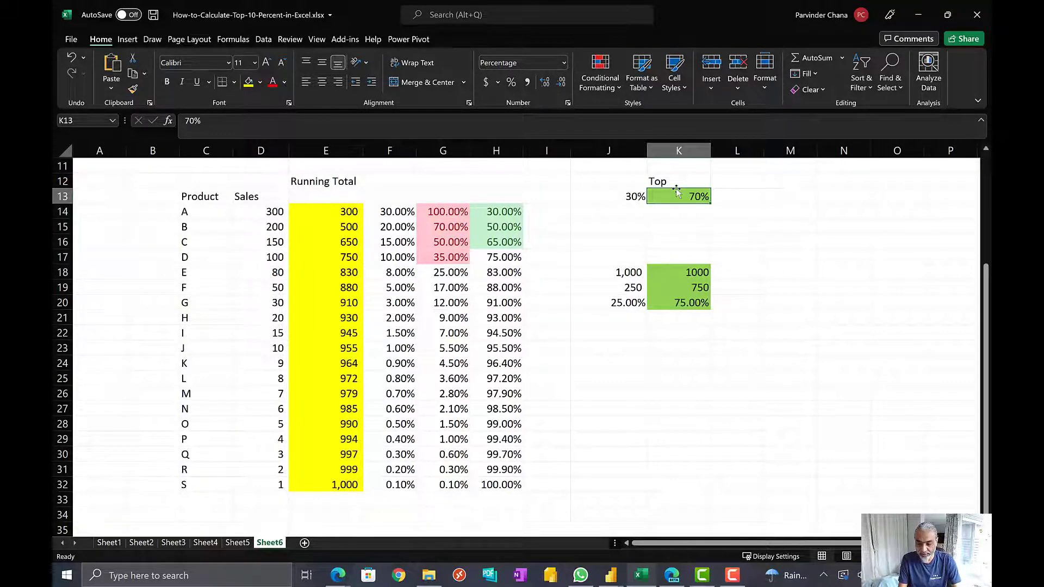
text(90)
key(Return)
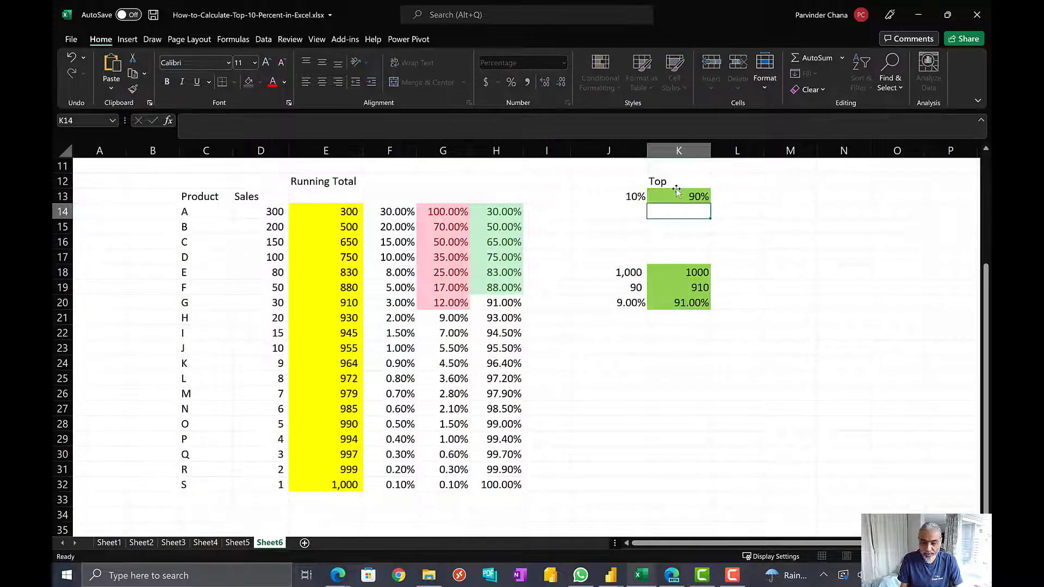
click(443, 300)
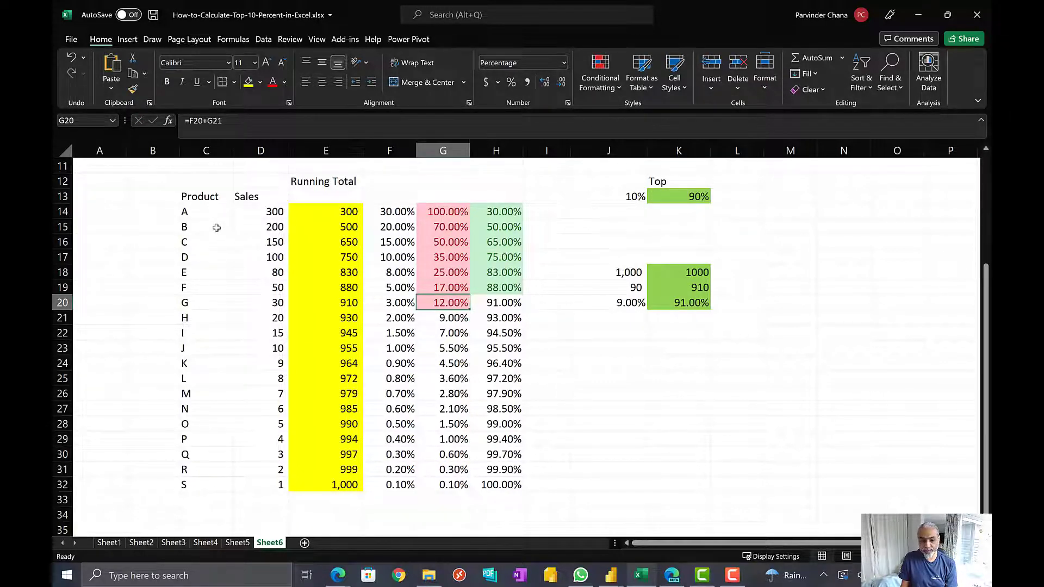
drag(273, 210, 279, 304)
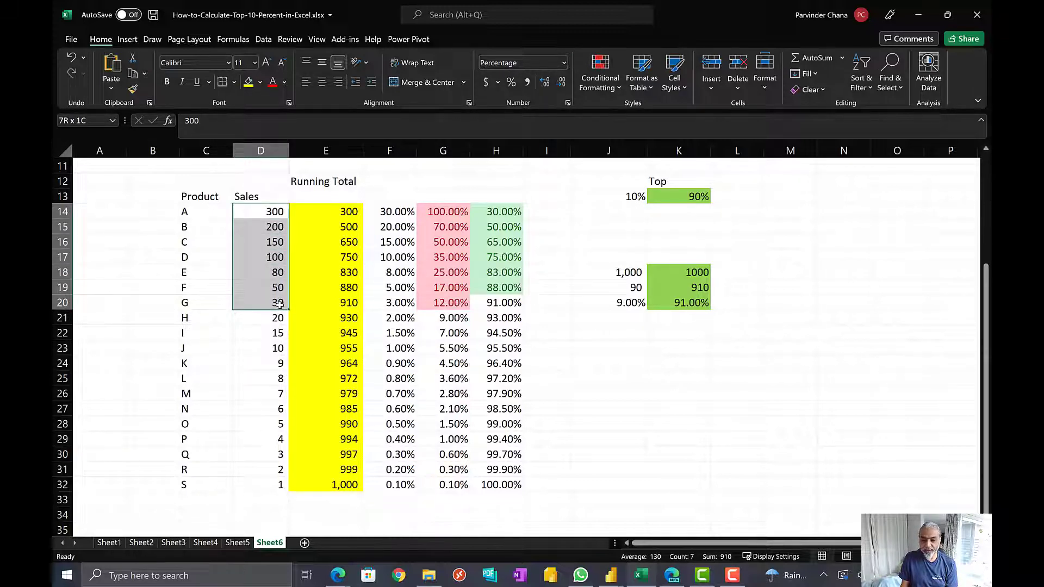
drag(279, 304, 278, 302)
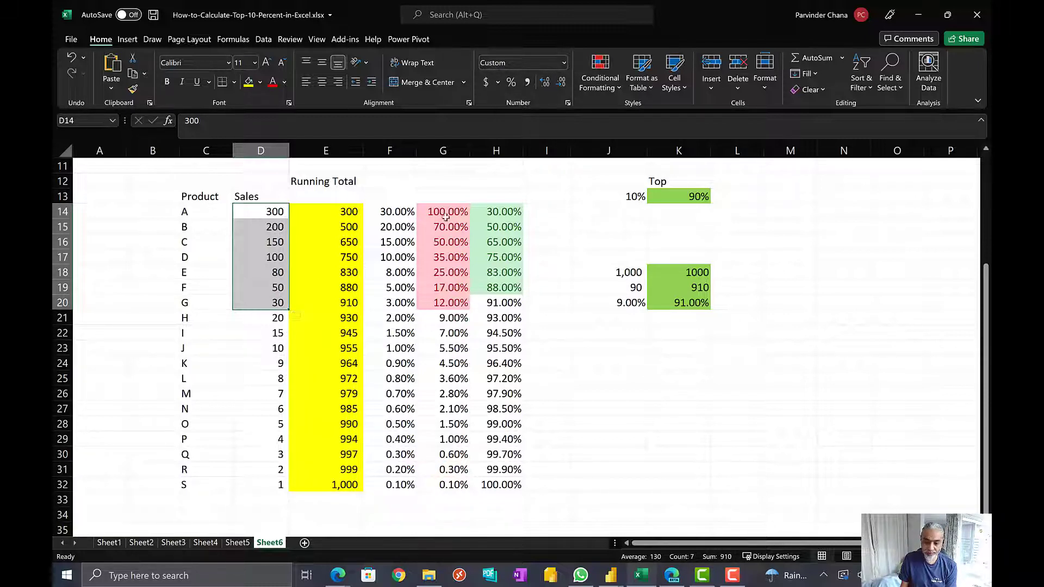
drag(445, 216, 441, 306)
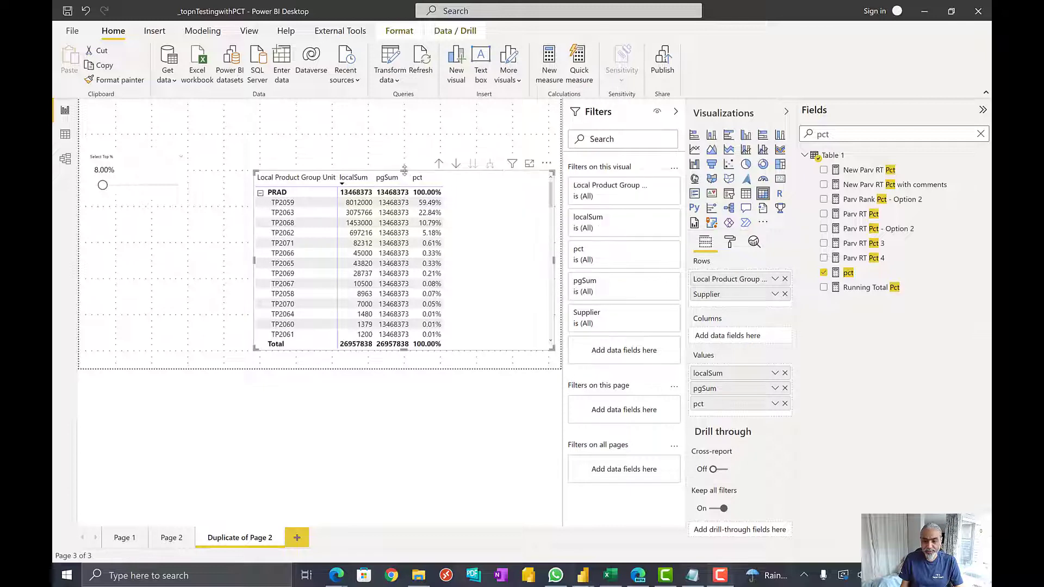
Step: Drag the matrix visual's top edge upward so more supplier rows fit
drag(404, 170, 404, 116)
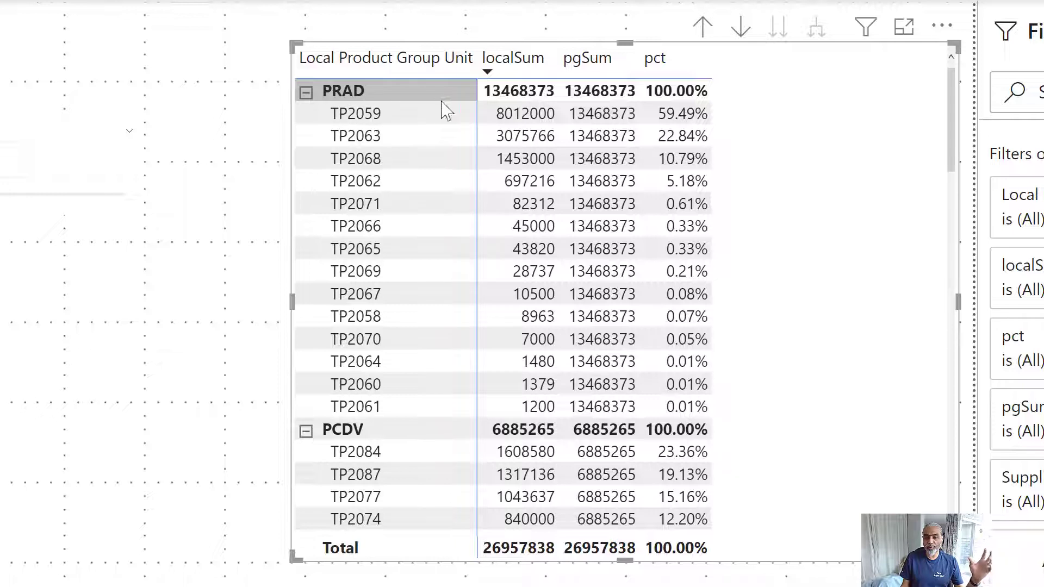
Step: Cross-highlight the TP2059 supplier row, clear the selection, and scroll the matrix
click(396, 111)
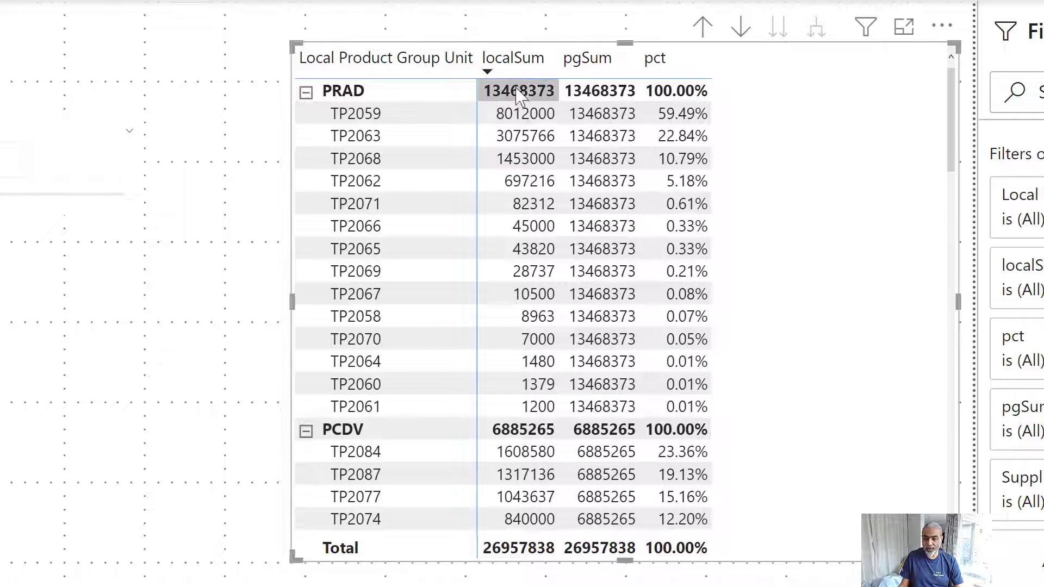
click(636, 117)
click(689, 115)
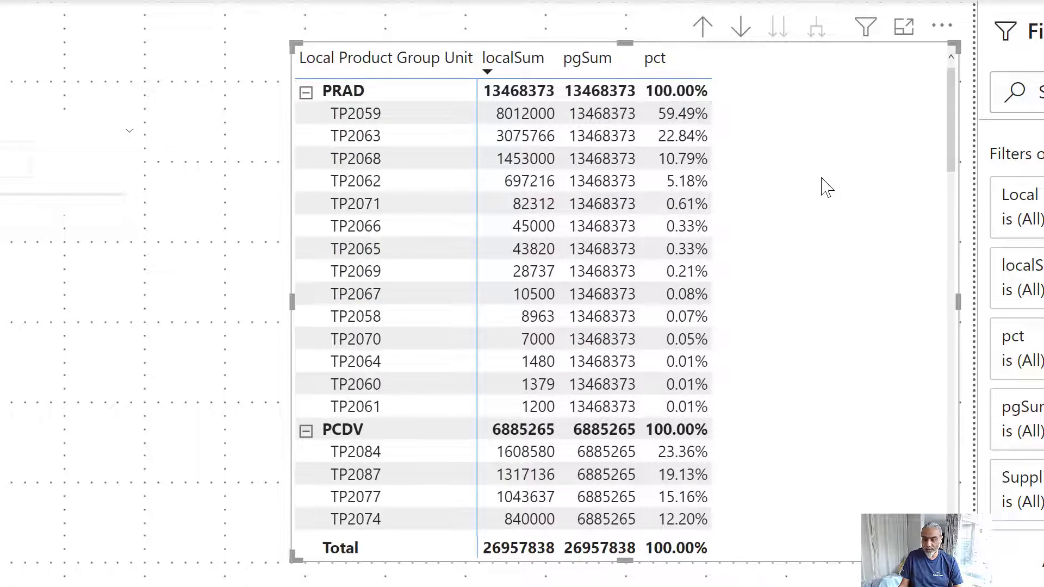
scroll(810, 187, down, 5)
scroll(811, 186, up, 5)
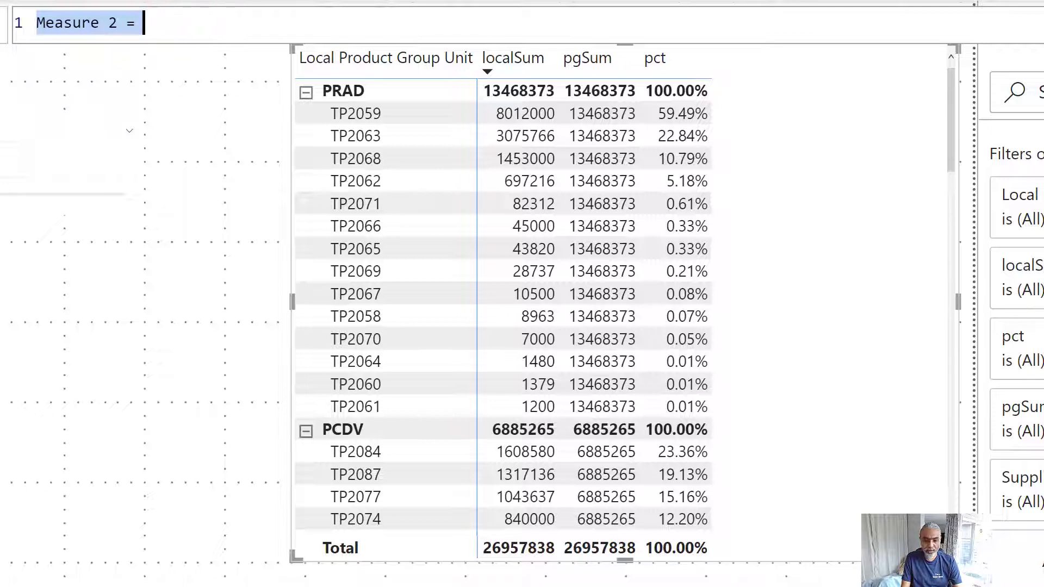
Step: Name the new measure 'Running Total Percent'
text(Cum)
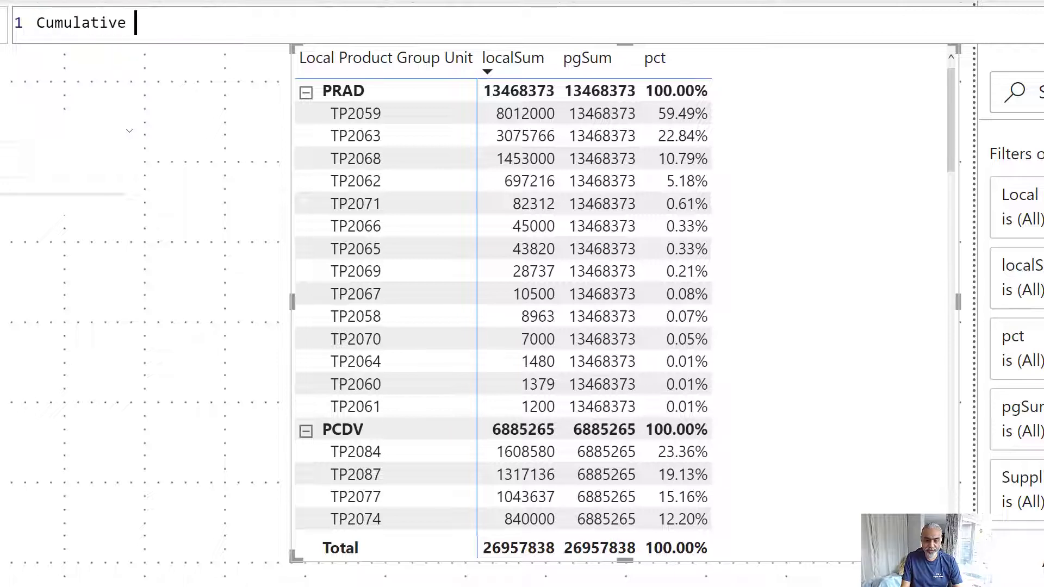
text(ulative)
key(ctrl+a)
text(R)
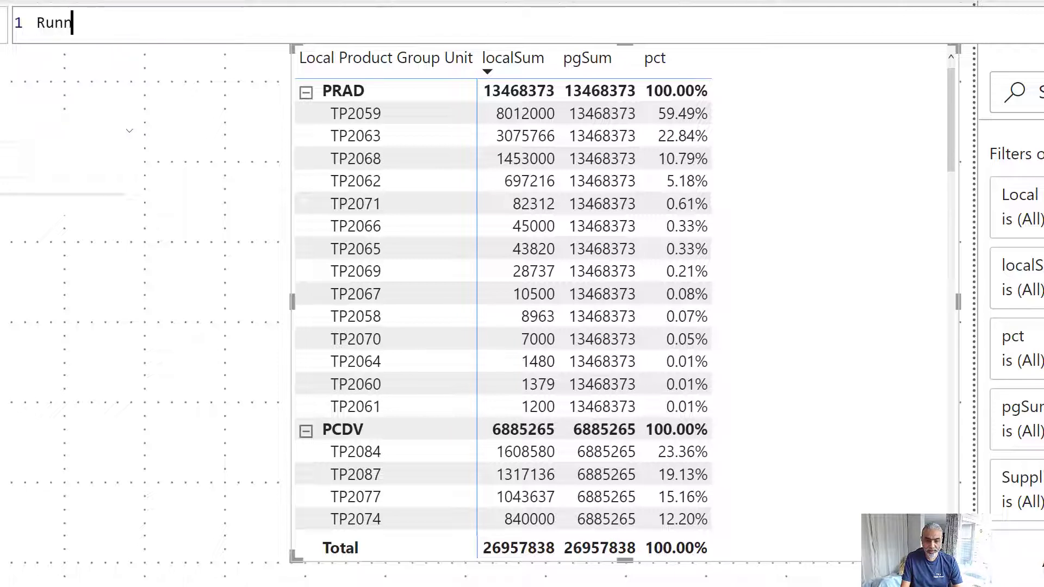
text(unning Total Percent =)
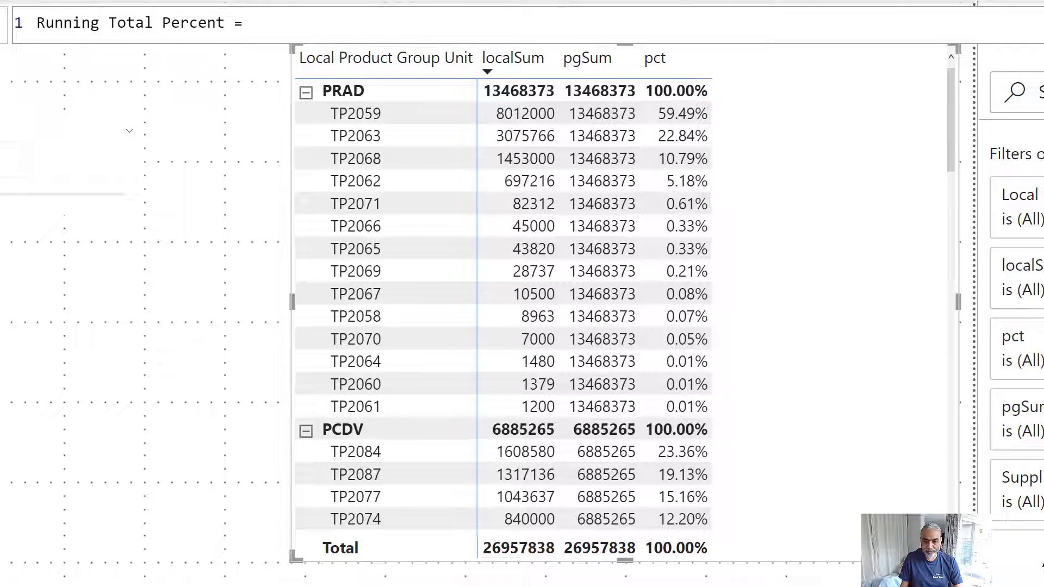
ctrl+scroll(961, 30, up, 5)
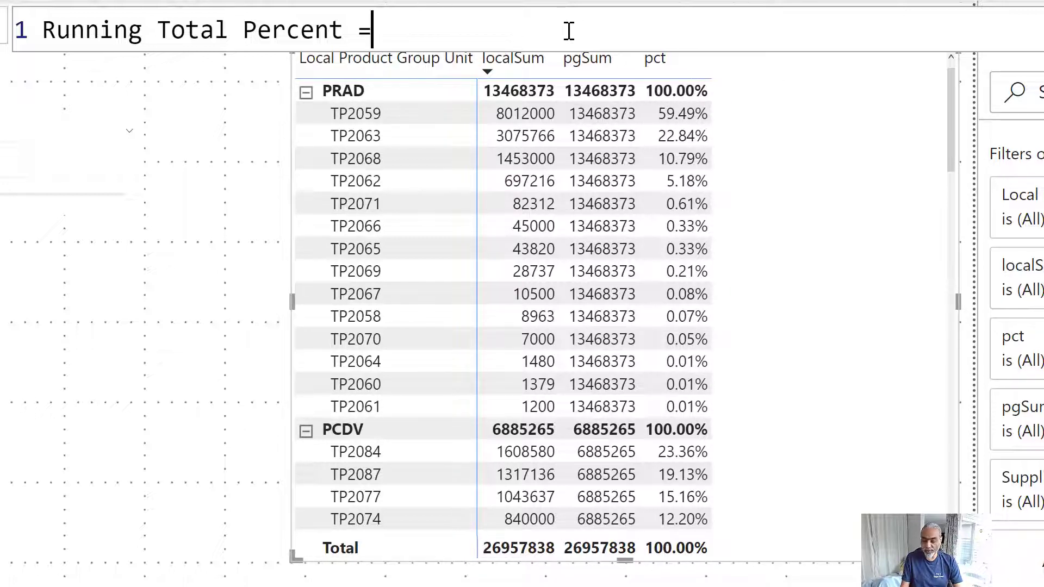
Step: Add a __percent variable equal to [pct] followed by a RETURN line
key(shift+Return)
text(VAR _)
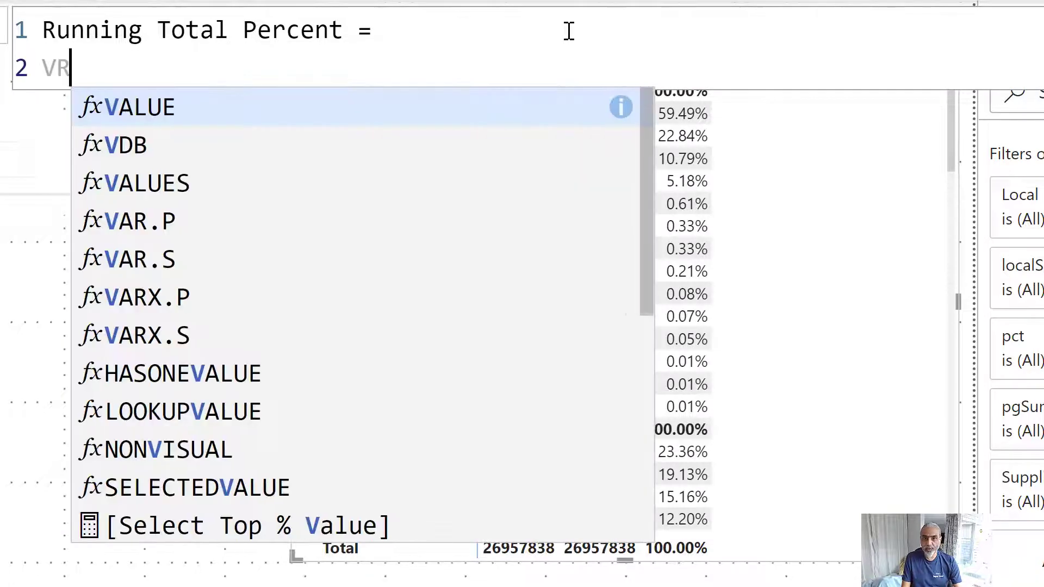
text(__)
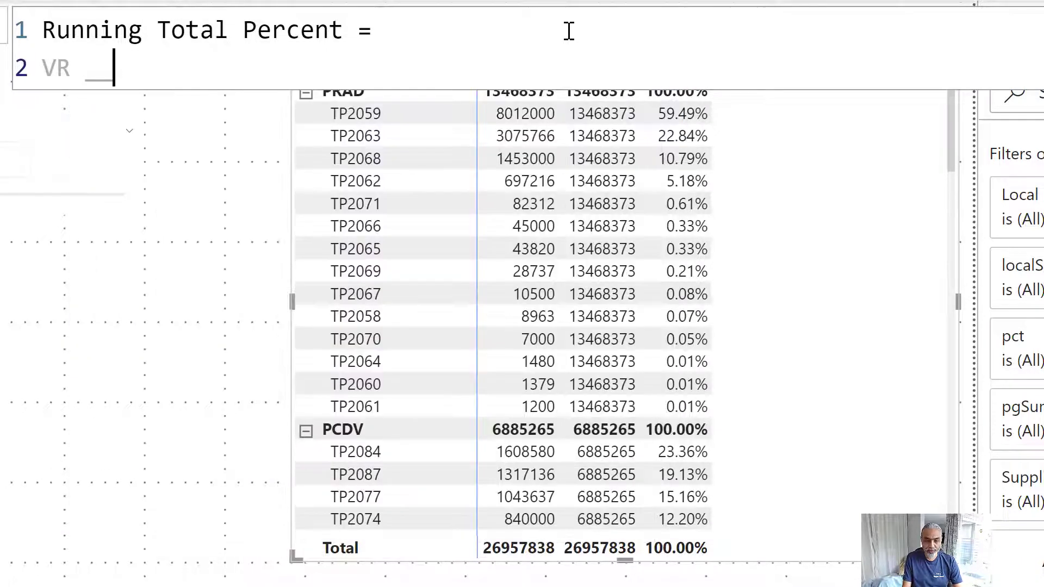
key(BackSpace)
key(BackSpace)
key(BackSpace)
key(BackSpace)
text(AR __pr)
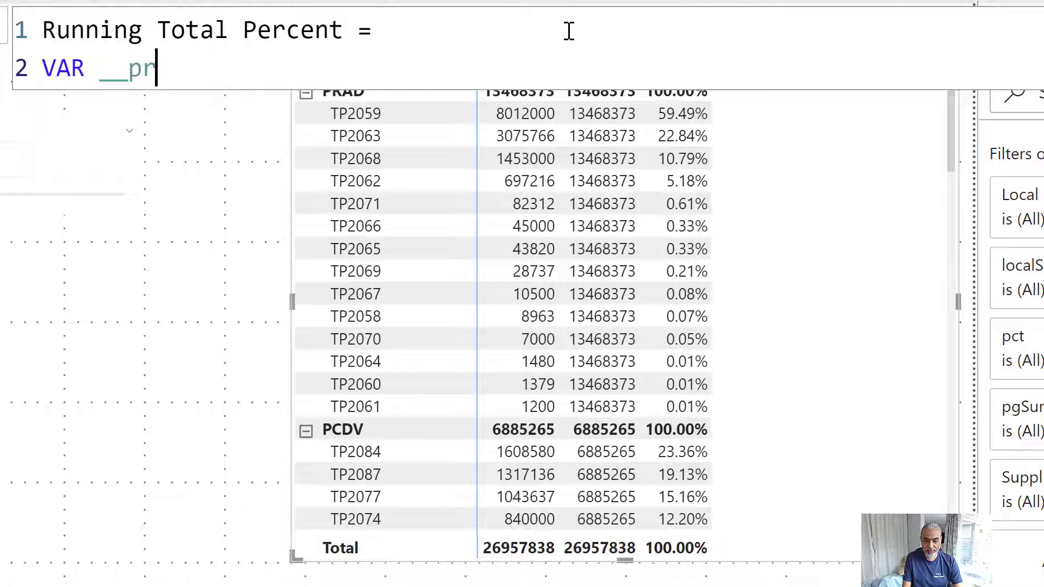
key(BackSpace)
text(ercent = [)
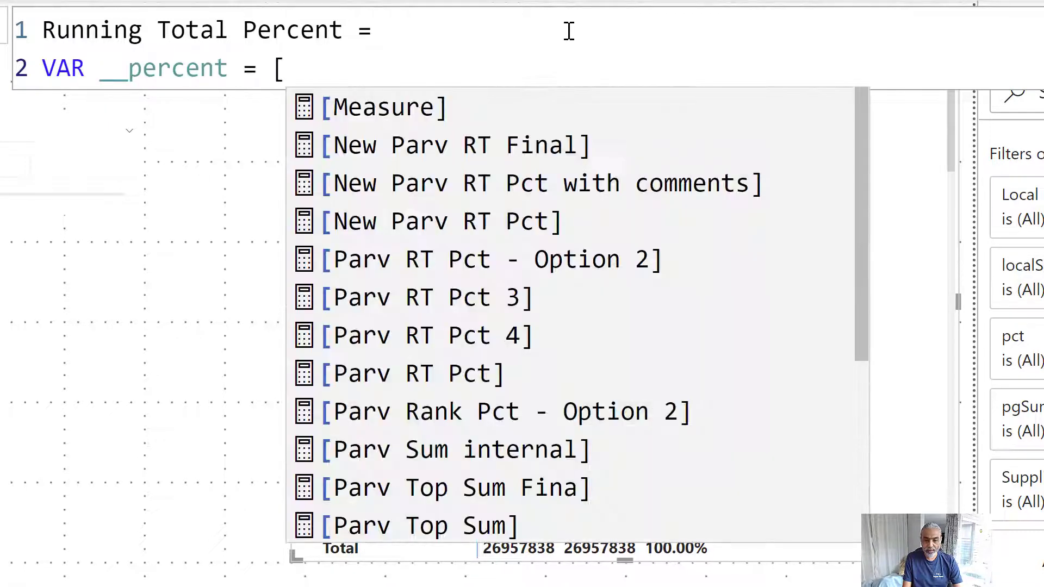
text(pct])
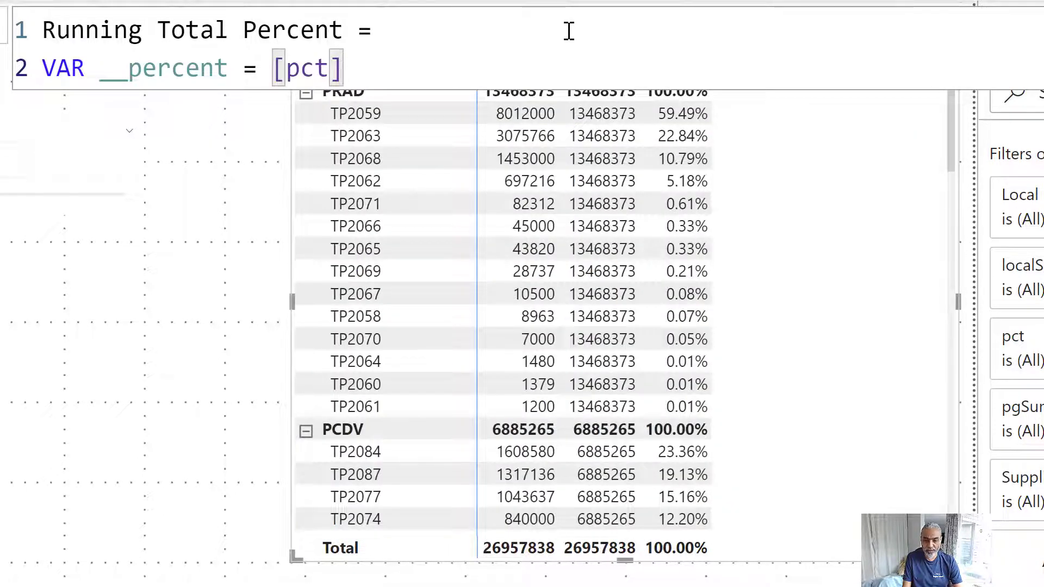
key(Return)
text(RETURN)
key(Return)
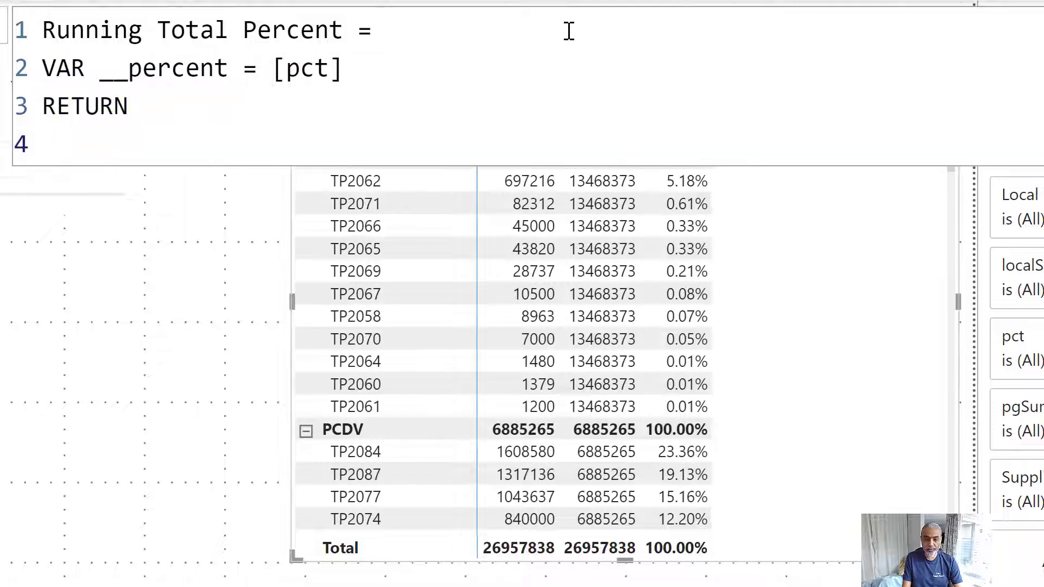
Step: Begin SUMX(FILTER(ALLSELECTED( with the Local Product Group Unit column
text(SUMX ()
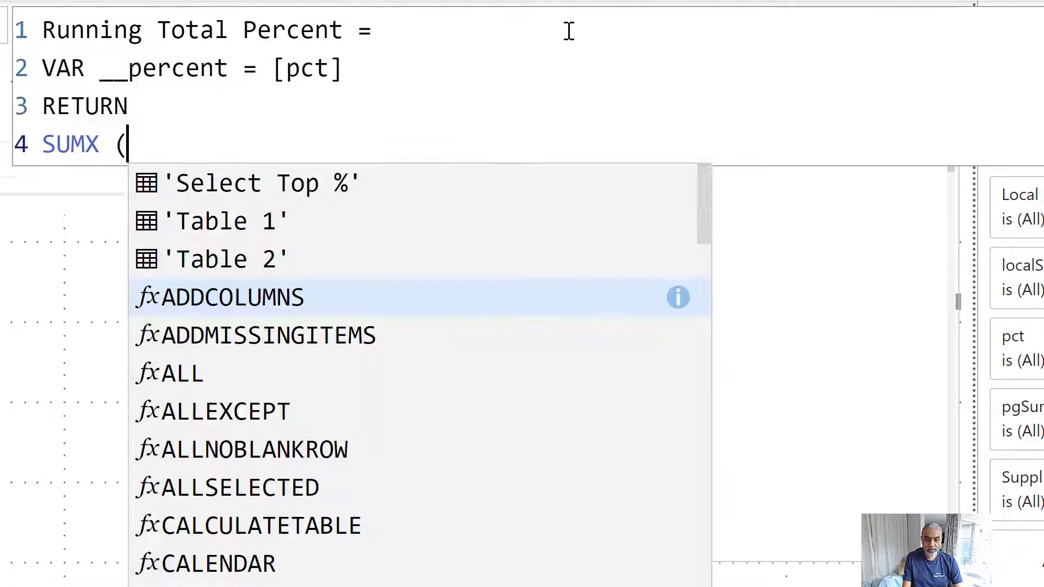
key(shift+Return)
text(FILTER ()
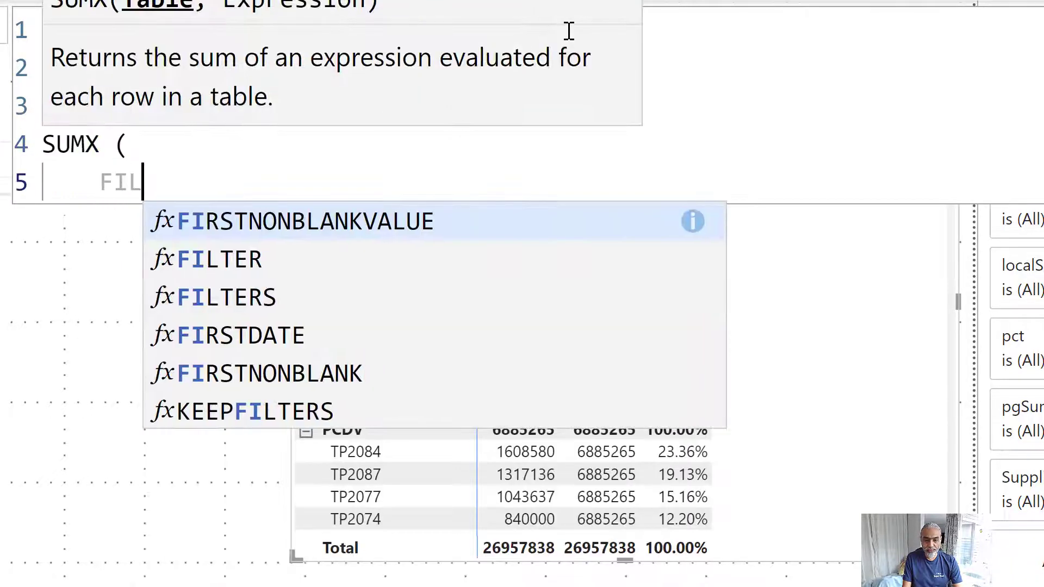
key(shift+Return)
text(ALLS)
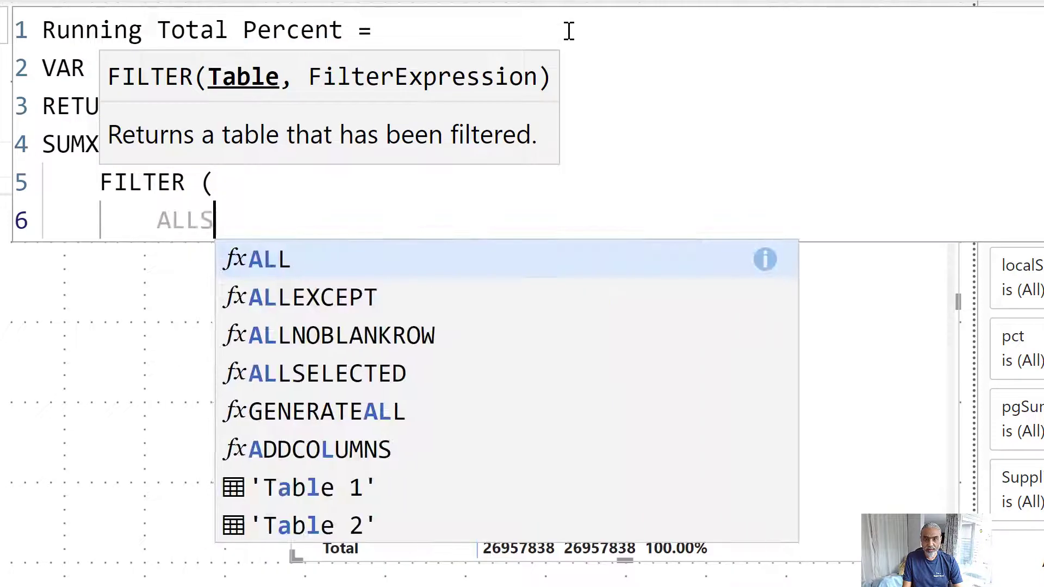
text(ELECTED ()
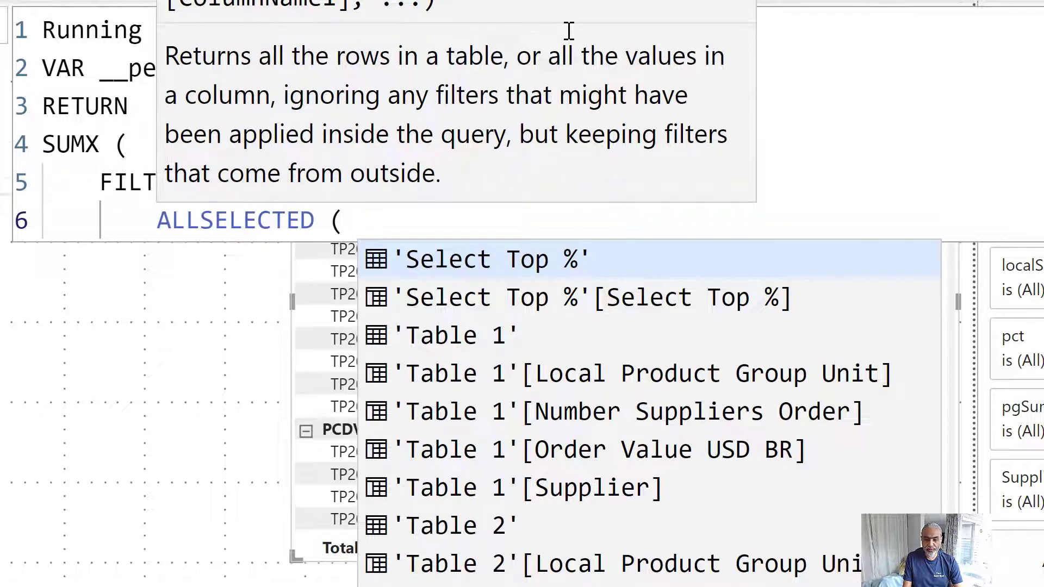
key(shift+Return)
text(Local Pro)
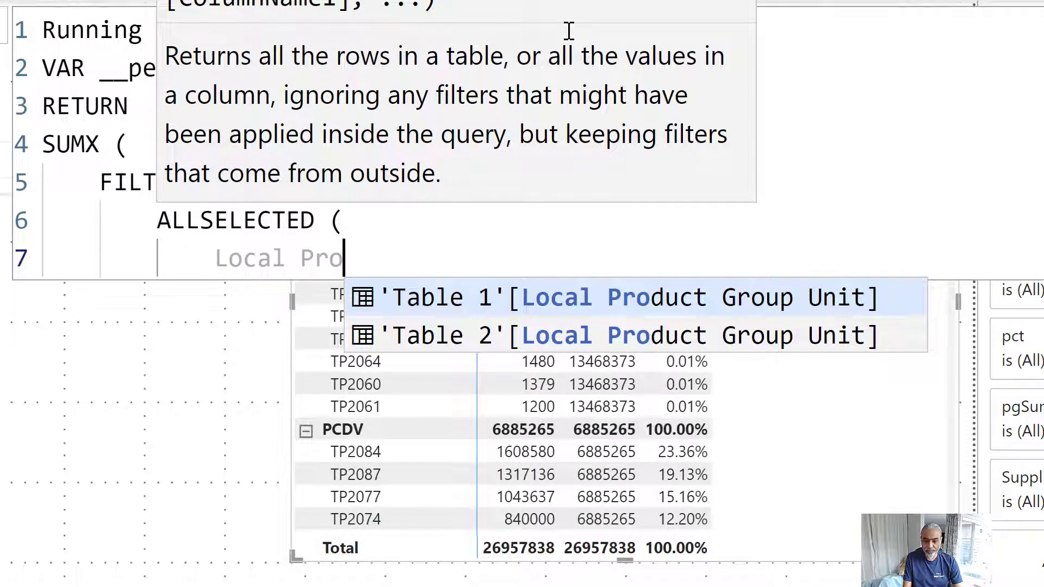
key(Tab)
text(,)
Step: Add 'Table 1'[Supplier] as the second ALLSELECTED column
key(shift+Return)
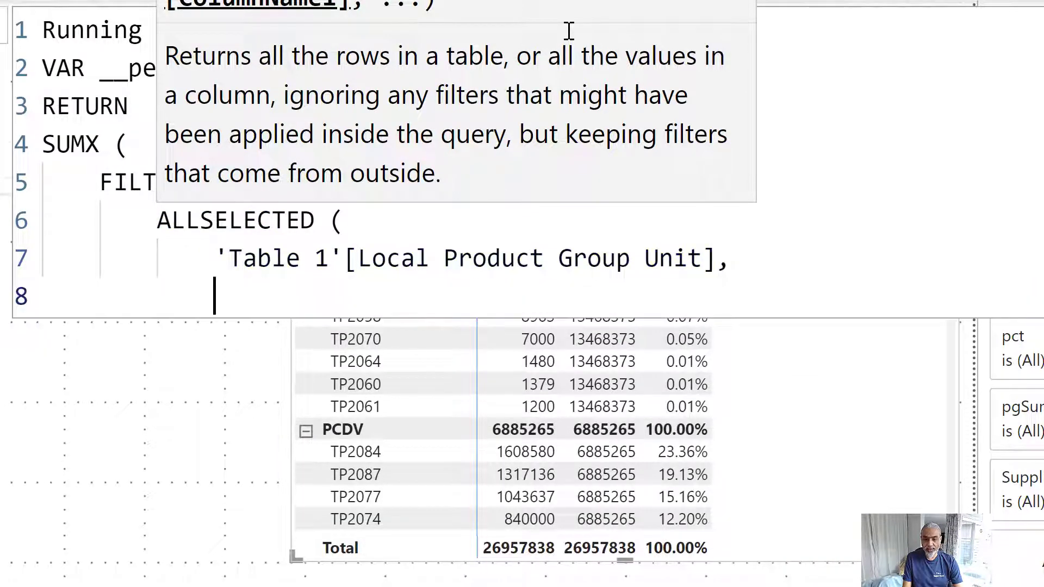
text(Suppli)
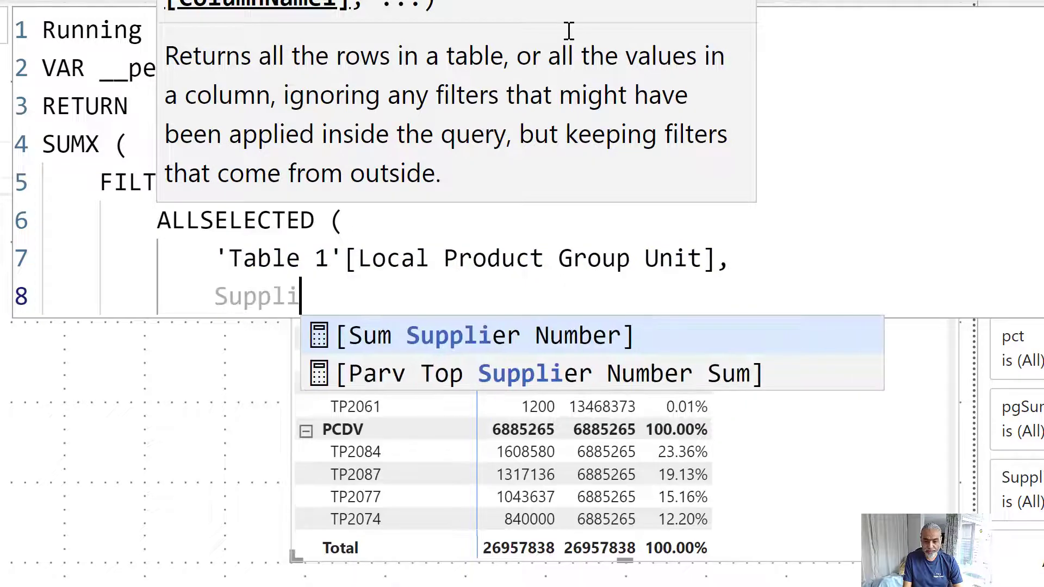
key(shift+Home)
key(shift+Home)
key(End)
key(shift+Home)
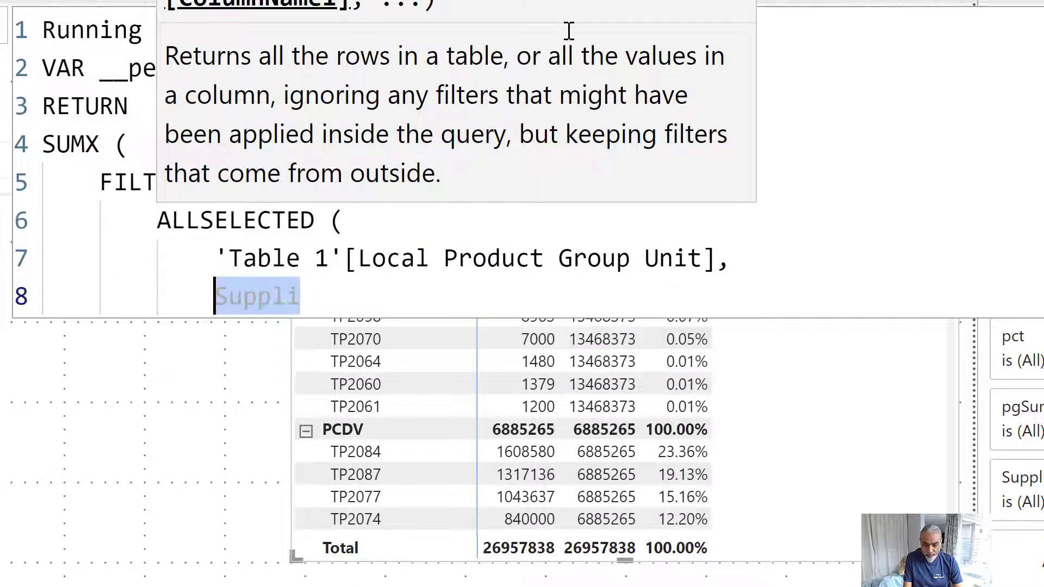
text('Table 1')
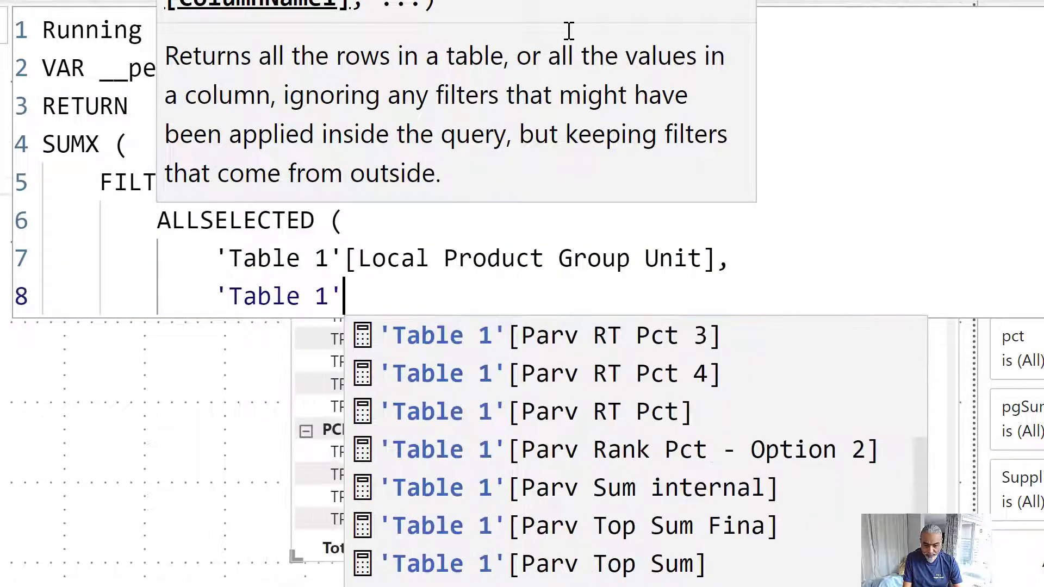
text([Supplier)
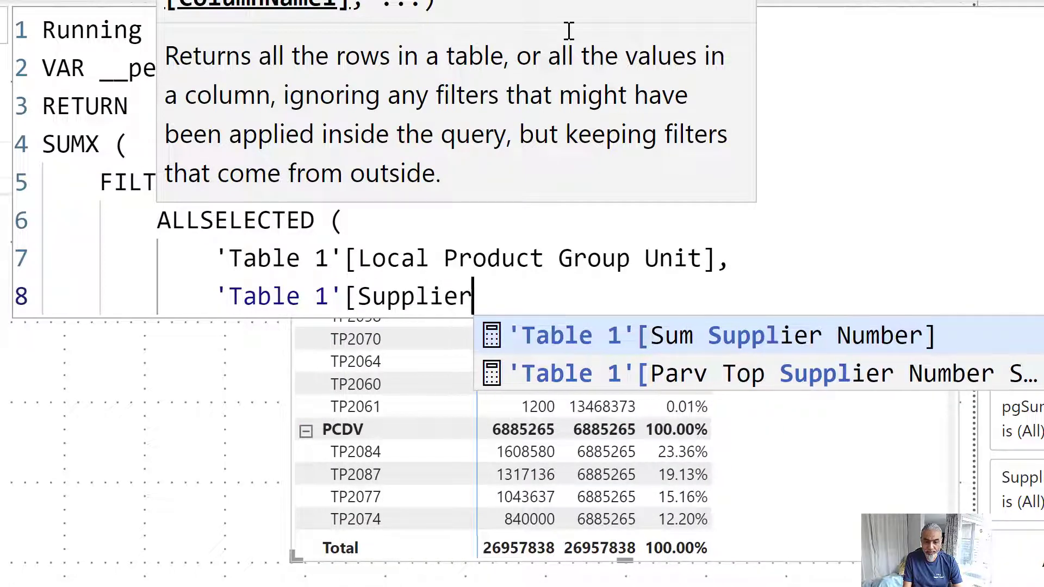
text(])
key(shift+Return)
Step: Close ALLSELECTED and add the filter condition __percent >= [pct] &&
text())
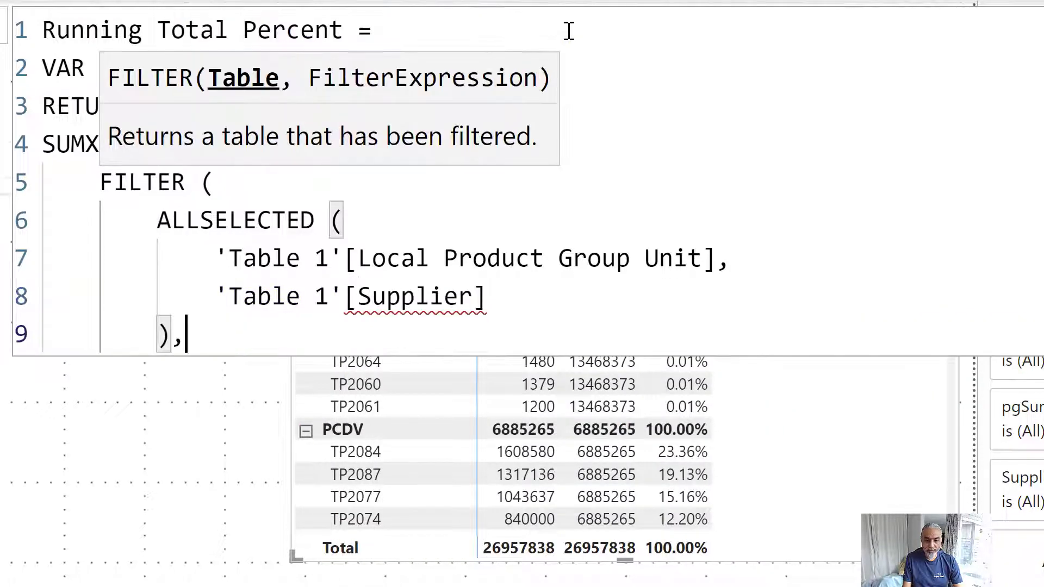
text(,)
key(shift+Return)
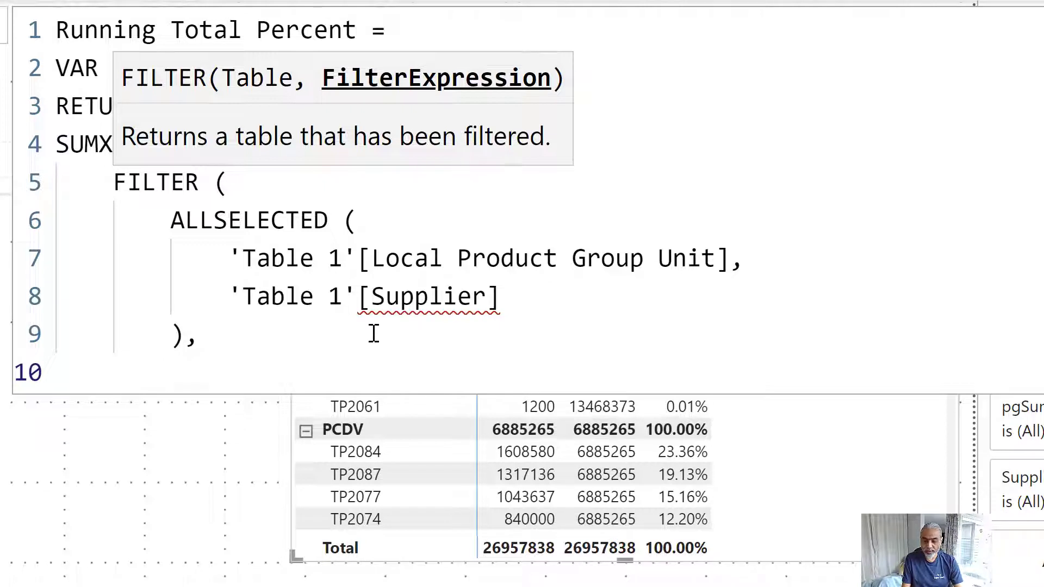
text(__percent >)
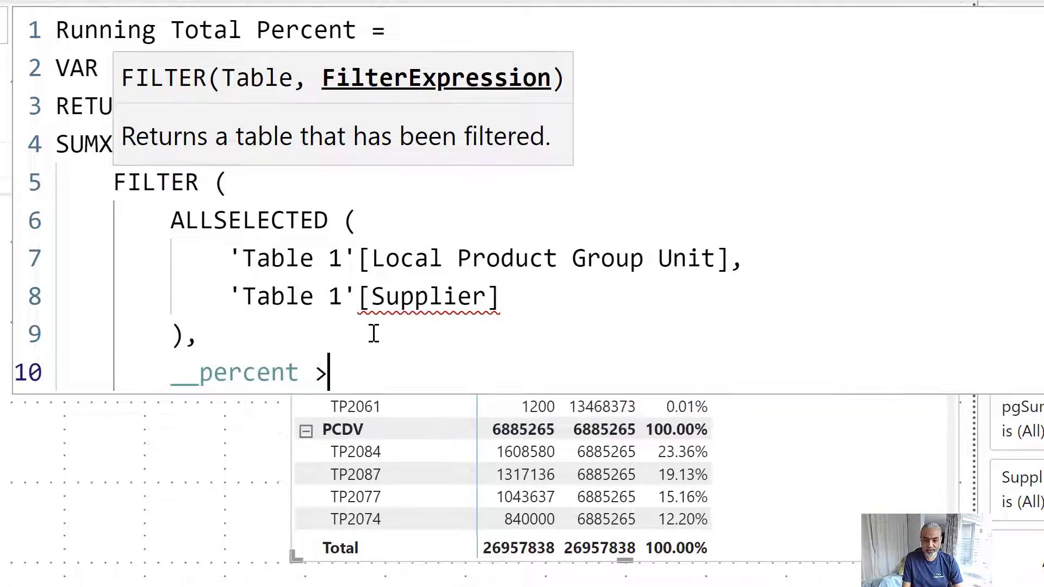
text(= [)
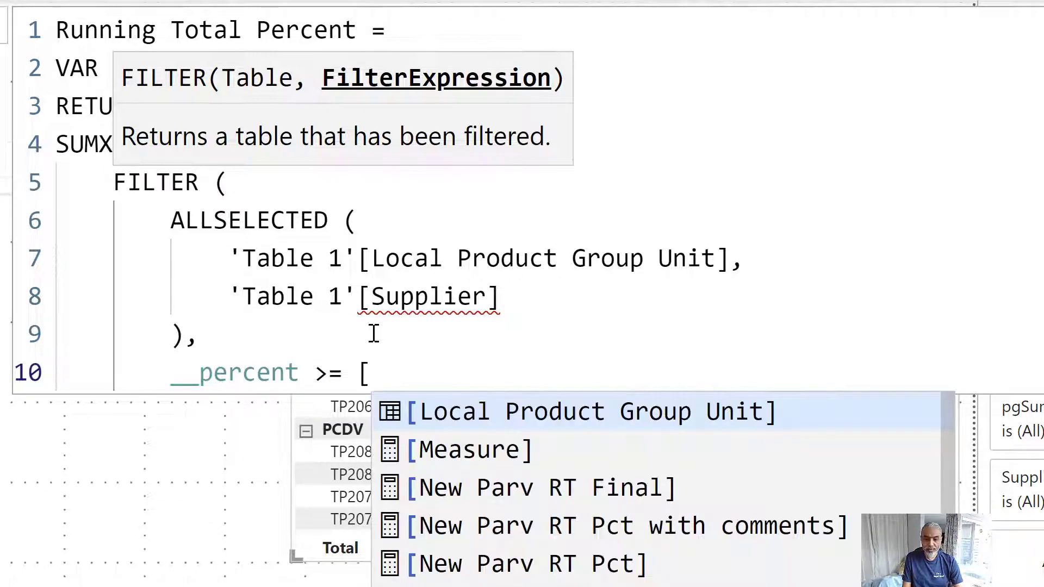
text(pct] &&)
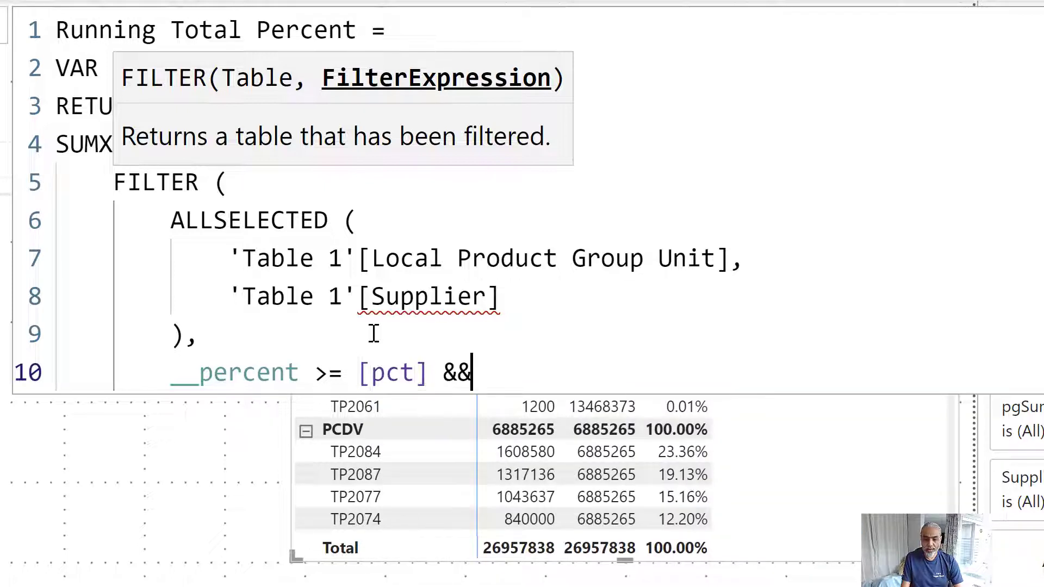
key(Return)
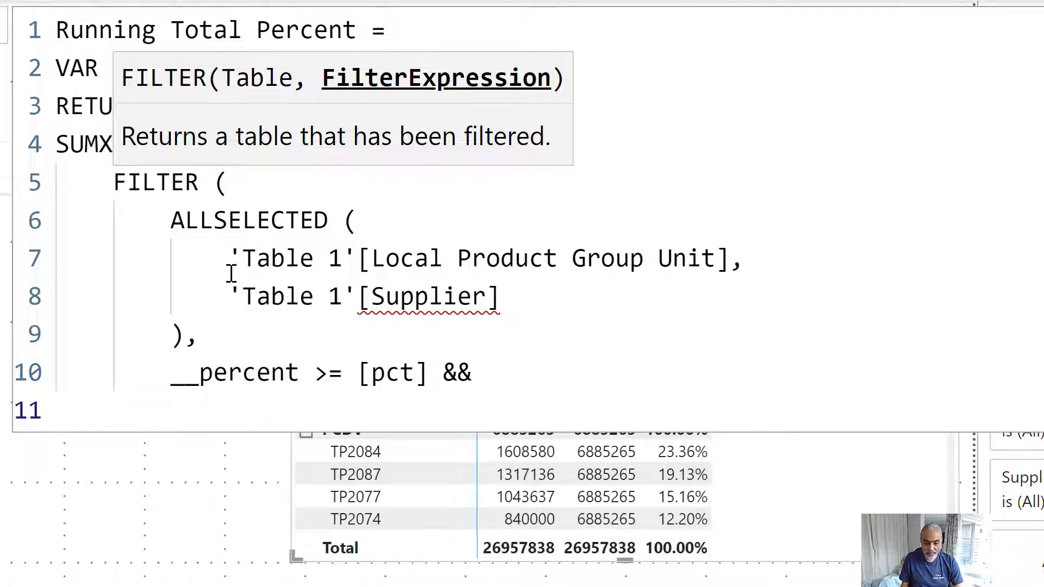
Step: Add the condition 'Table 1'[Local Product Group Unit] = MAX('Table 1'[Local Product Group Unit])
drag(233, 260, 728, 260)
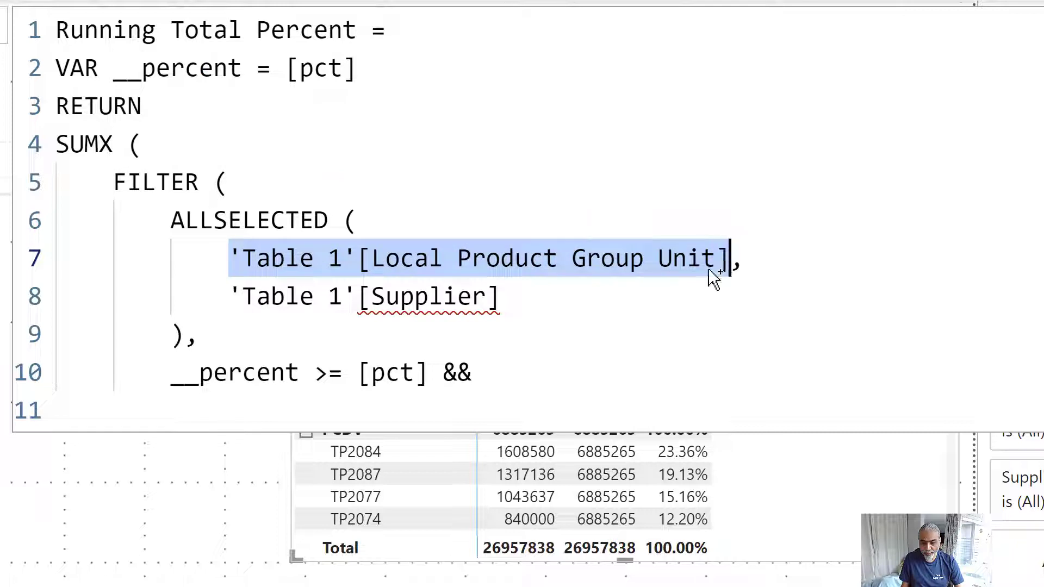
key(ctrl+c)
click(179, 410)
key(ctrl+v)
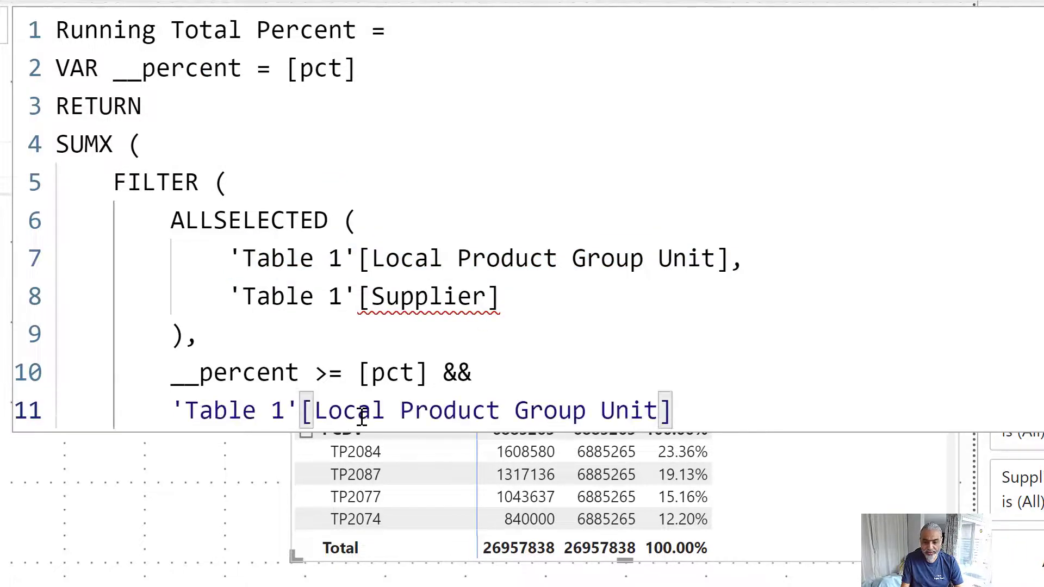
text(= MAX ()
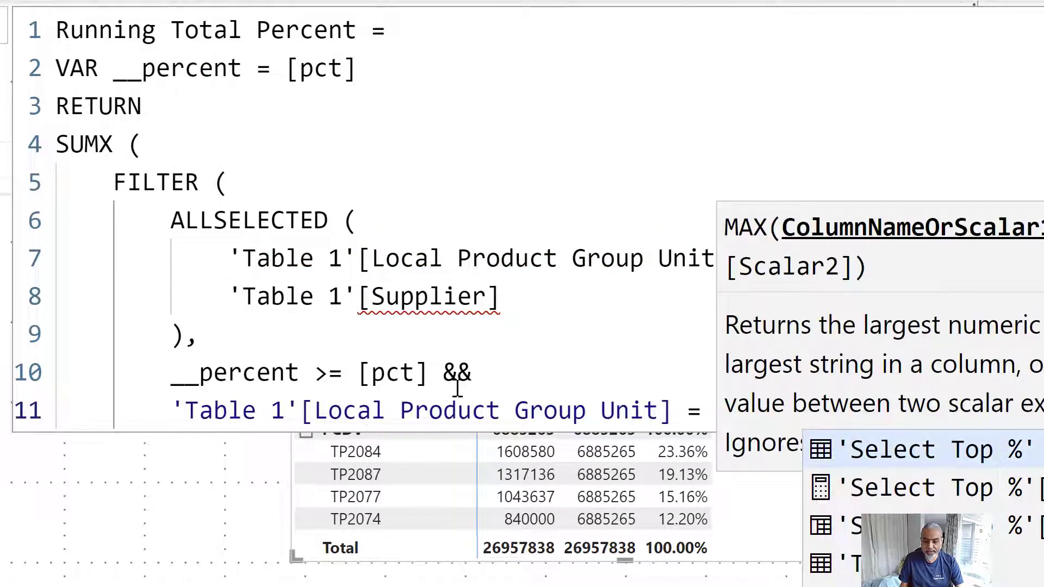
click(234, 259)
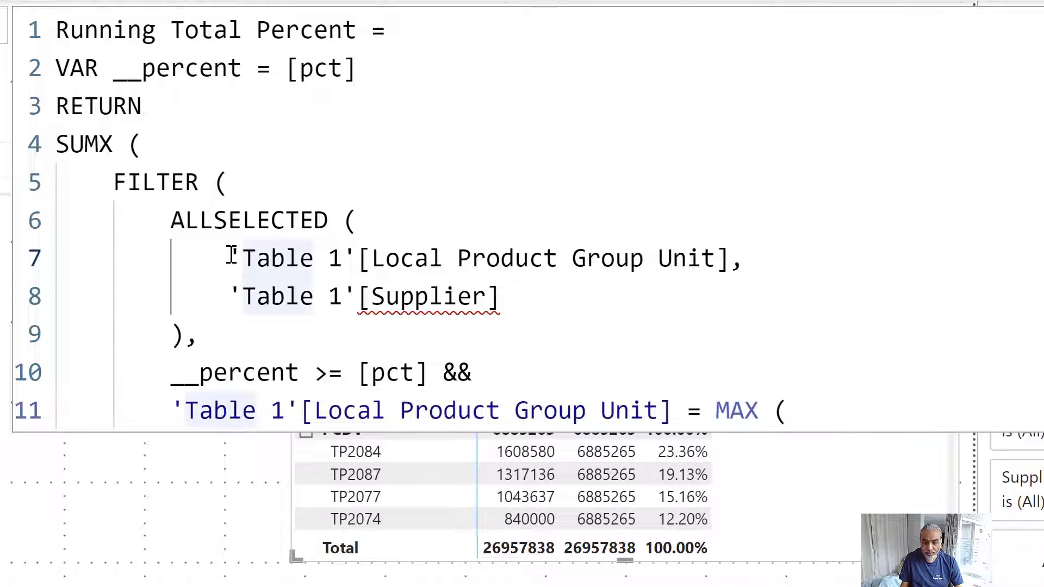
drag(232, 259, 732, 260)
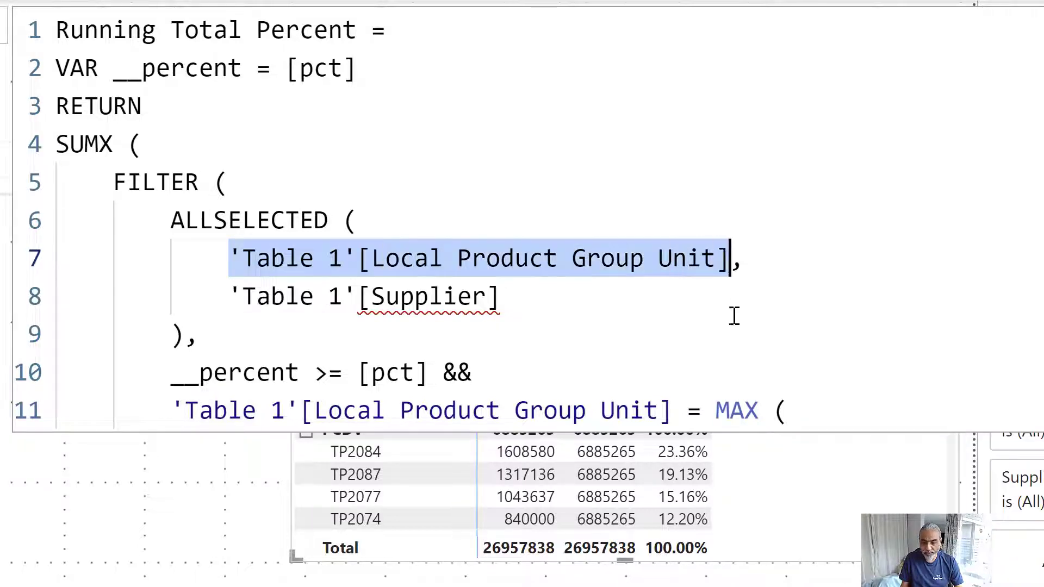
key(ctrl+c)
click(811, 415)
key(ctrl+v)
text())
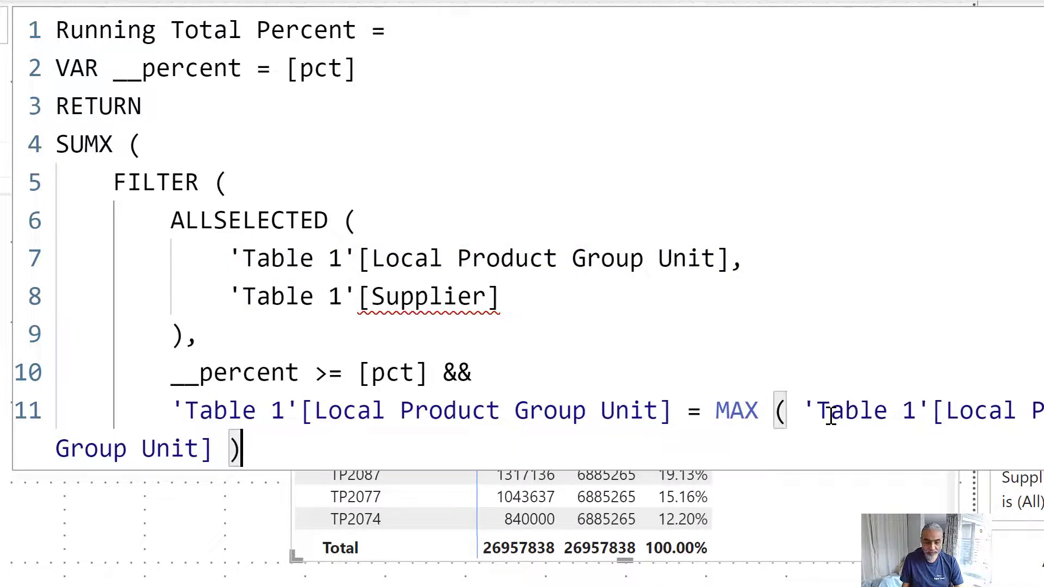
Step: Close FILTER, make [pct] the summed expression, and close SUMX
scroll(746, 166, down, 3)
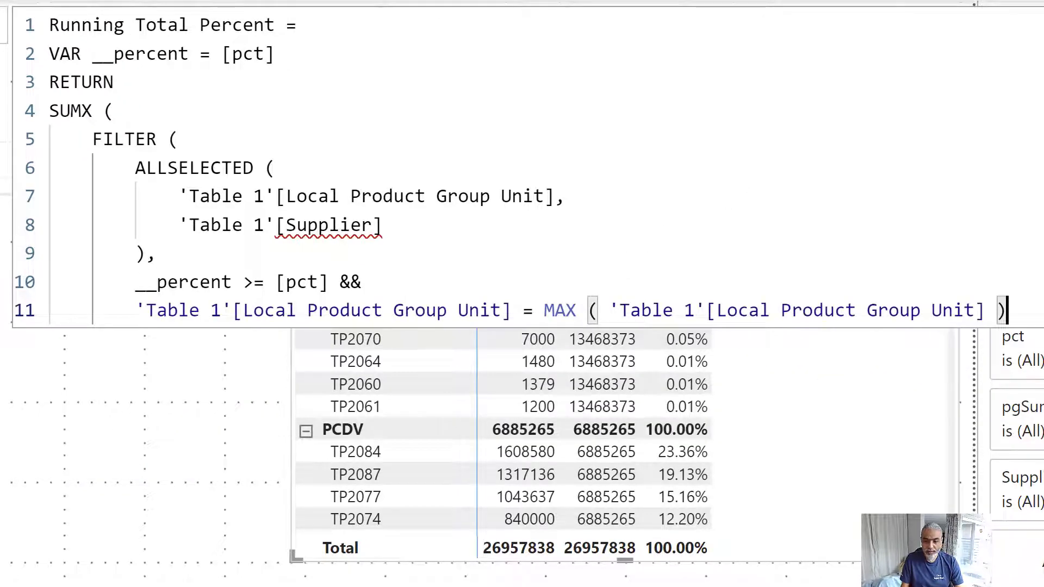
key(Return)
text(),)
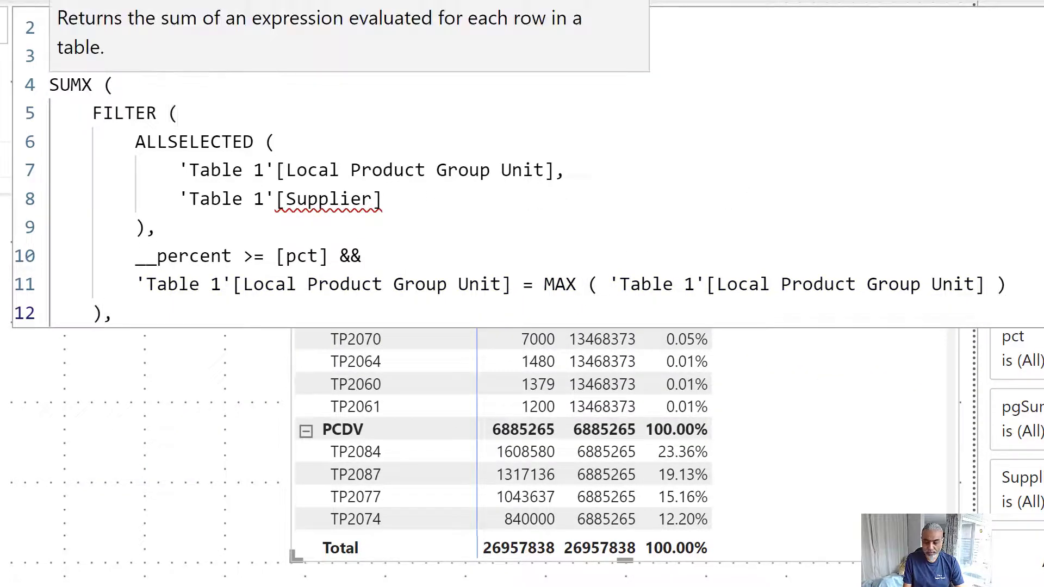
key(Return)
text([pct)
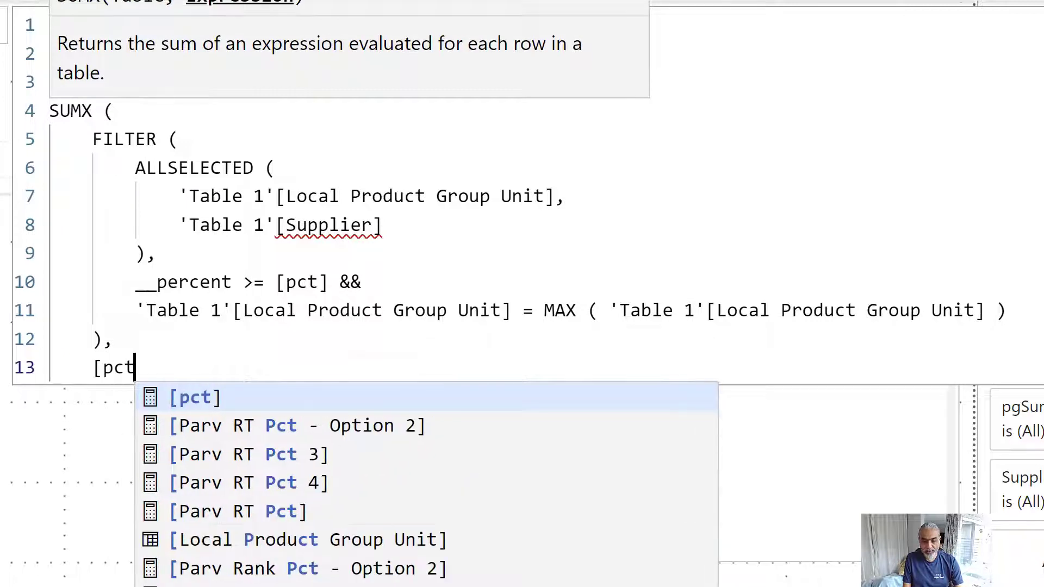
text(])
key(Return)
text())
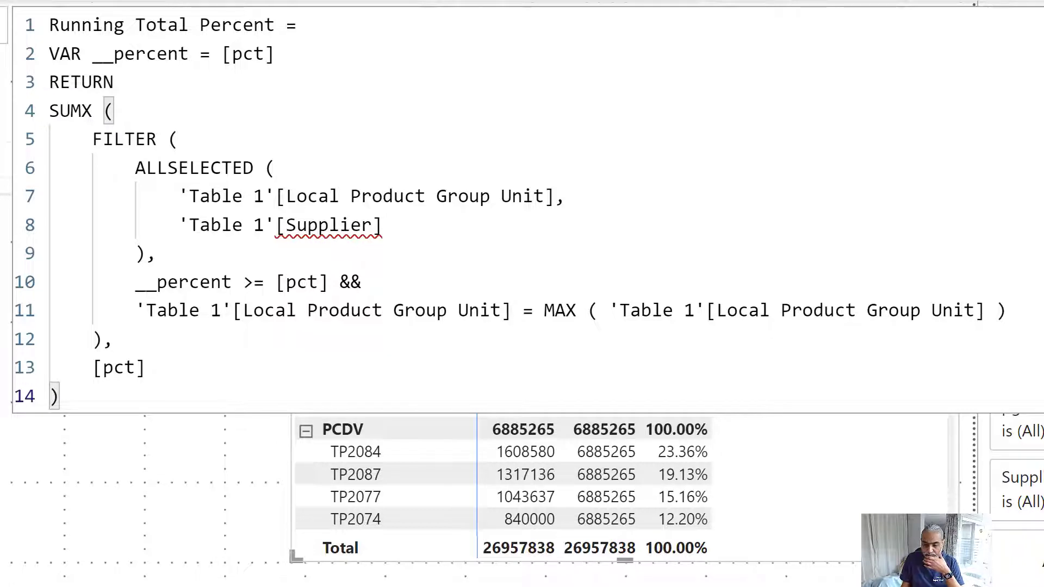
Step: Commit Running Total Percent and scroll the matrix to review its per-group percentages
click(866, 512)
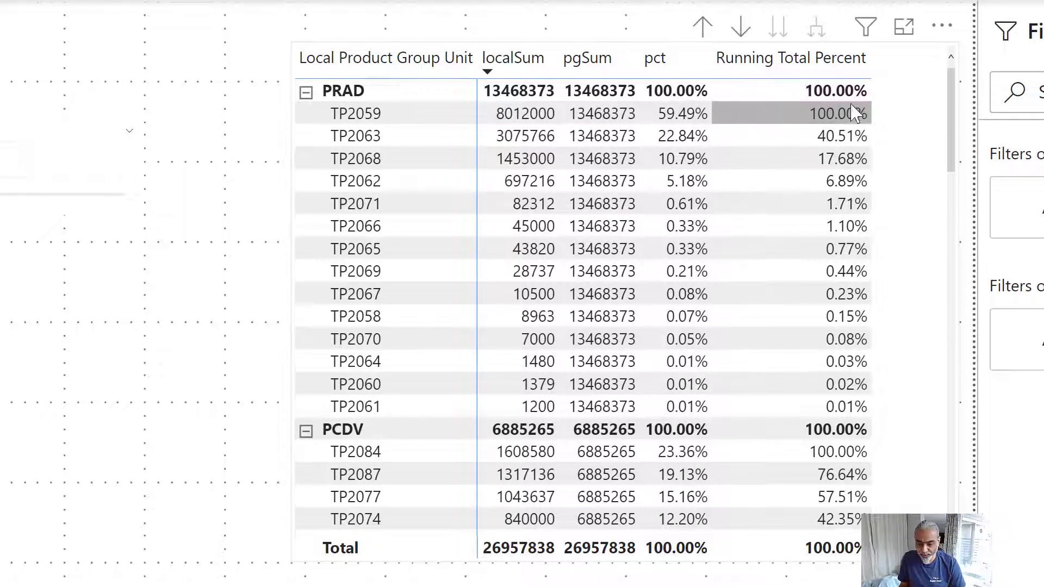
scroll(837, 215, down, 1)
scroll(761, 261, down, 2)
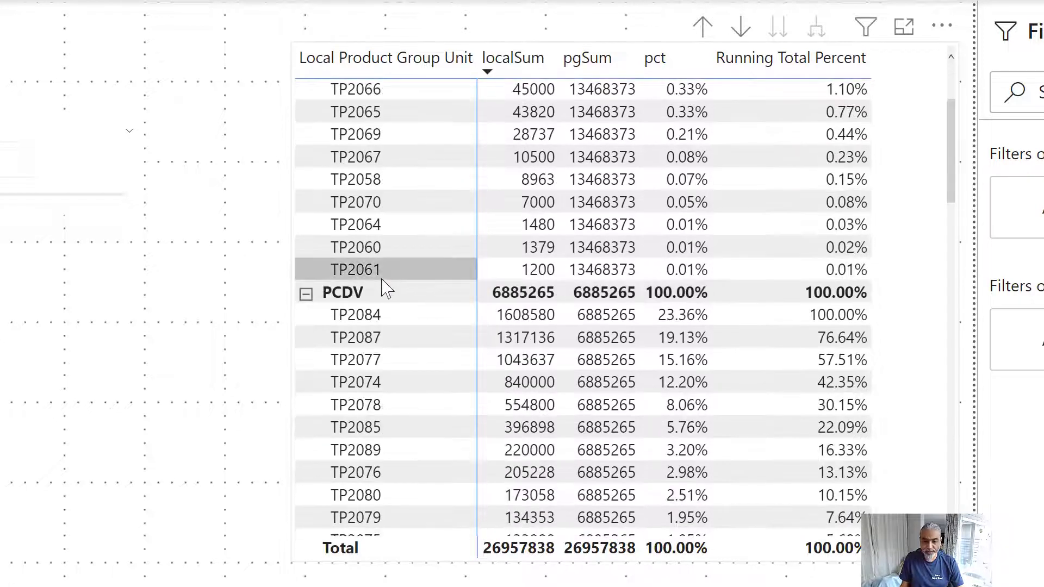
scroll(379, 304, down, 1)
scroll(764, 442, down, 1)
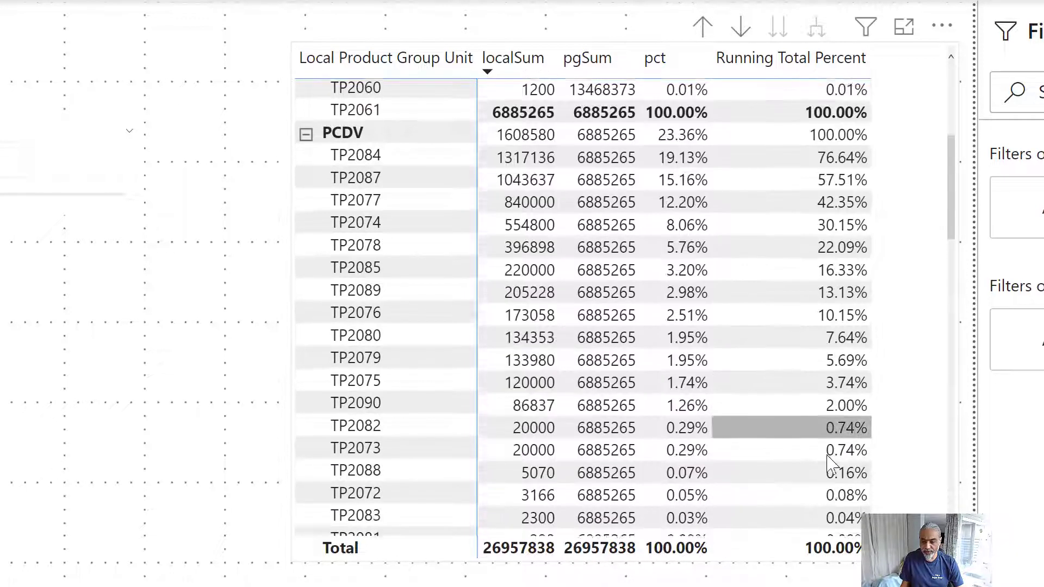
scroll(831, 456, down, 3)
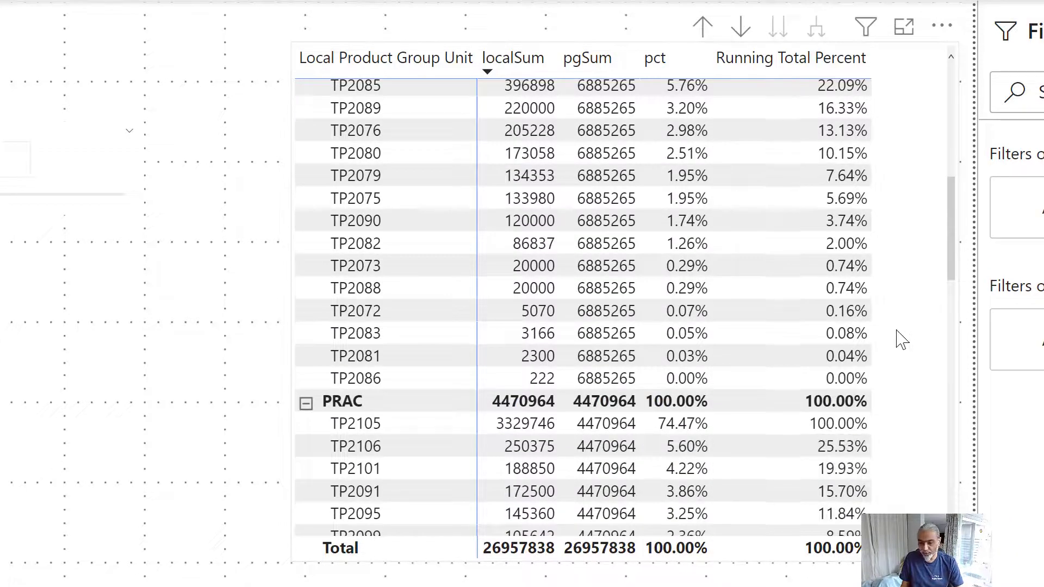
scroll(907, 328, up, 3)
scroll(913, 310, up, 3)
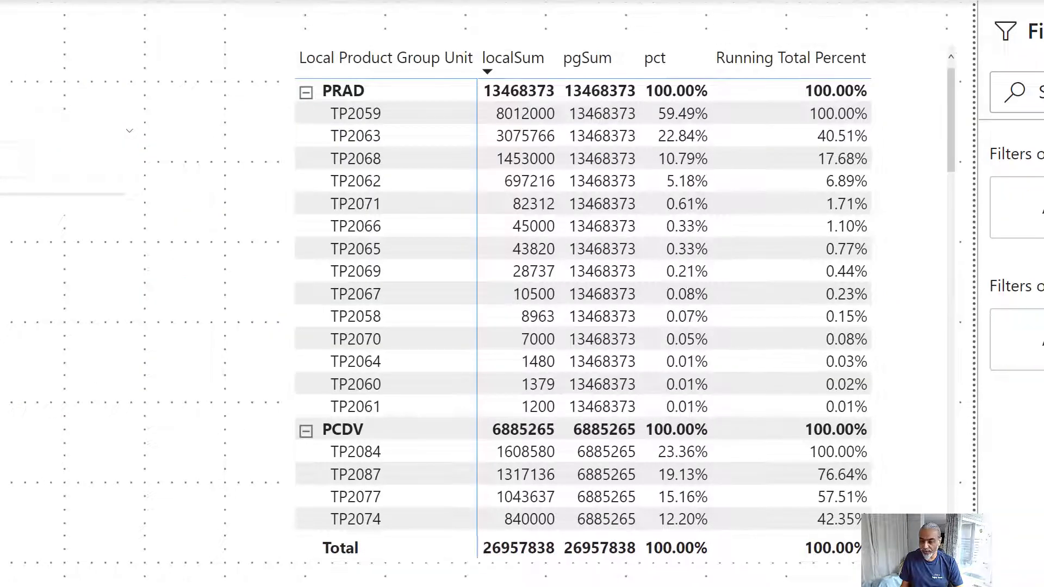
Step: Start the Top Supplier measure with VAR __whatifRemainder = 1 - [Select Top % Value]
click(913, 293)
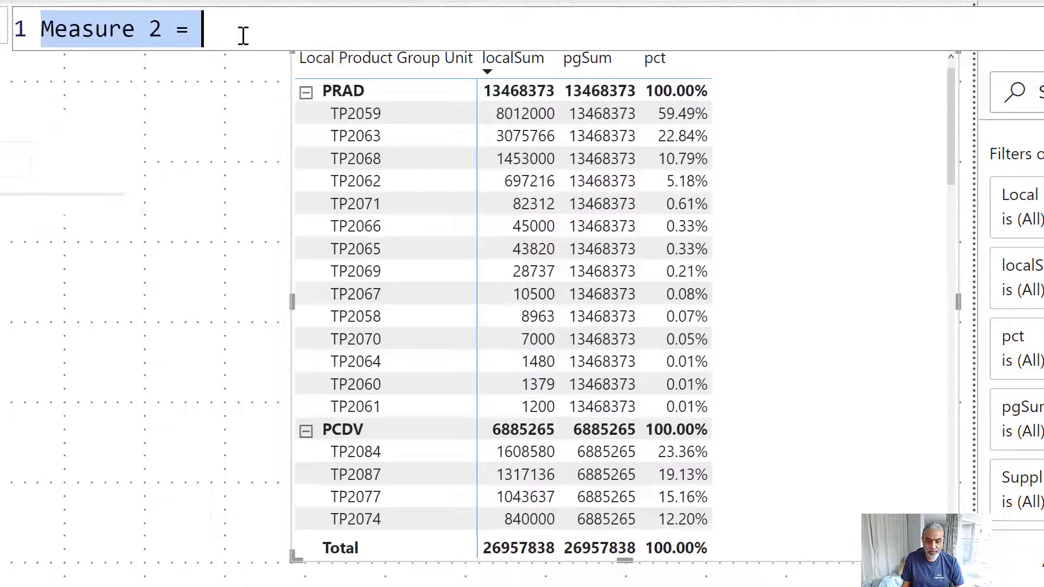
text(Top Supplier =)
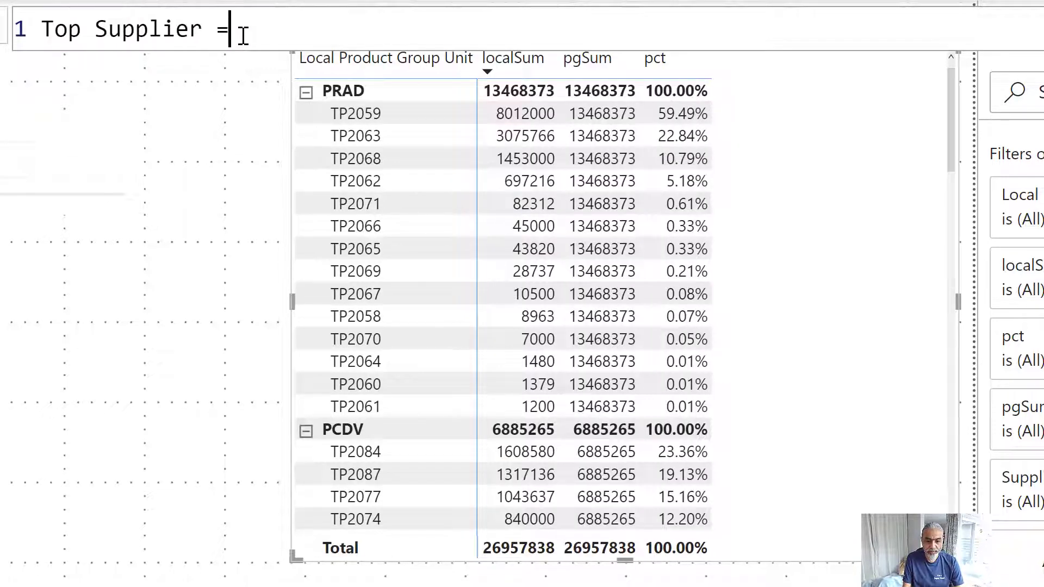
key(shift+Return)
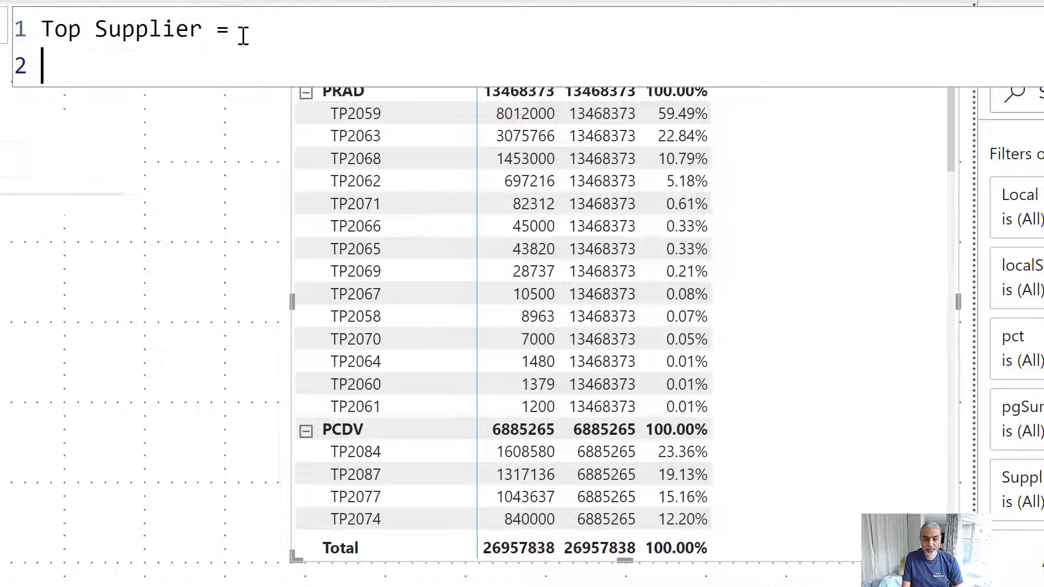
text(VAR __)
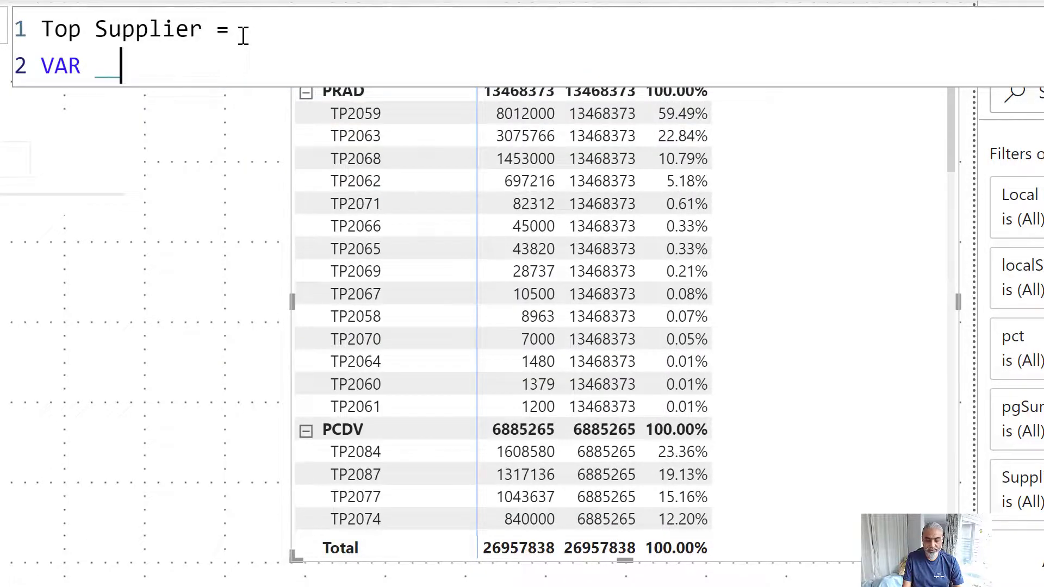
text(what-)
key(BackSpace)
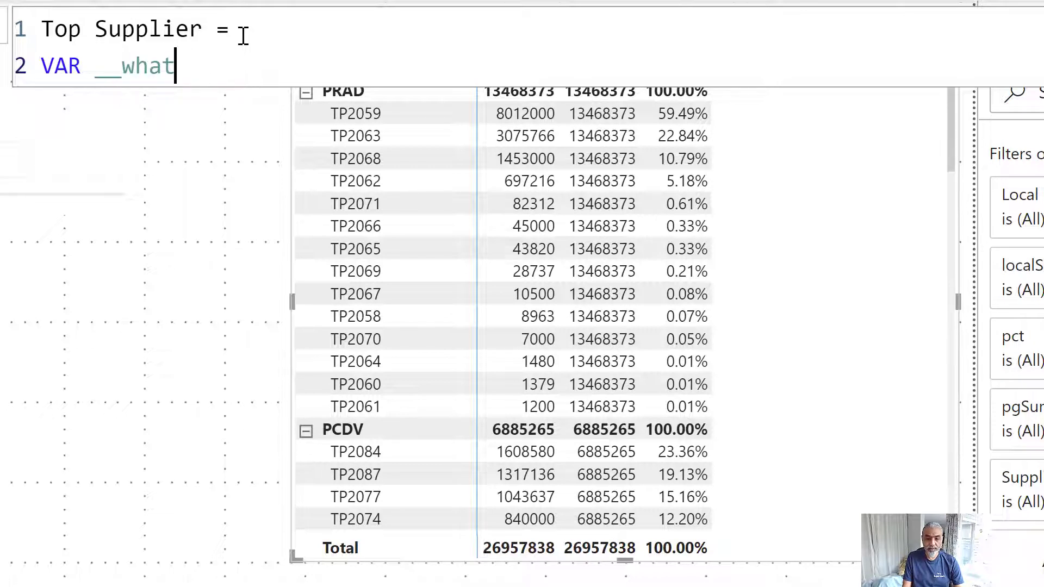
text(ifReminder)
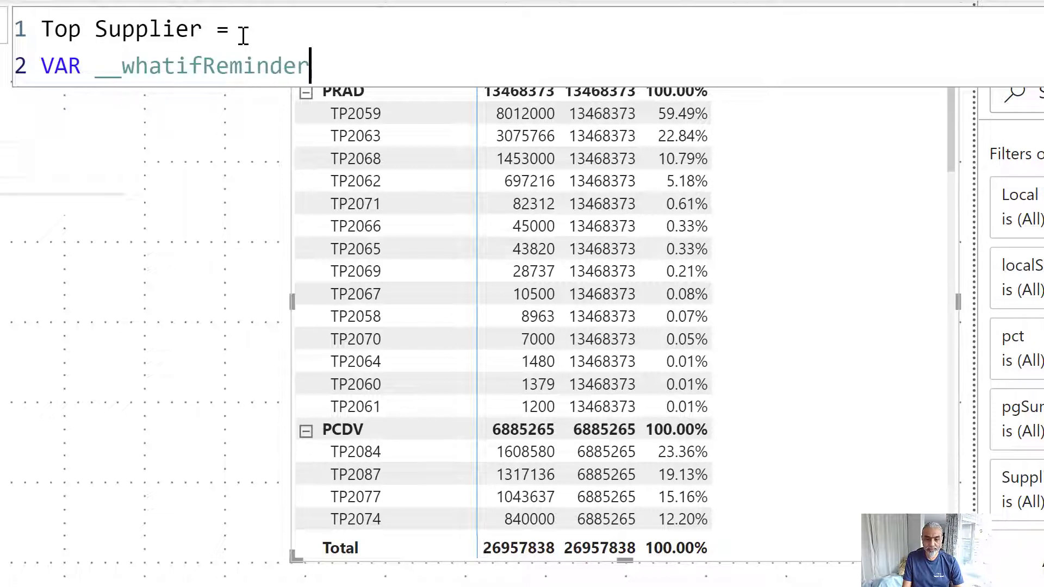
key(BackSpace)
key(BackSpace)
key(BackSpace)
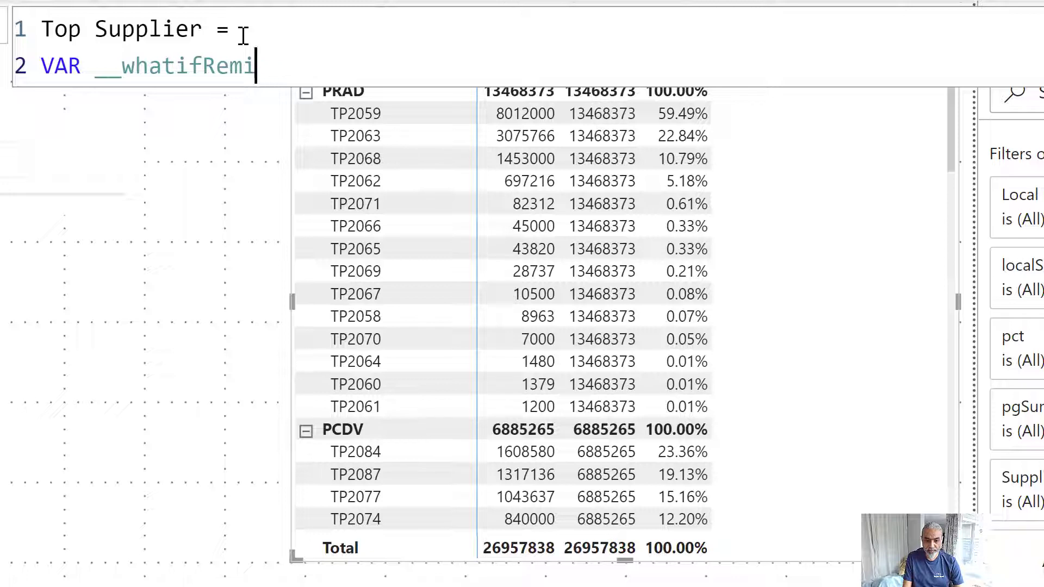
text(ainder = )
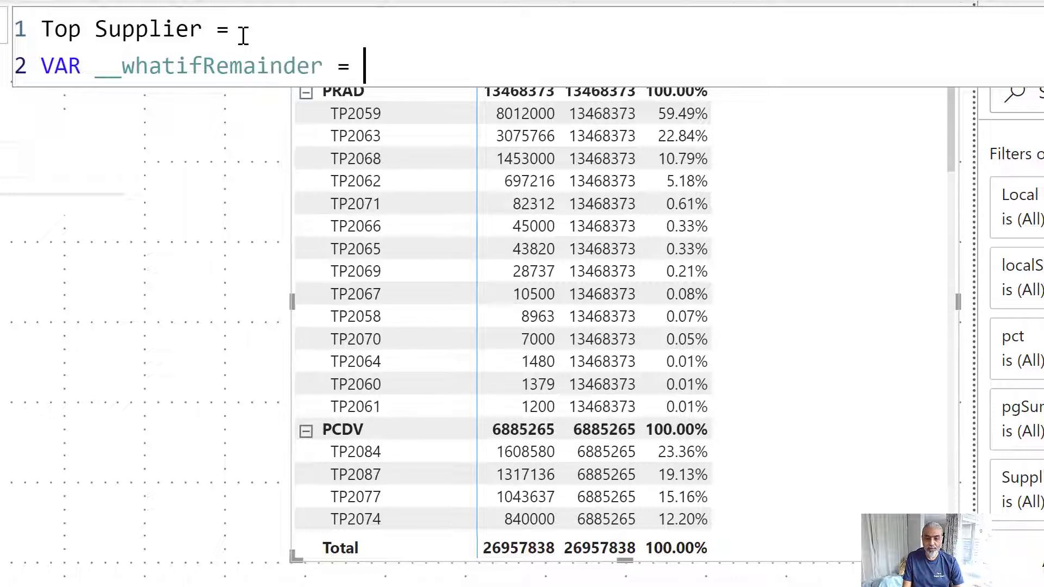
text(1 - [)
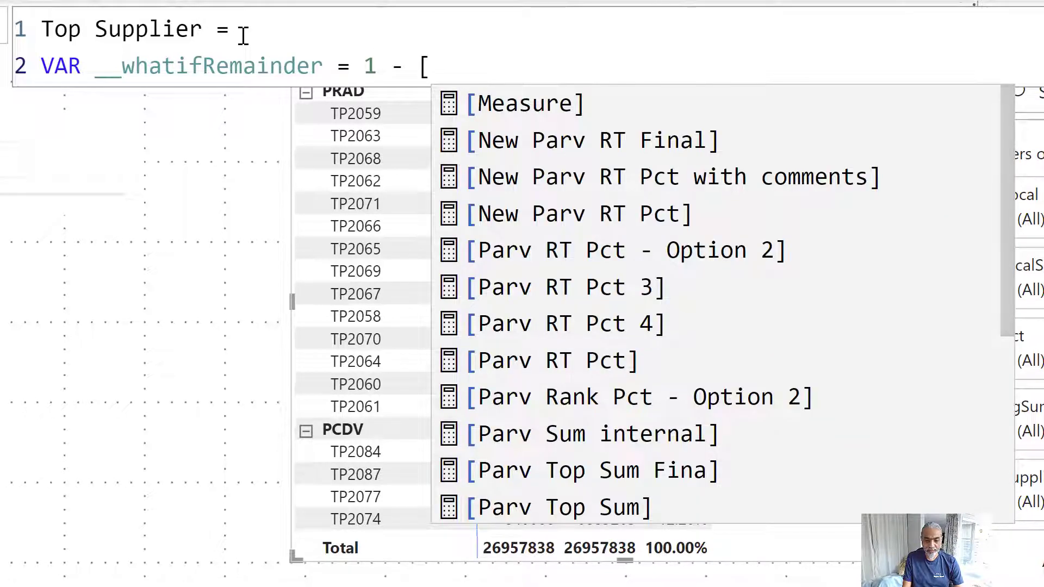
text(Sele)
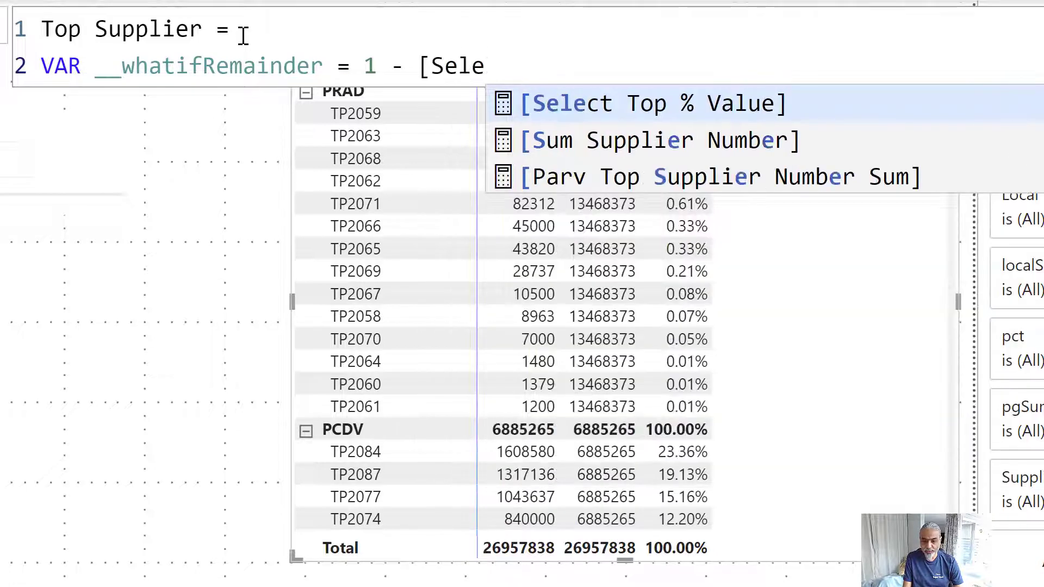
key(Tab)
Step: Begin VAR __table = with a CALCULATETABLE expression
key(shift+Return)
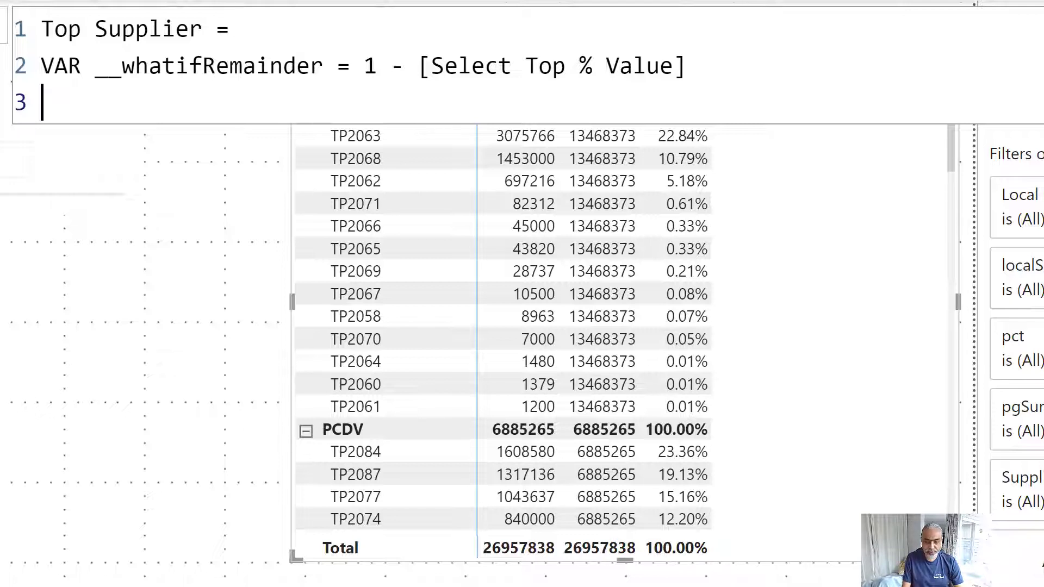
text(VAR __table =)
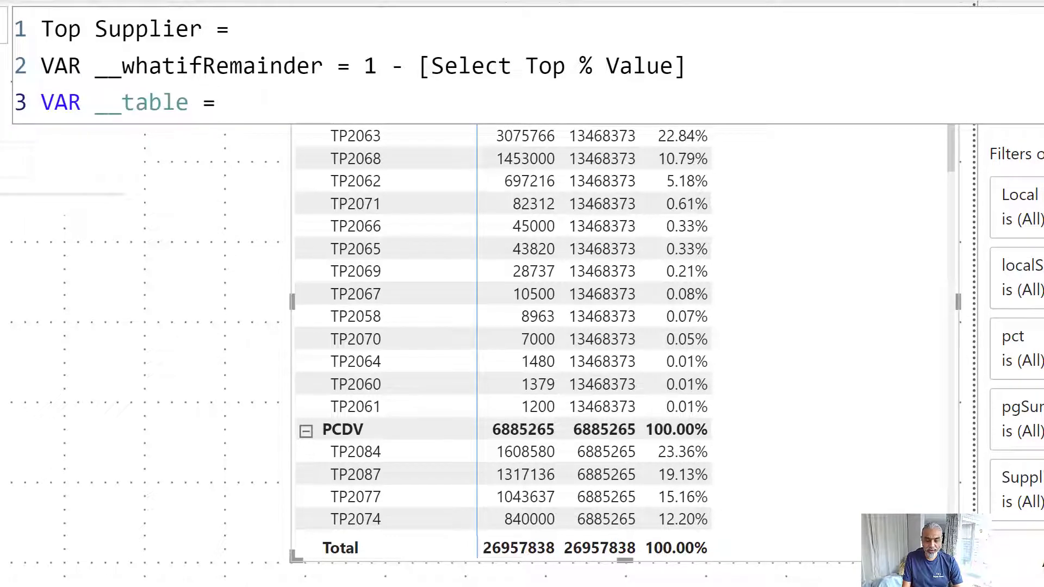
key(shift+Return)
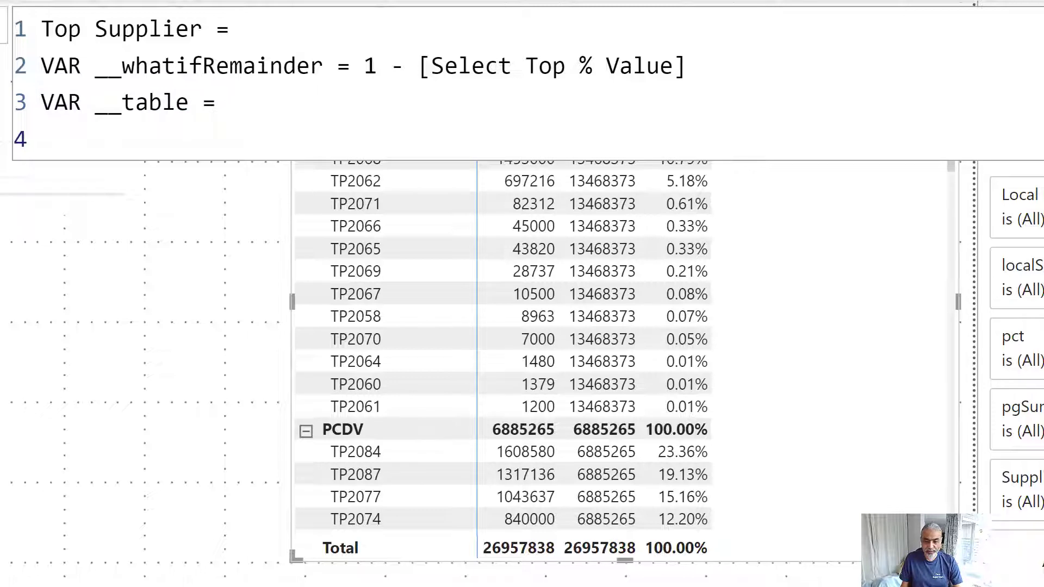
ctrl+scroll(852, 101, down, 2)
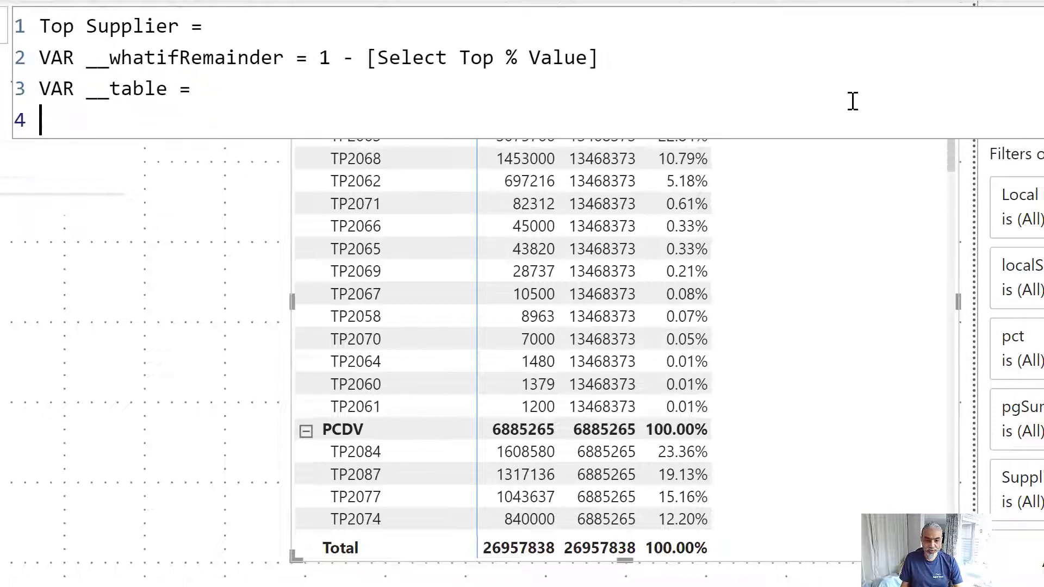
text(CAL)
key(Down)
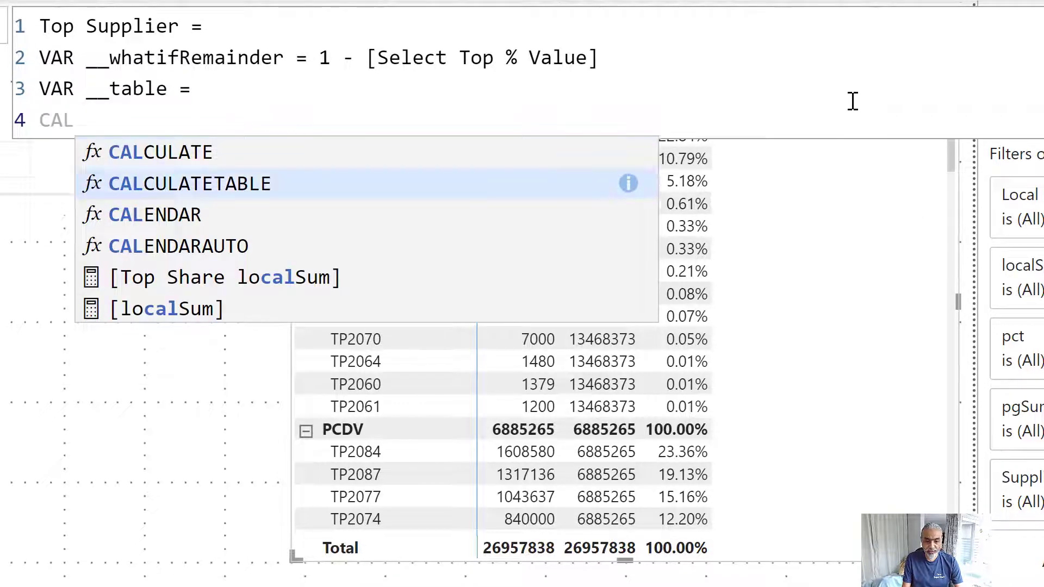
Step: Build CALCULATETABLE over ALLSELECTED('Table 1' Local Product Group Unit and Supplier columns)
key(Tab)
text(()
key(shift+Return)
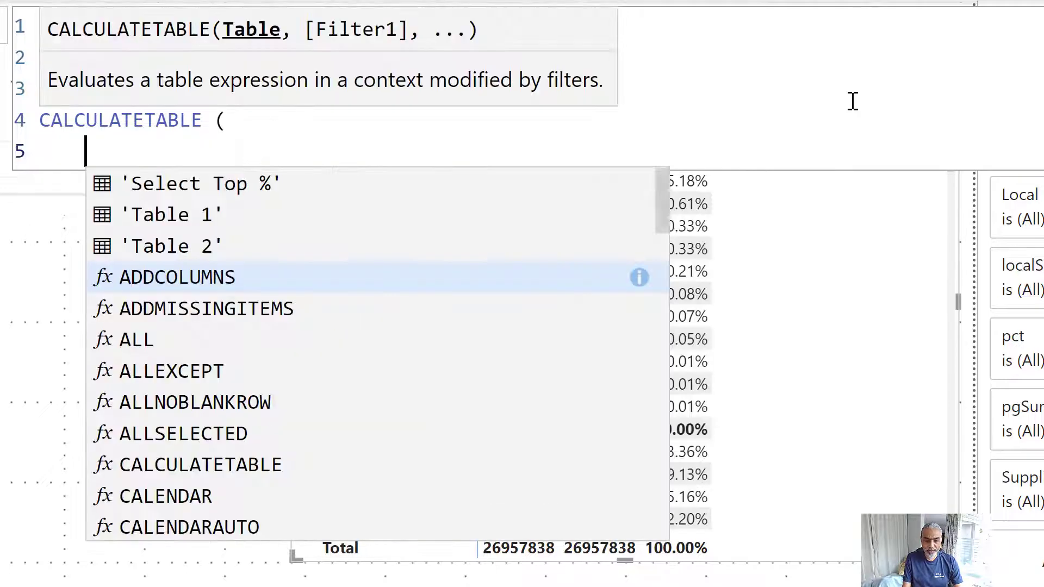
text(ALLSEL)
key(Tab)
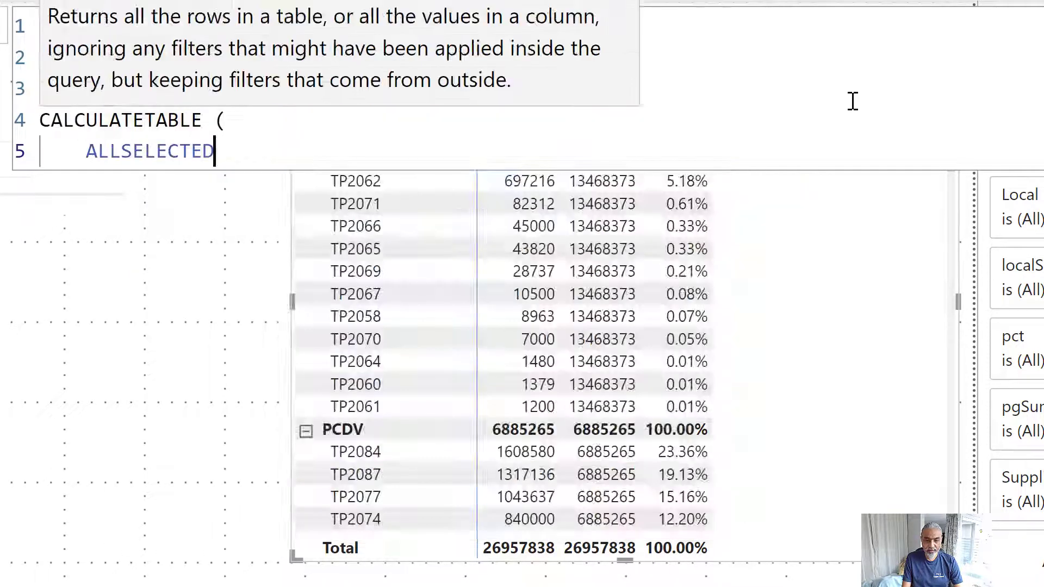
text(()
key(shift+Return)
text(Local pro)
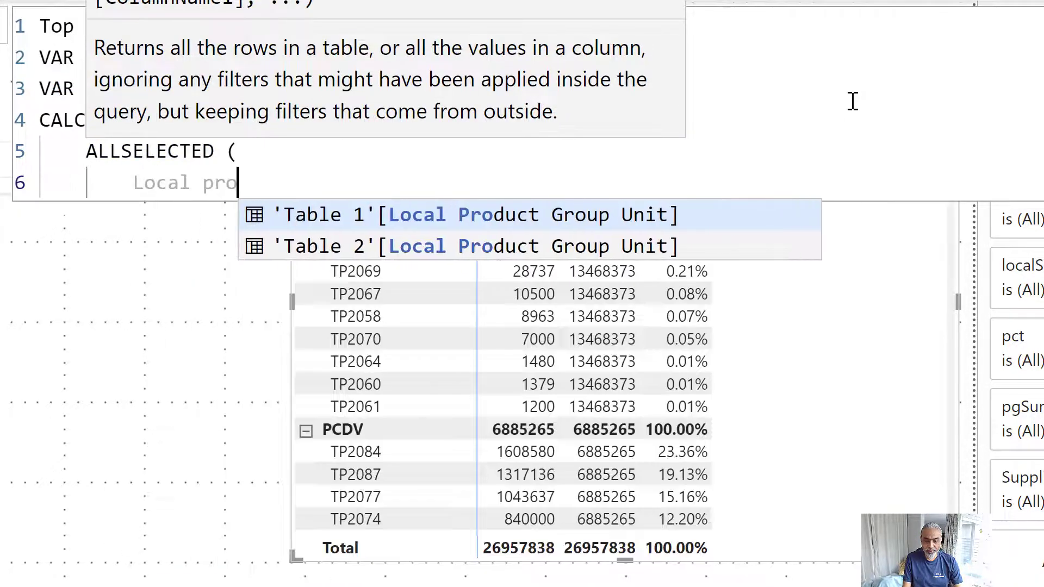
key(Tab)
text(,)
key(shift+Return)
text('T)
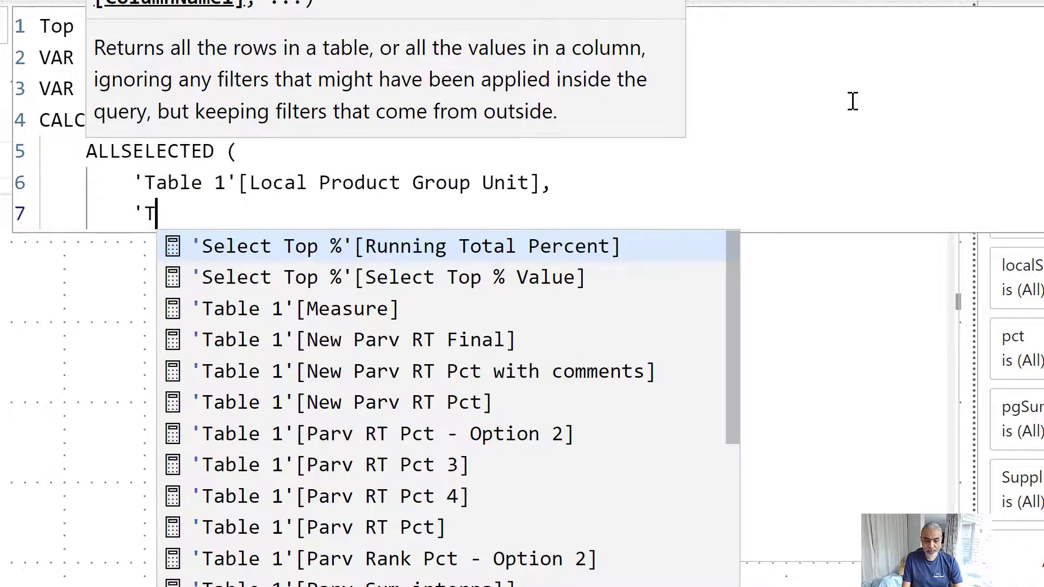
text(able 1'[)
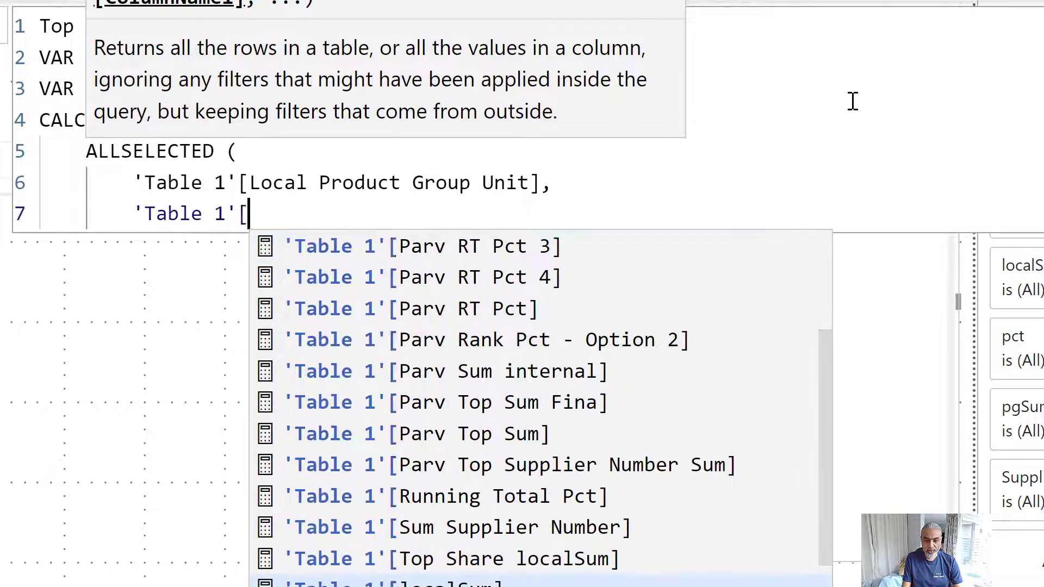
text(Suplier])
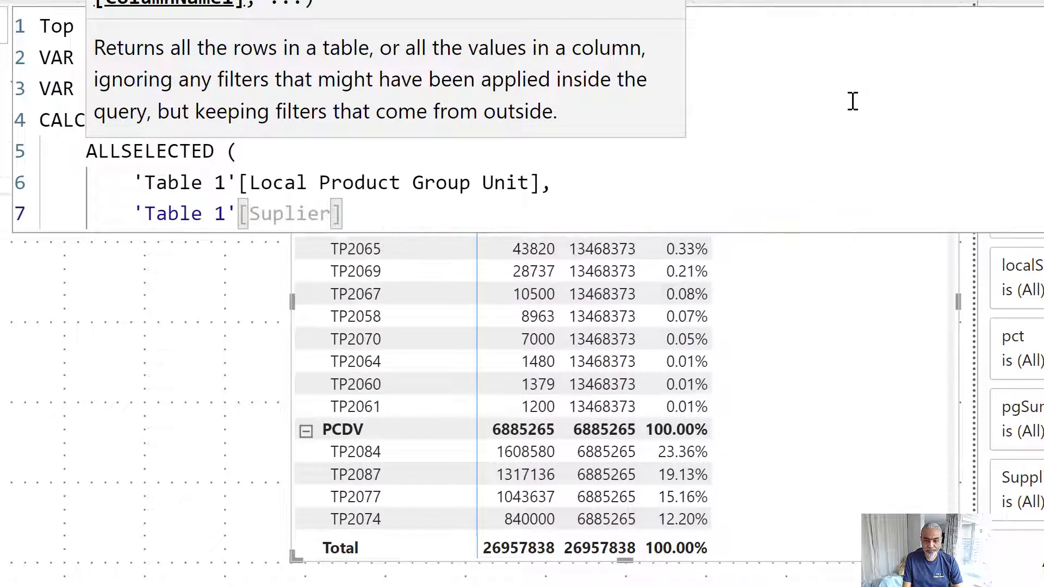
key(shift+Return)
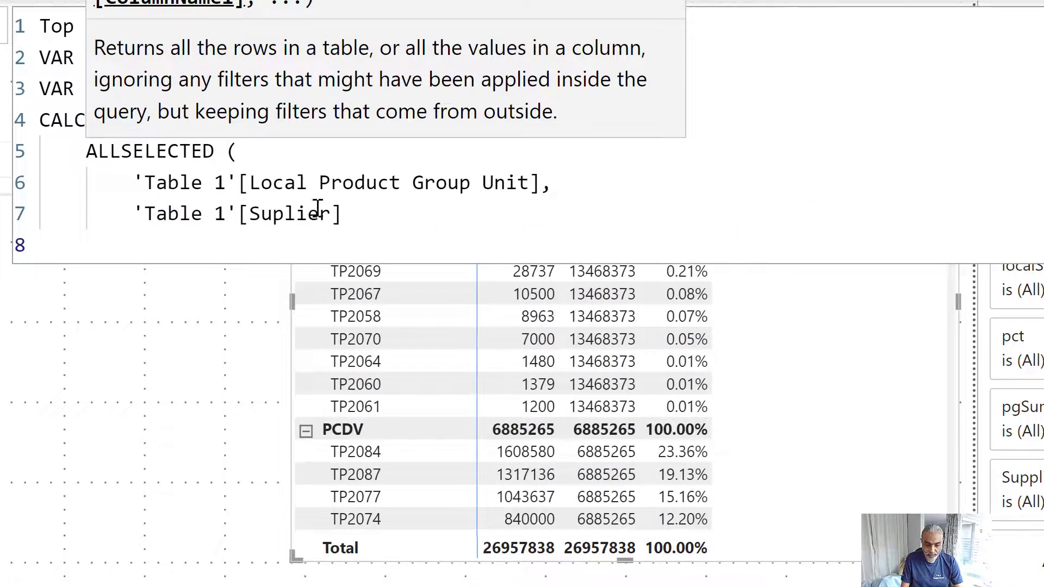
click(274, 216)
text(p)
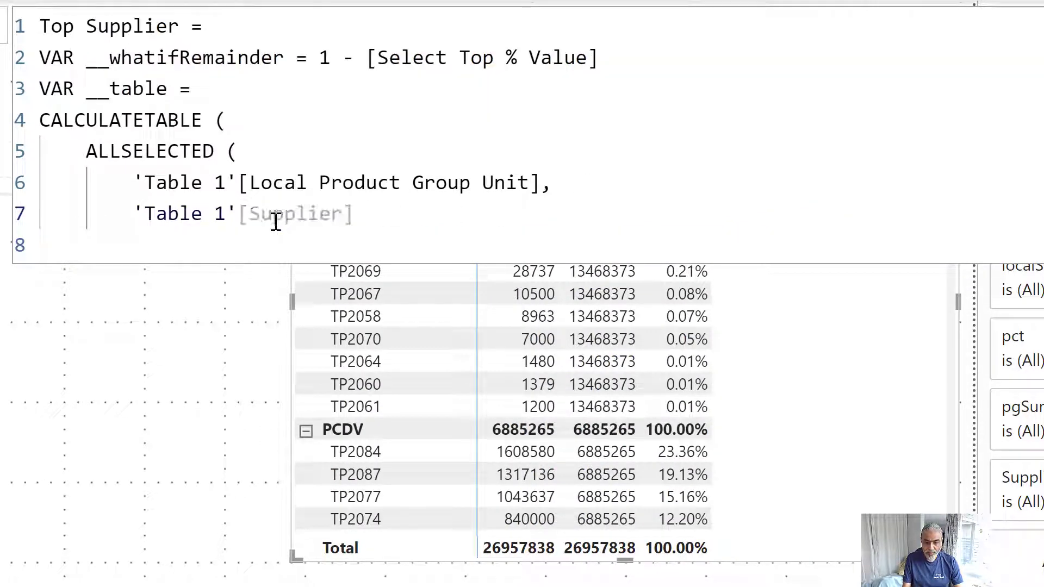
key(Down)
text())
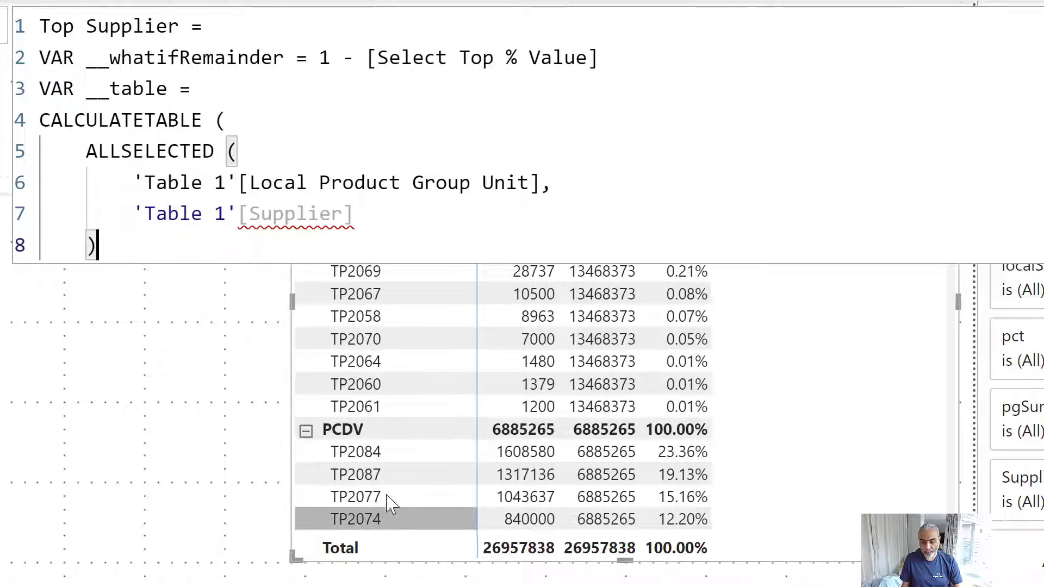
Step: Add a VALUES('Table1'[Local Product Group Unit]) filter argument to CALCULATETABLE
text(,)
key(Return)
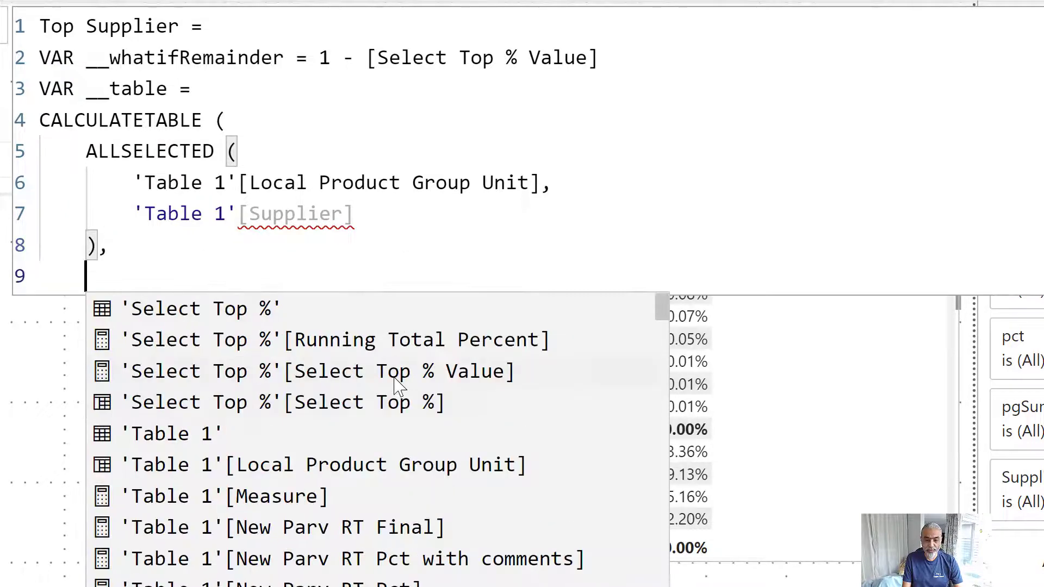
text(VALUES ()
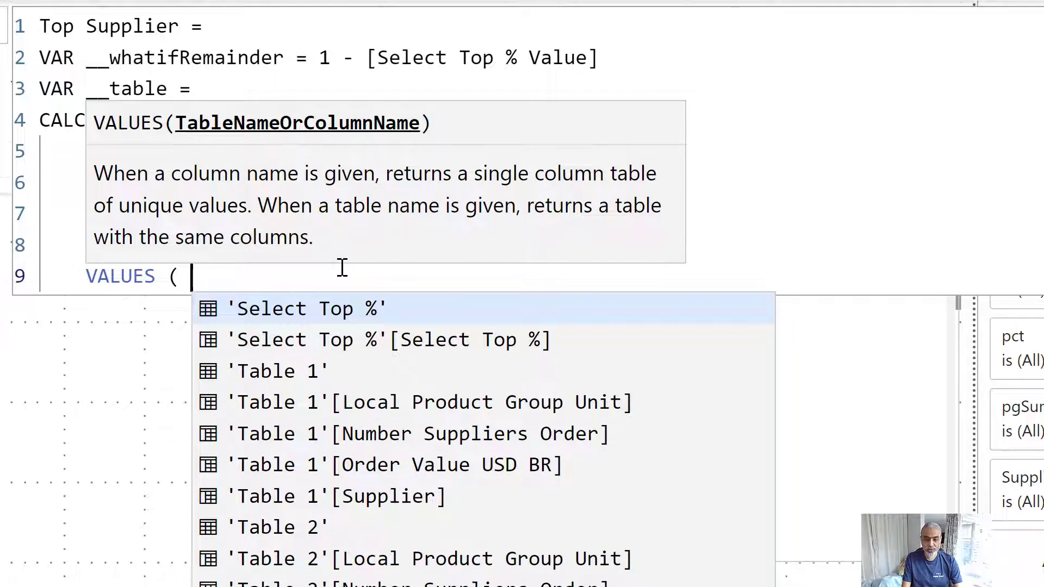
text('Table1)
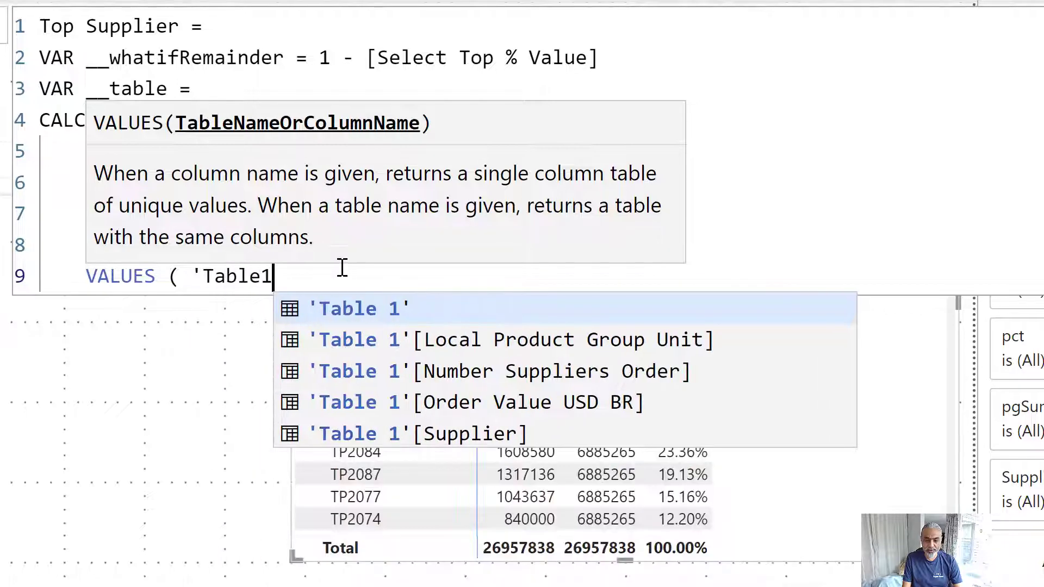
text('[Loca Pro)
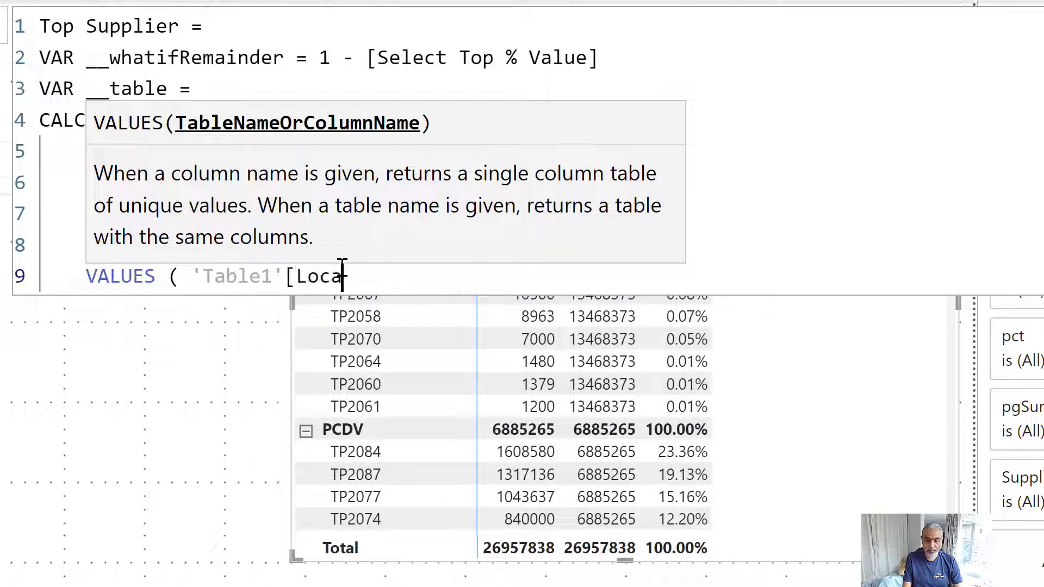
key(BackSpace)
key(BackSpace)
key(BackSpace)
text(l Product Group)
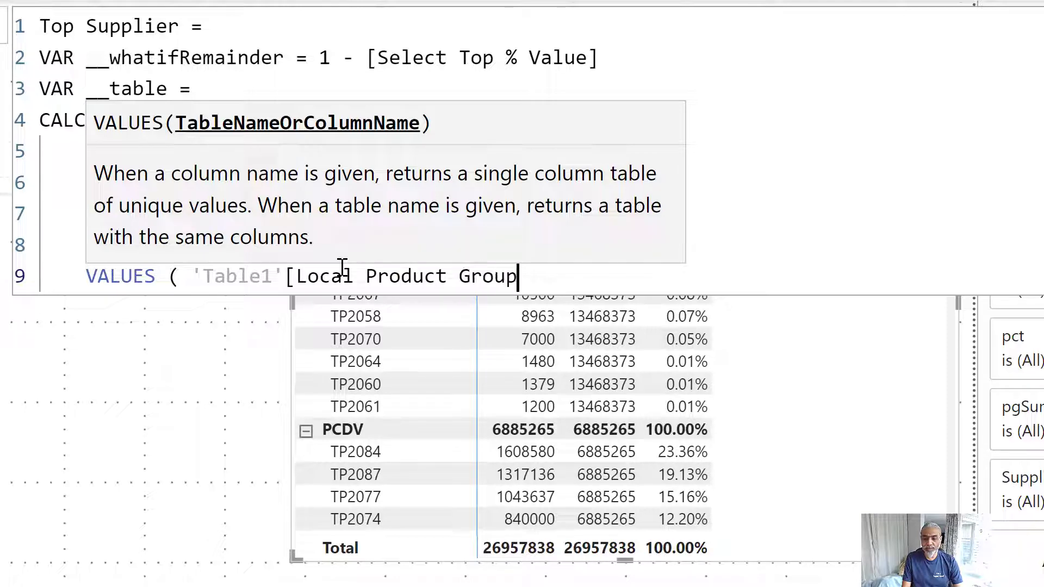
text( Unit] ))
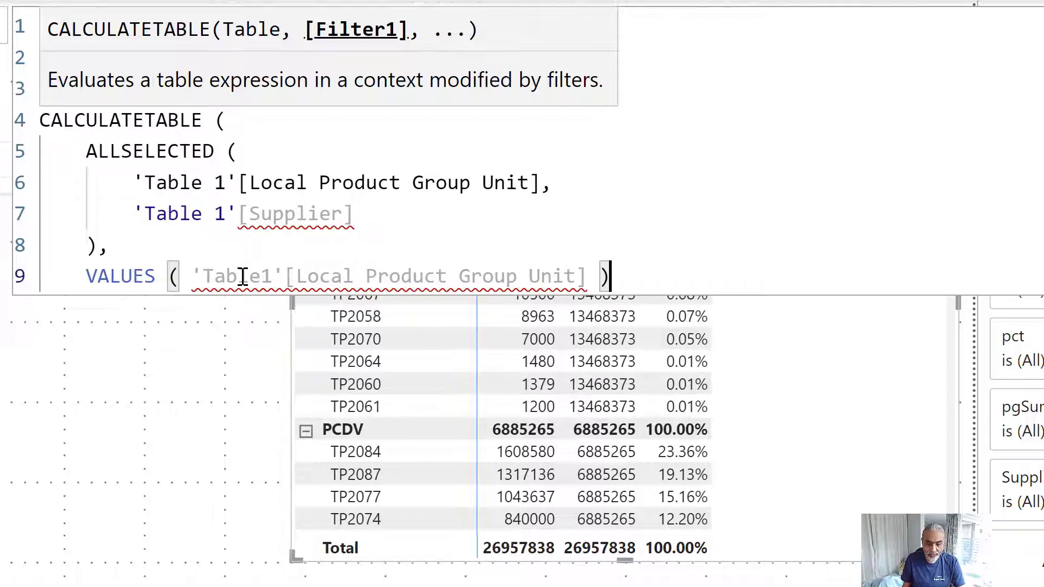
Step: Replace the misspelled 'Table1' reference in VALUES with 'Table 1'[Local Product Group Unit] copied from line 6
key(Up)
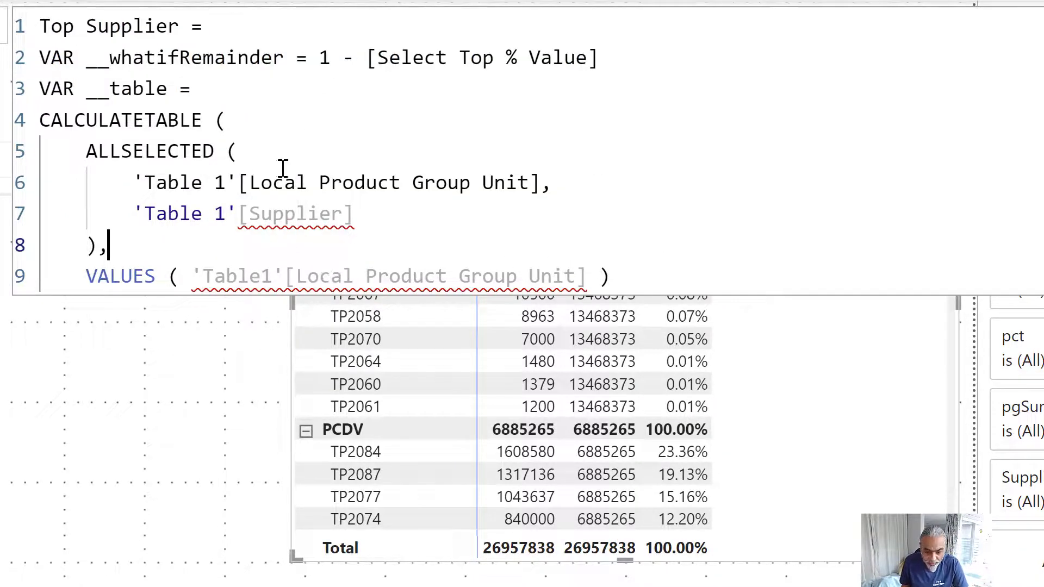
drag(134, 182, 545, 180)
key(ctrl+c)
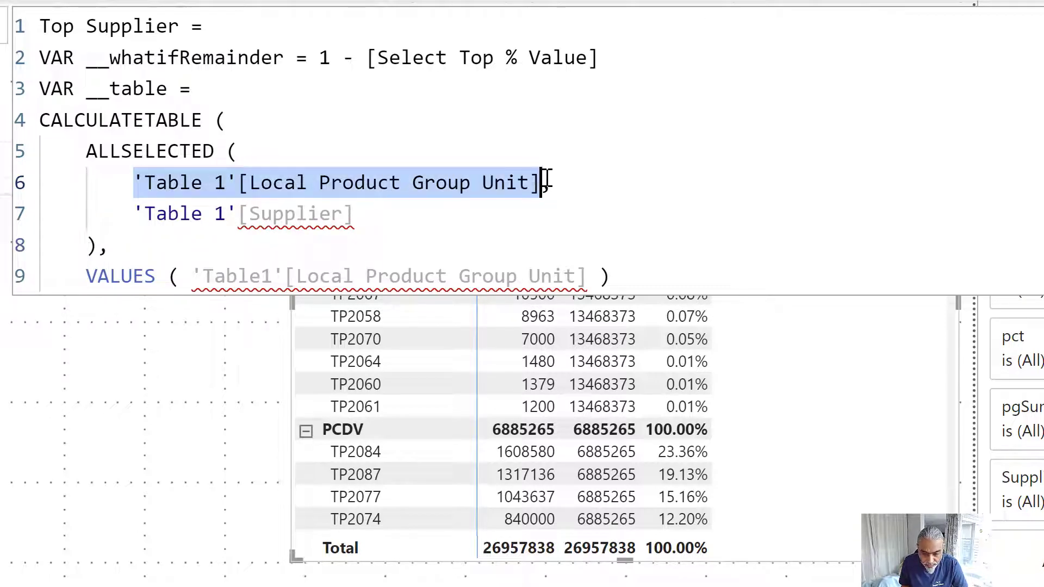
drag(194, 275, 587, 277)
key(ctrl+v)
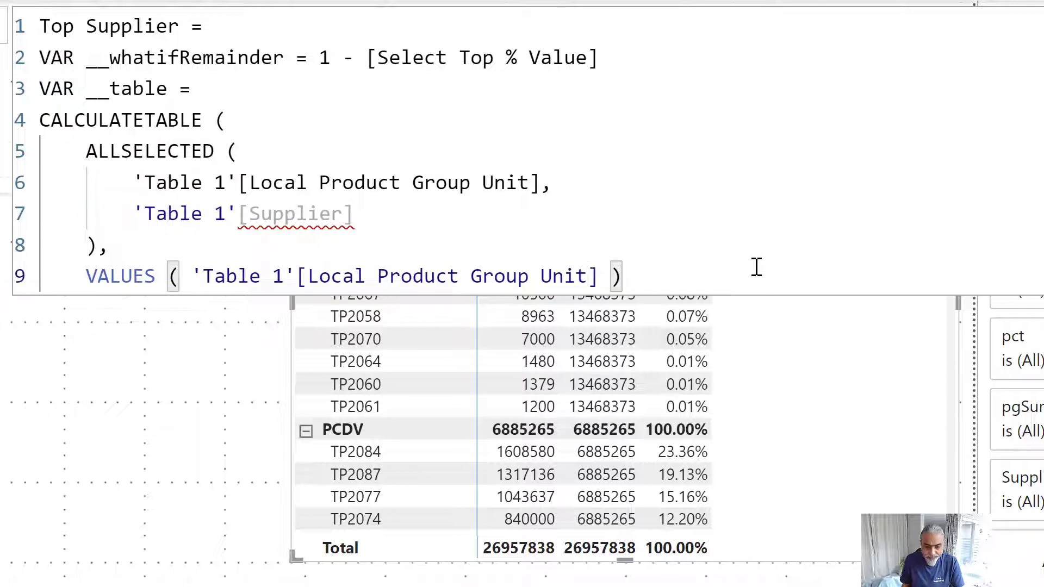
key(shift+Return)
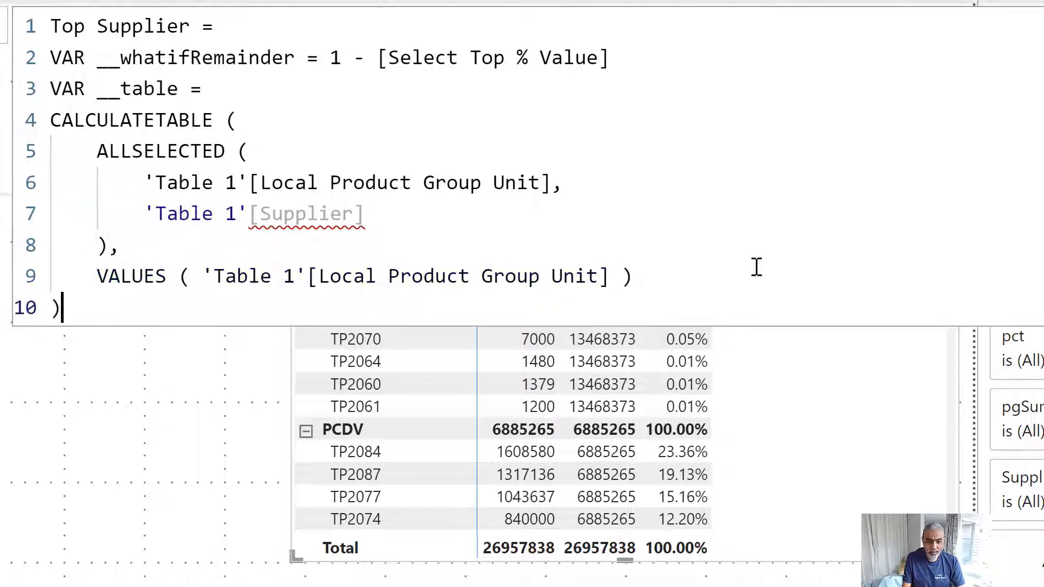
key(Up)
key(Up)
key(Up)
key(Up)
key(Up)
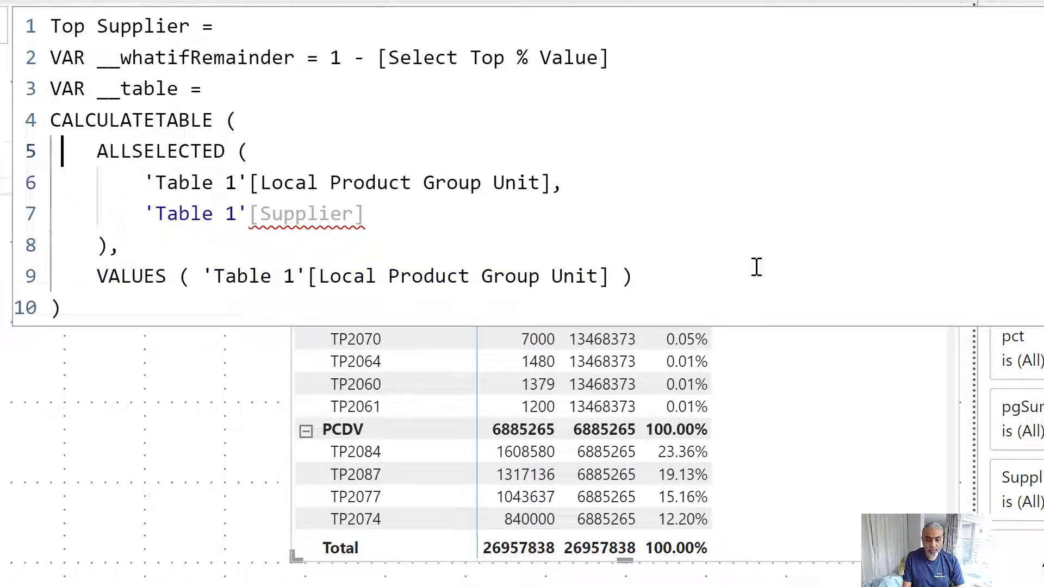
key(Up)
key(Up)
key(End)
key(Left)
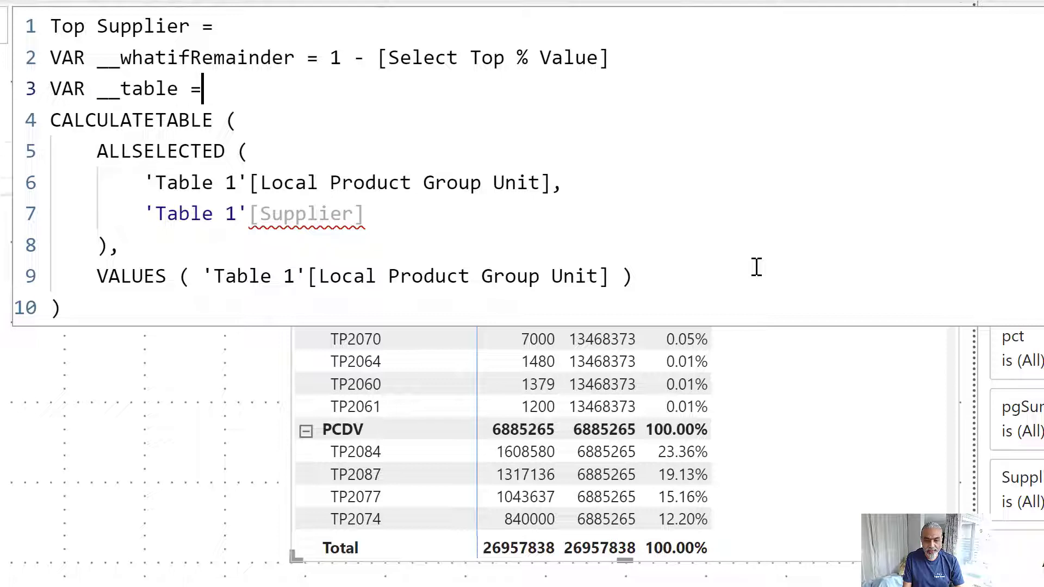
key(shift+Return)
text(ADDCOLUMNS ()
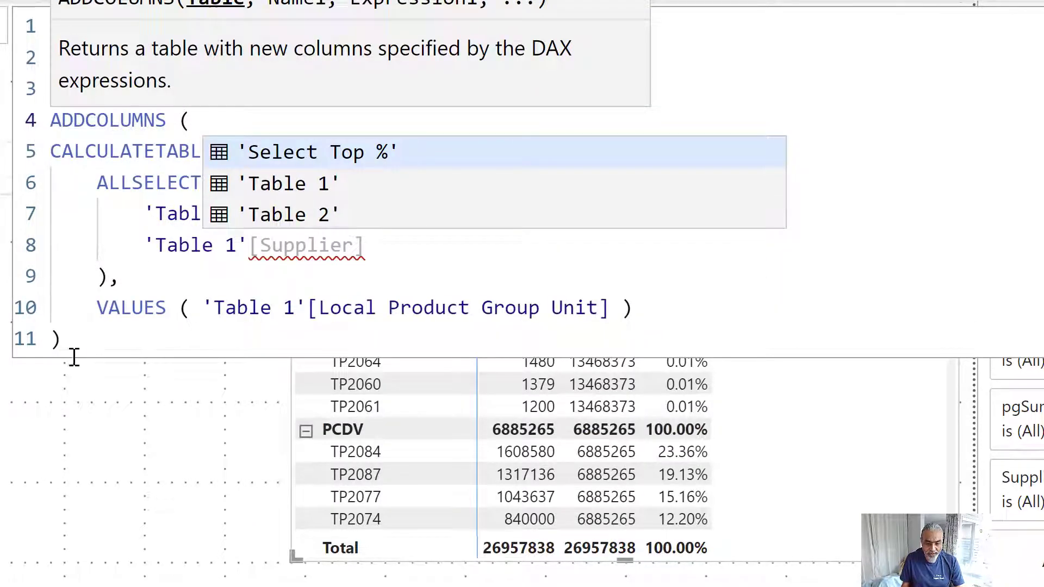
drag(74, 354, 28, 151)
key(Tab)
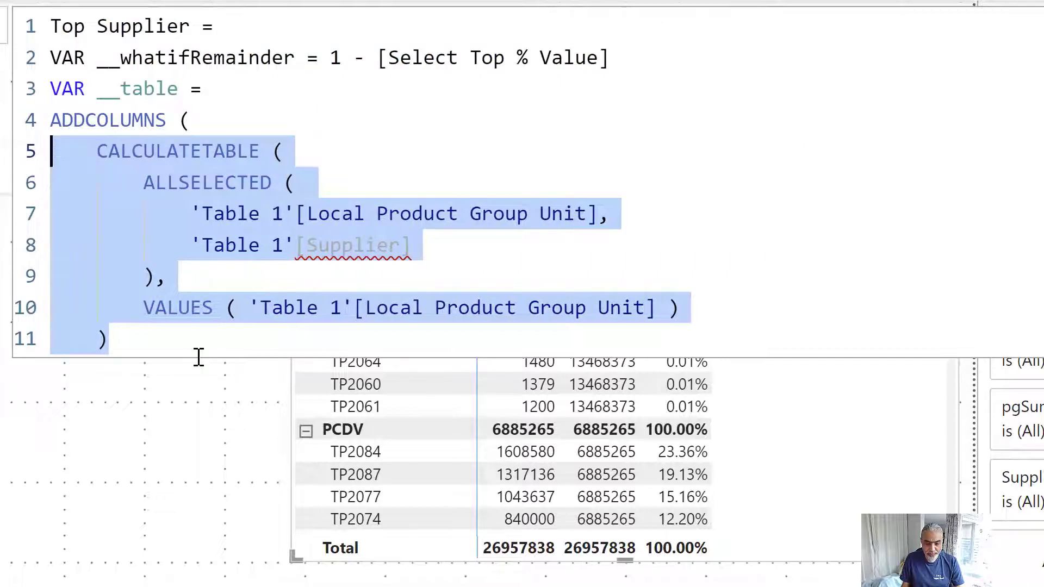
click(157, 338)
text(,)
key(Return)
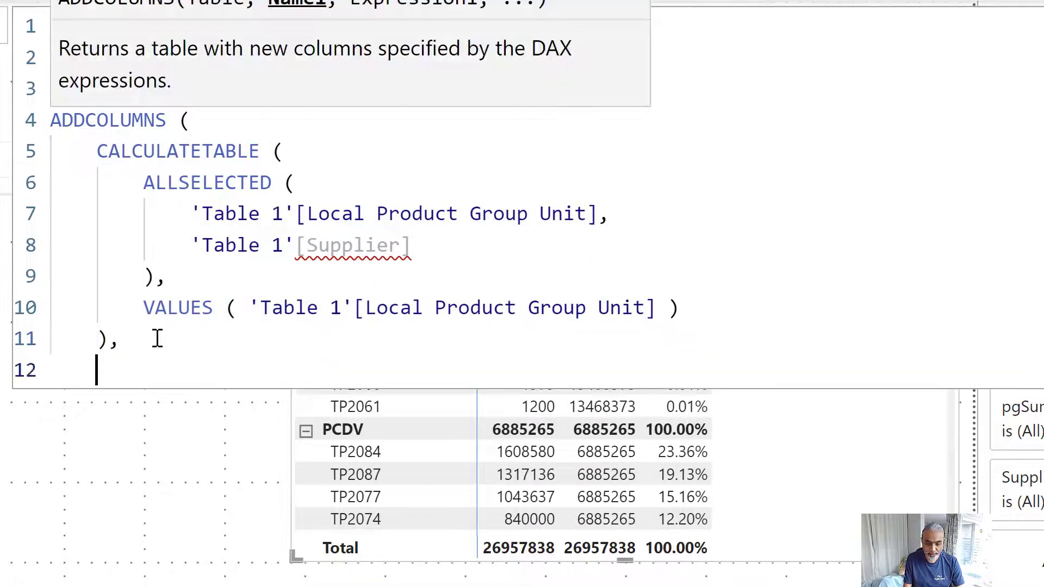
text("@pct",)
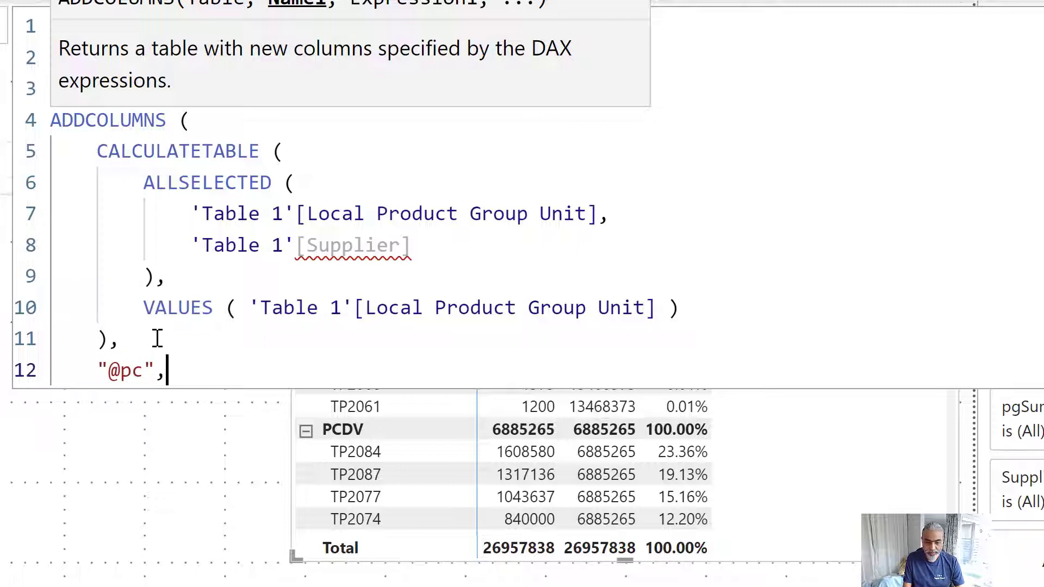
key(BackSpace)
key(BackSpace)
key(BackSpace)
text(t", [pct])
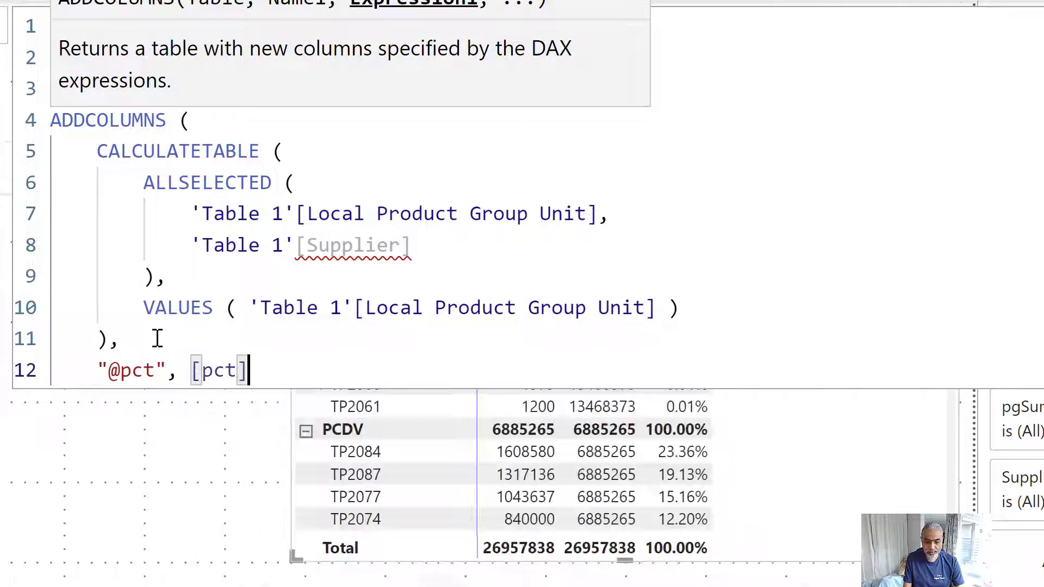
key(Return)
text())
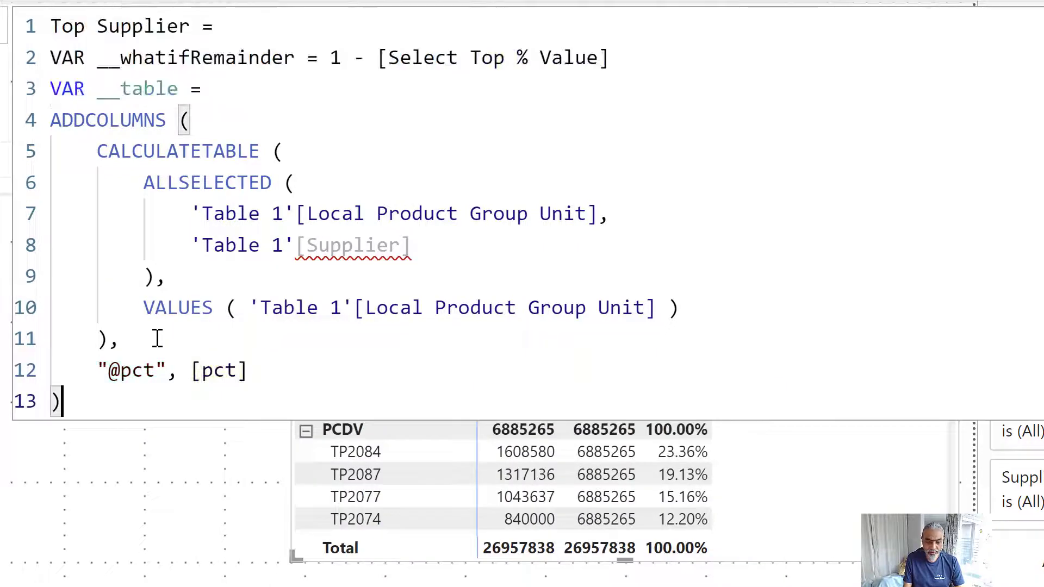
key(Return)
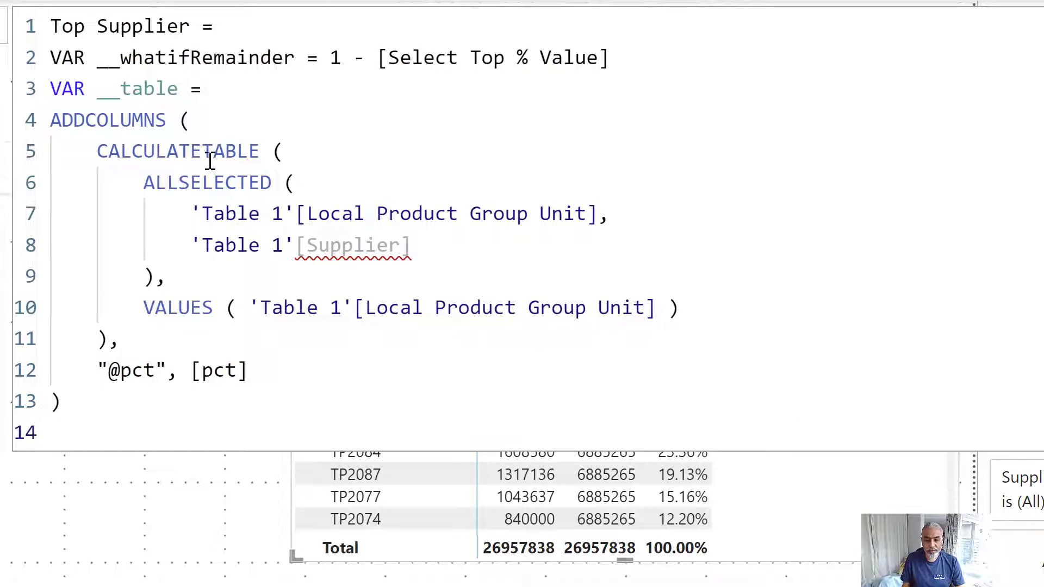
ctrl+scroll(205, 161, down, 2)
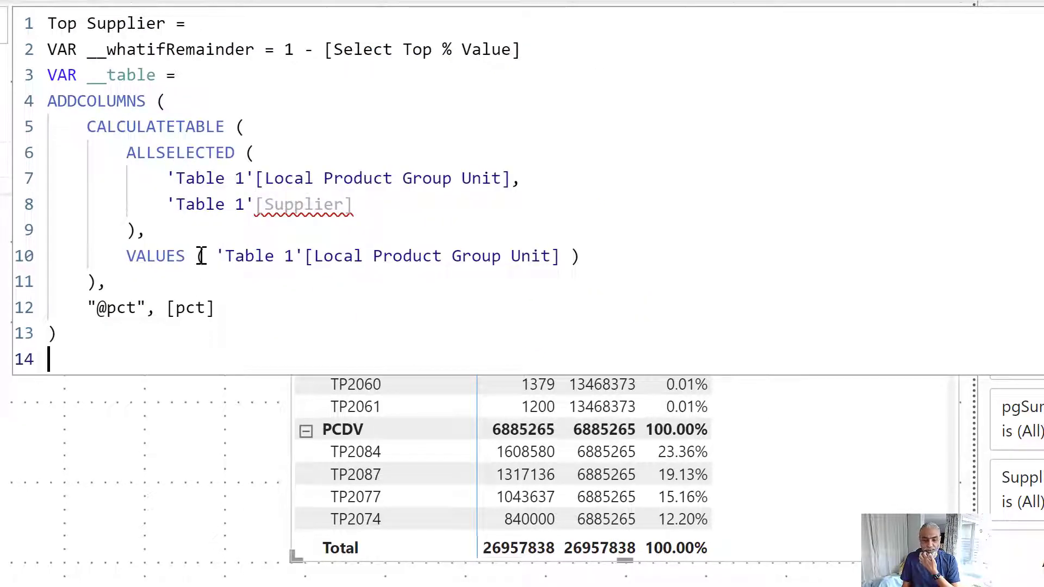
drag(197, 255, 570, 257)
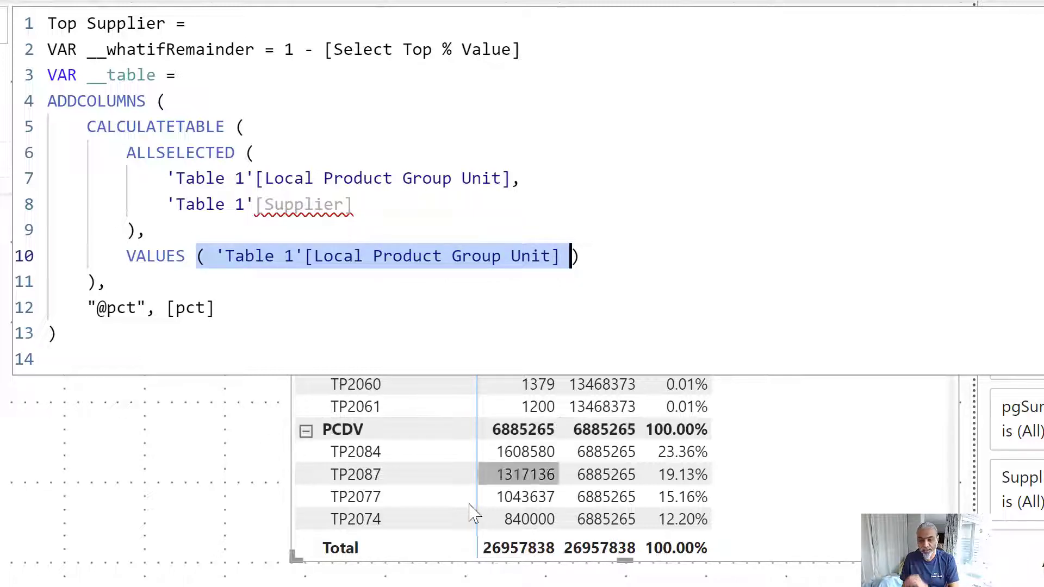
drag(88, 308, 195, 307)
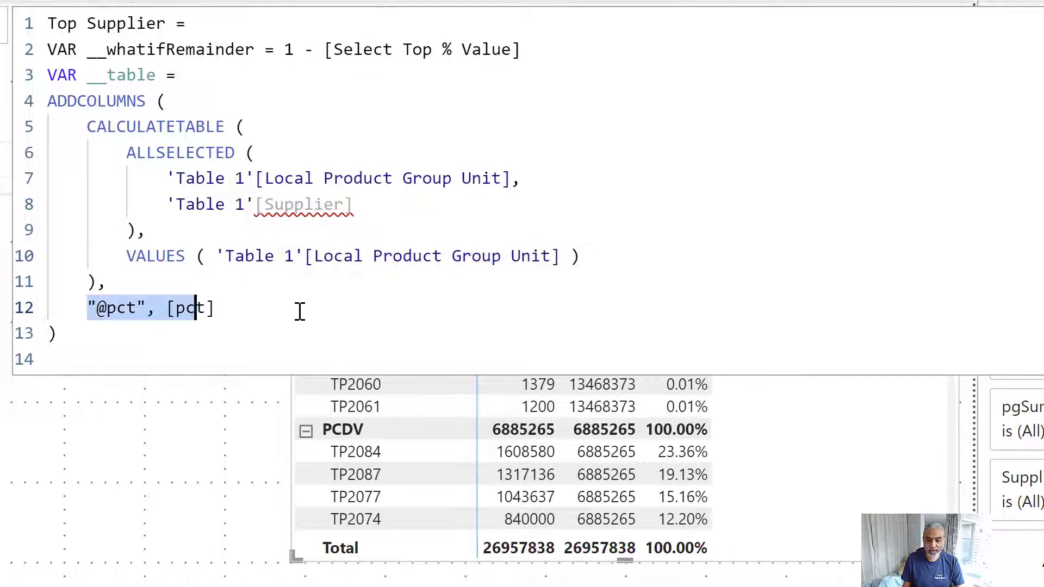
drag(300, 311, 301, 310)
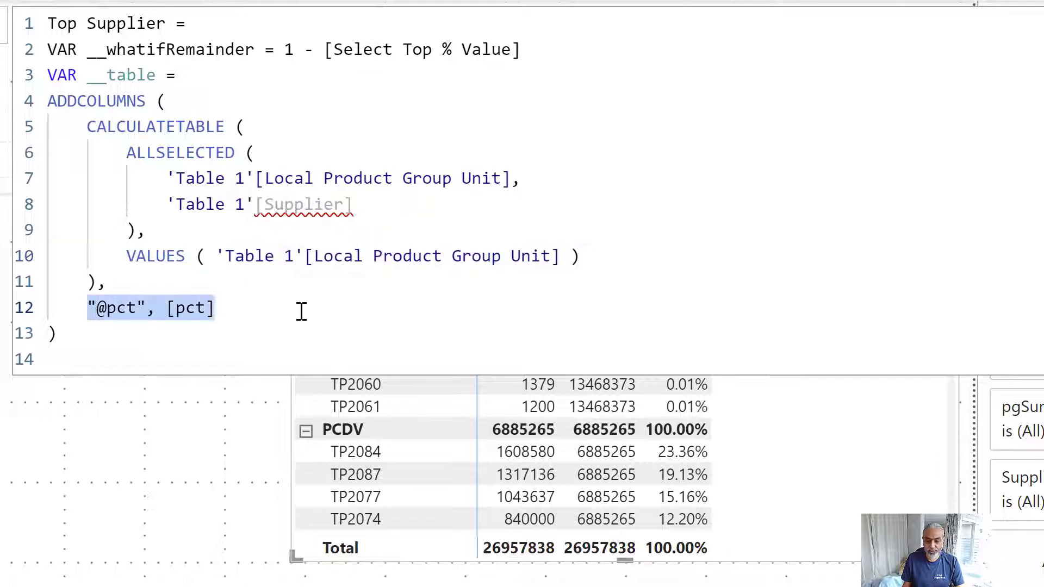
click(120, 360)
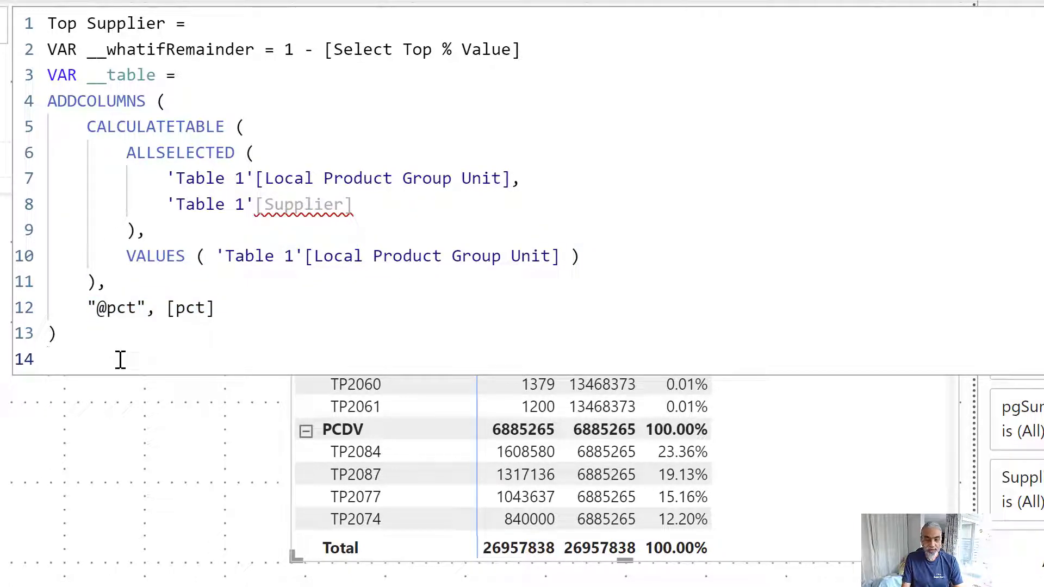
text(VAR __)
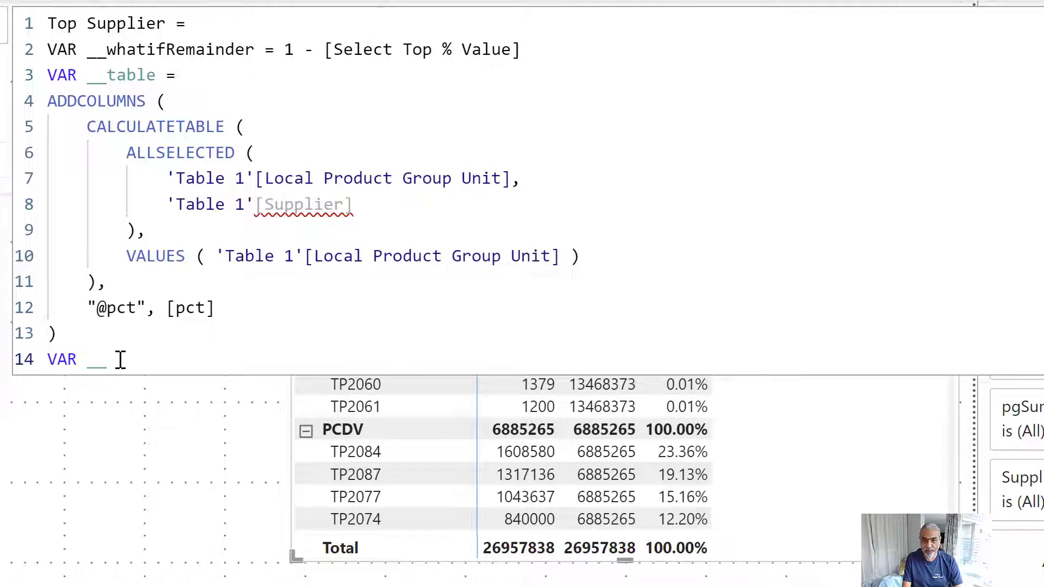
text(su)
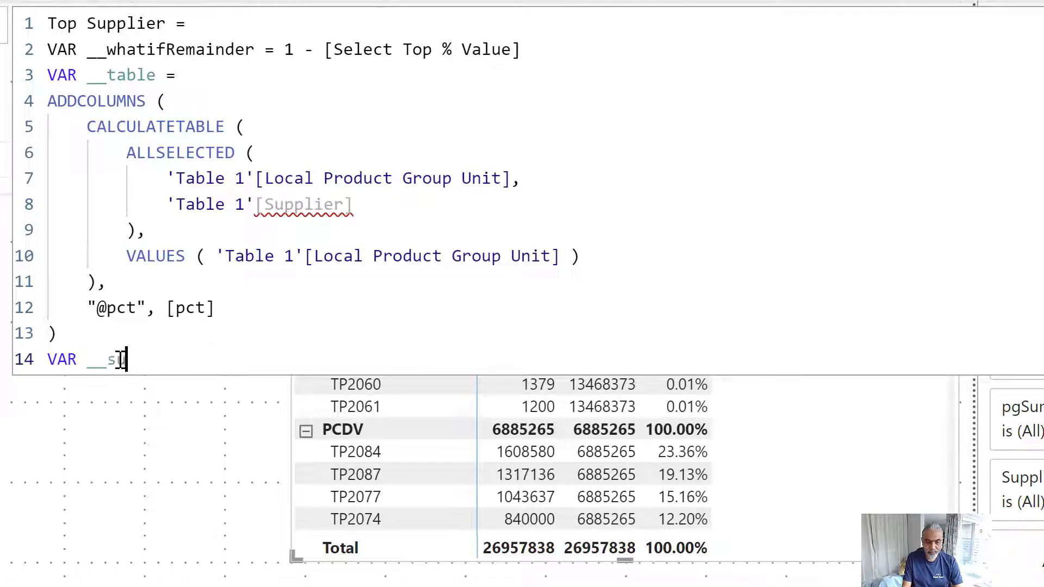
text(pplierRunningTo)
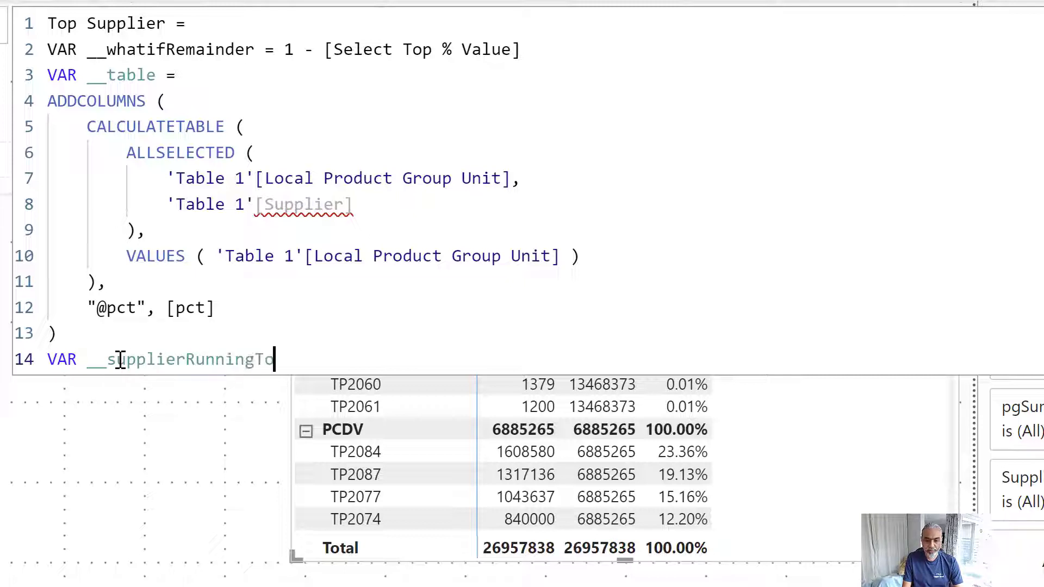
text(tal =)
key(Return)
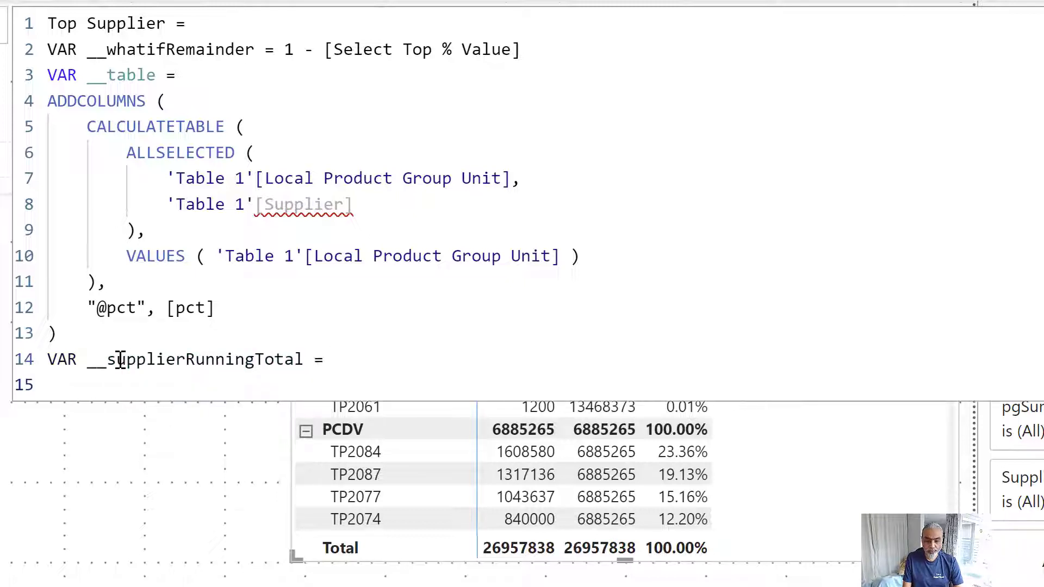
text(AD)
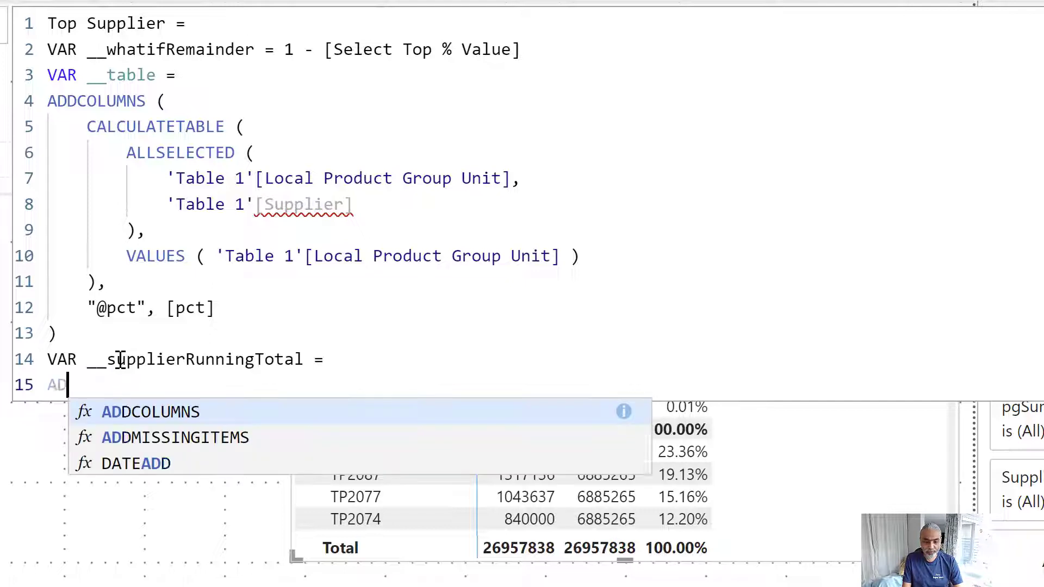
text(DCOLUMNS ()
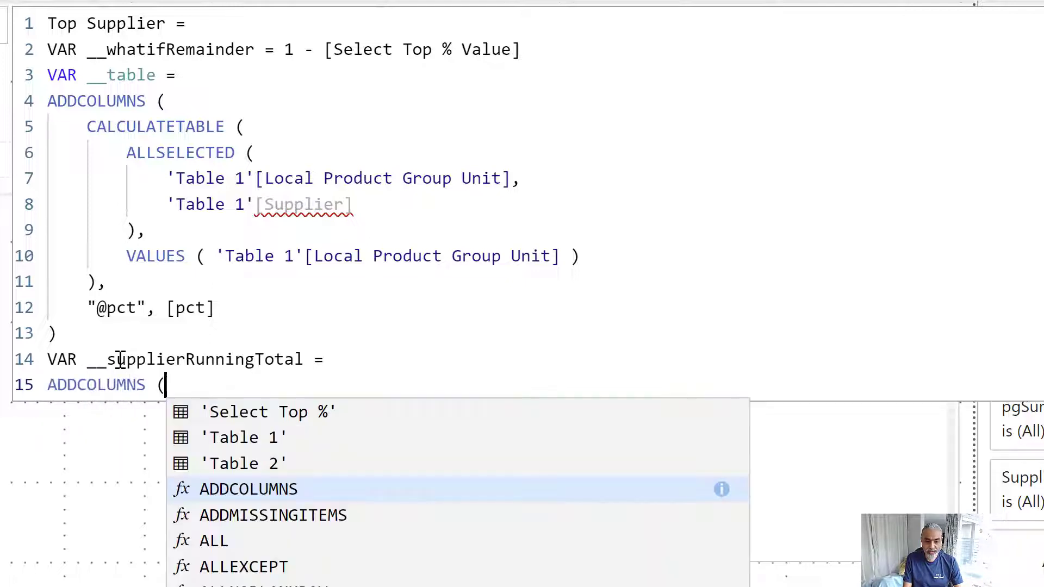
key(shift+Return)
text(__)
key(Tab)
text(,)
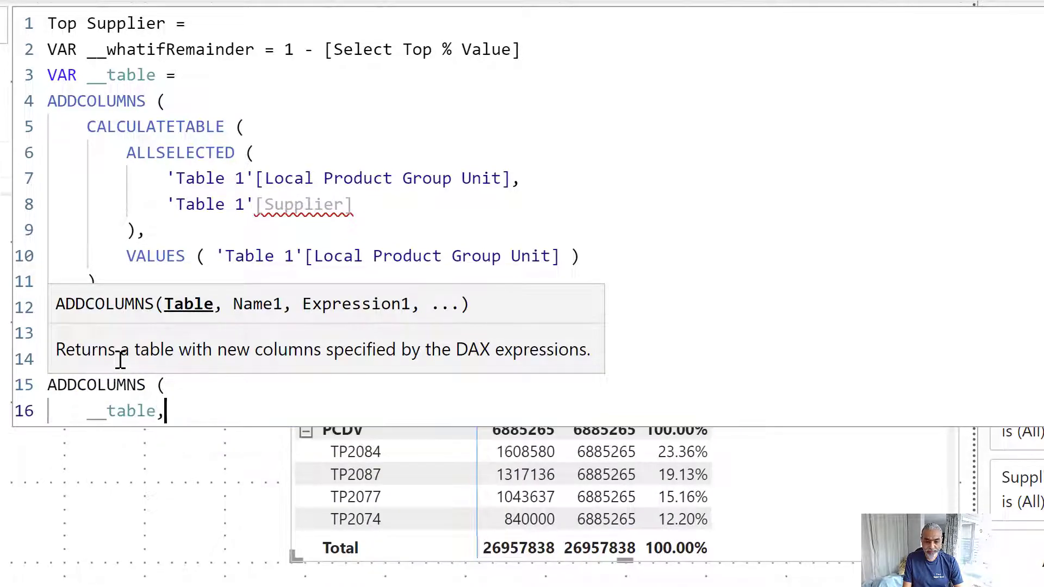
key(shift+Return)
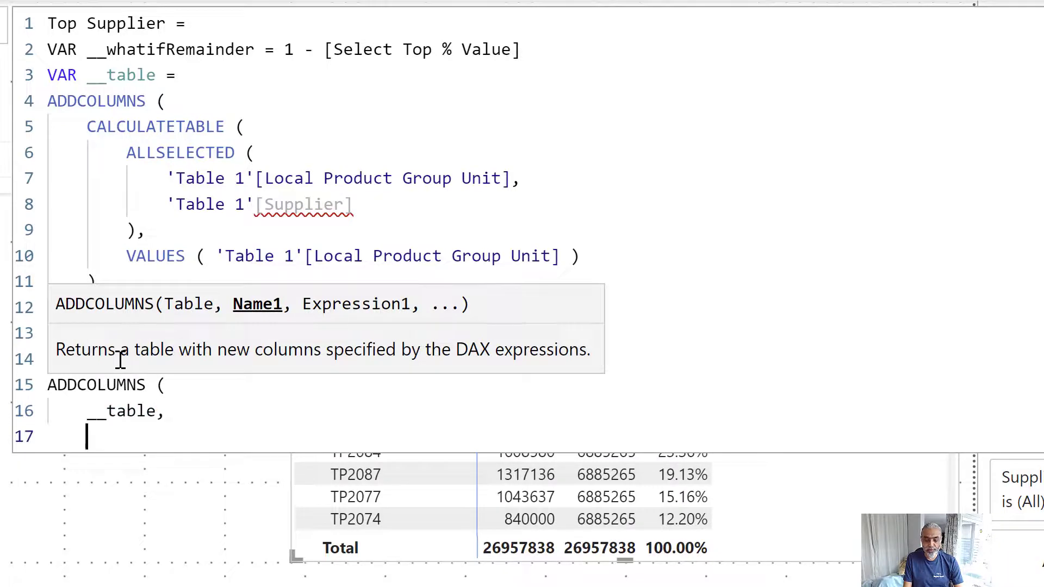
text("@RTP)
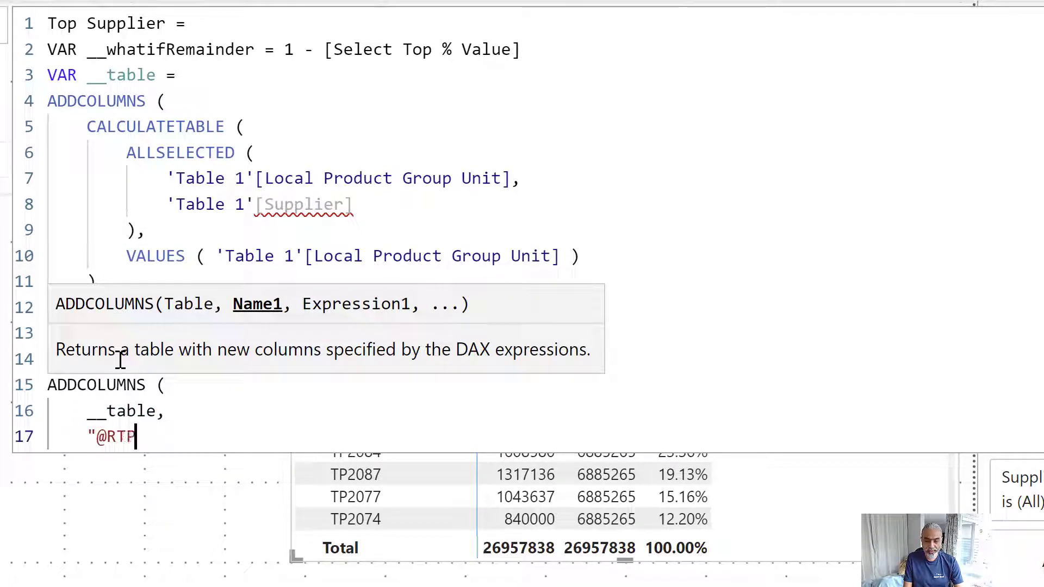
text(ct",)
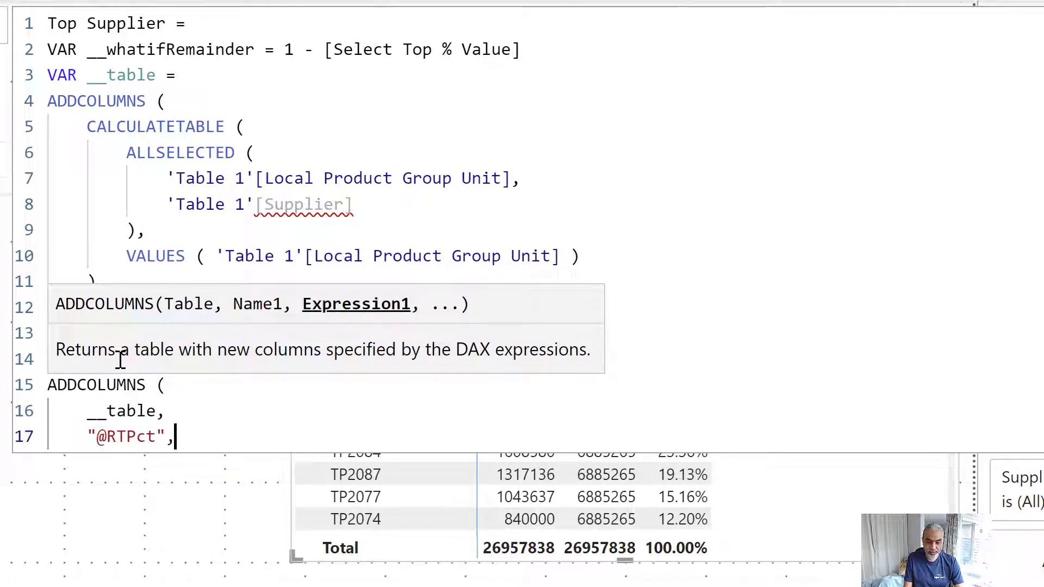
key(Return)
text(VAR __)
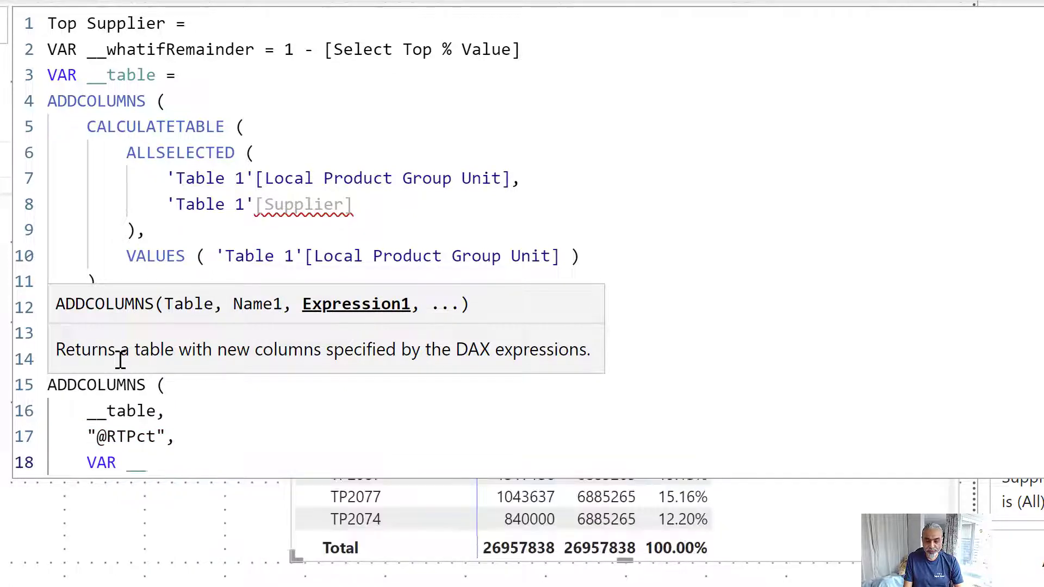
text(curren)
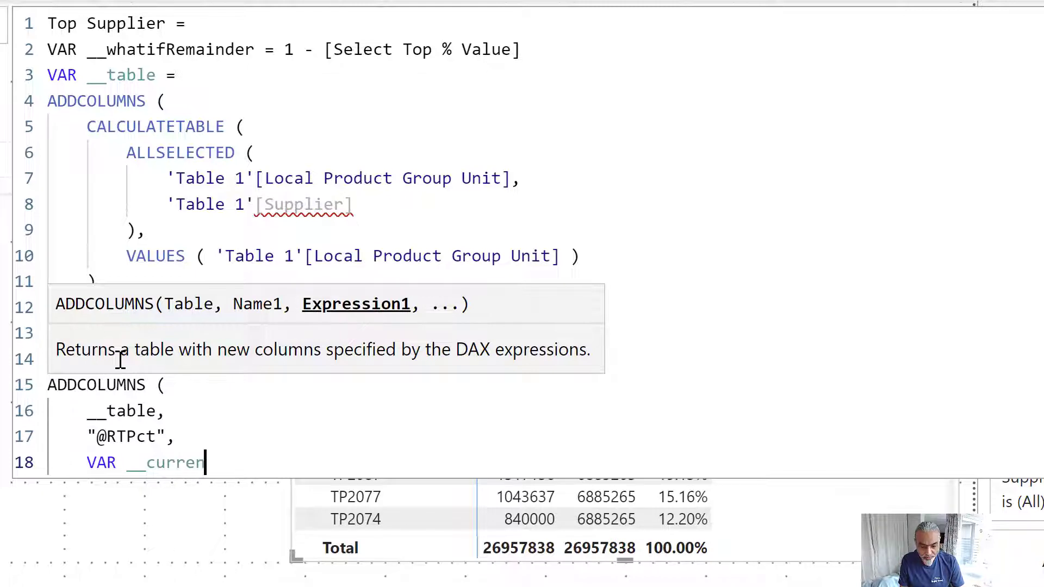
text(tRowPct )
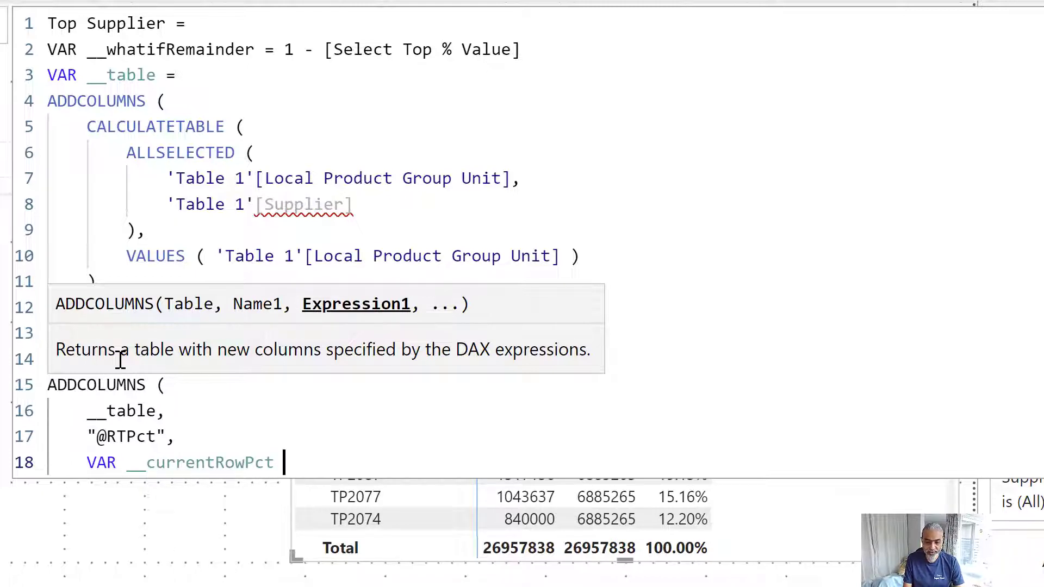
text(= [@pct])
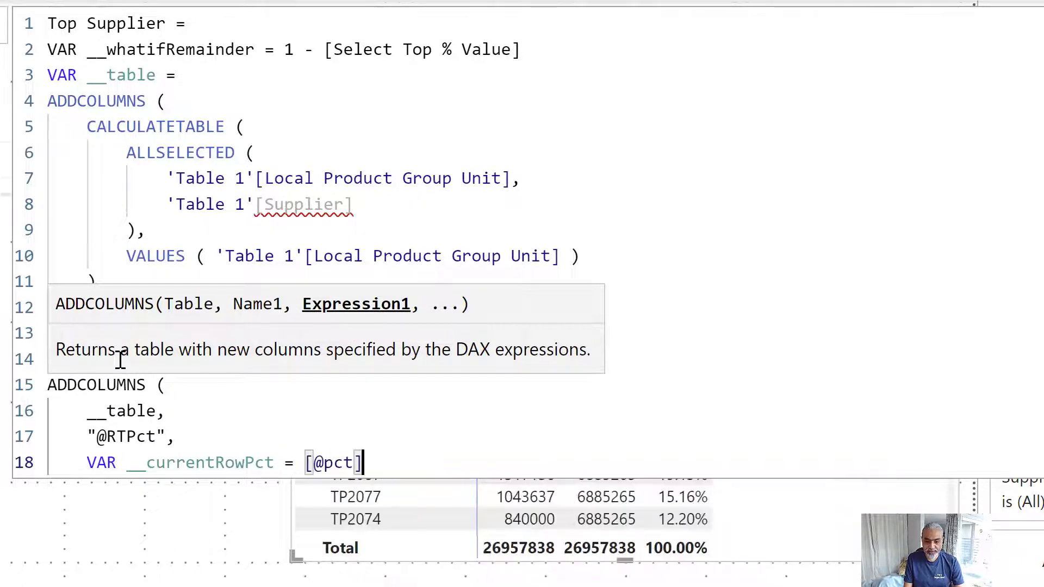
key(Return)
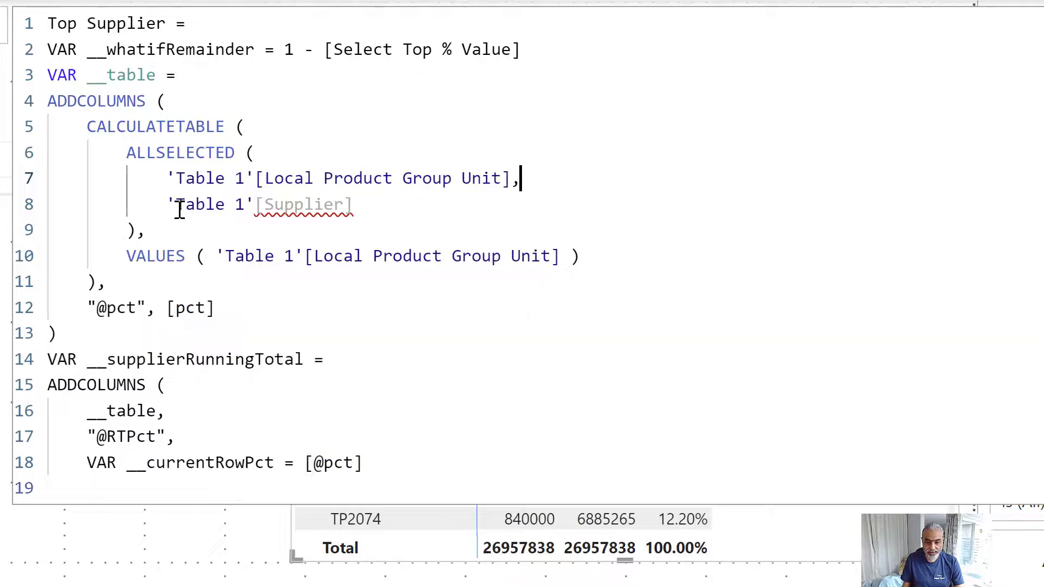
click(96, 308)
shift+click(148, 308)
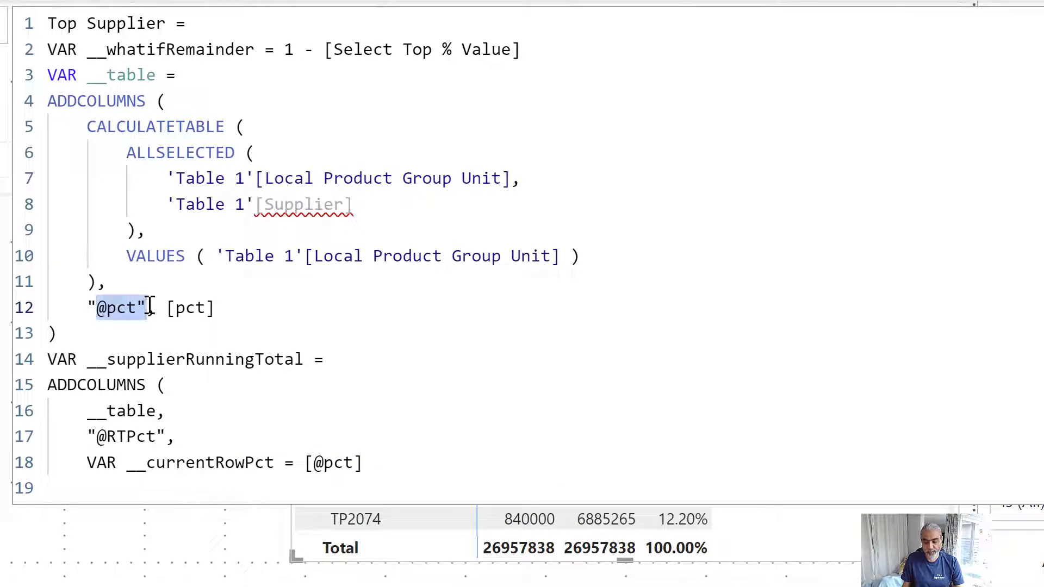
click(378, 463)
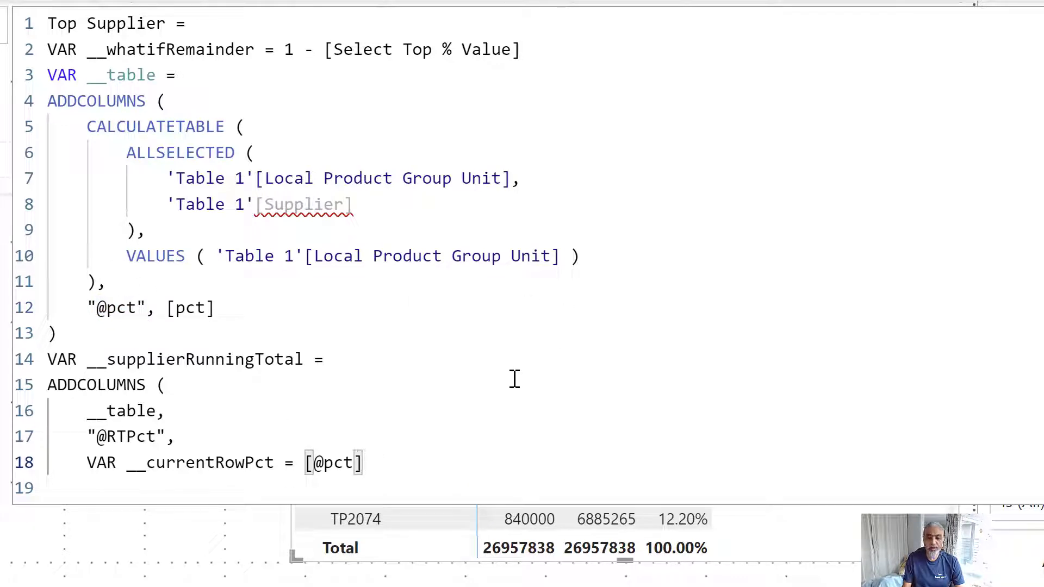
Step: Define VAR __currentRowProductGroup = [Local Product Group Unit] on the next line
key(Return)
text(VAR __curr)
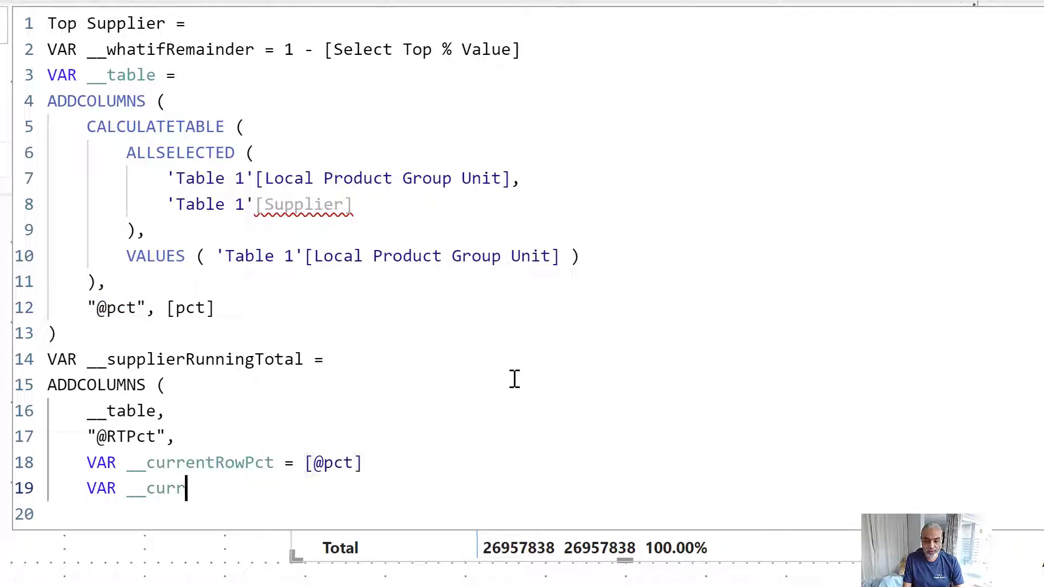
text(entRow)
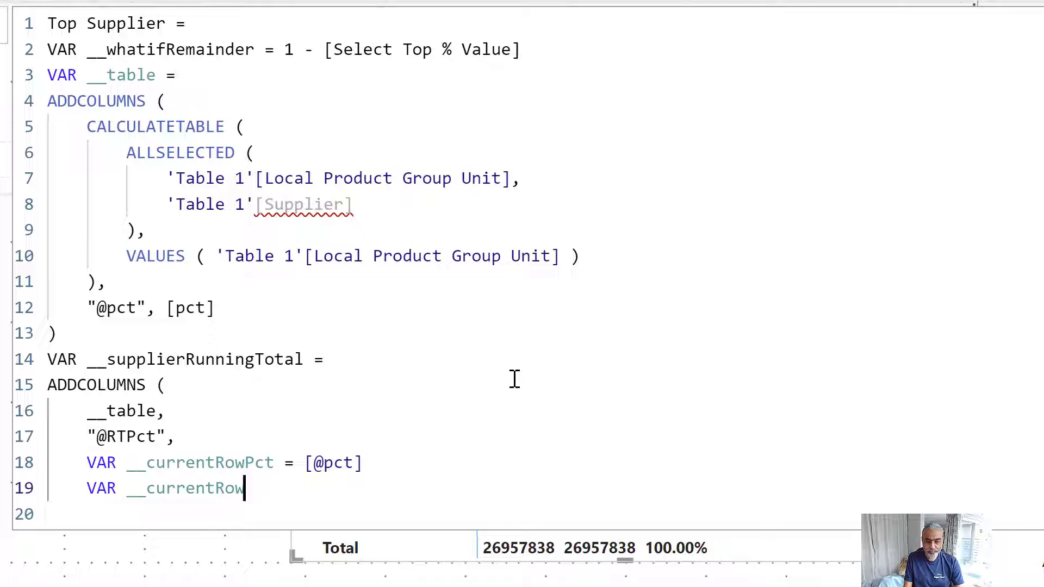
text(num)
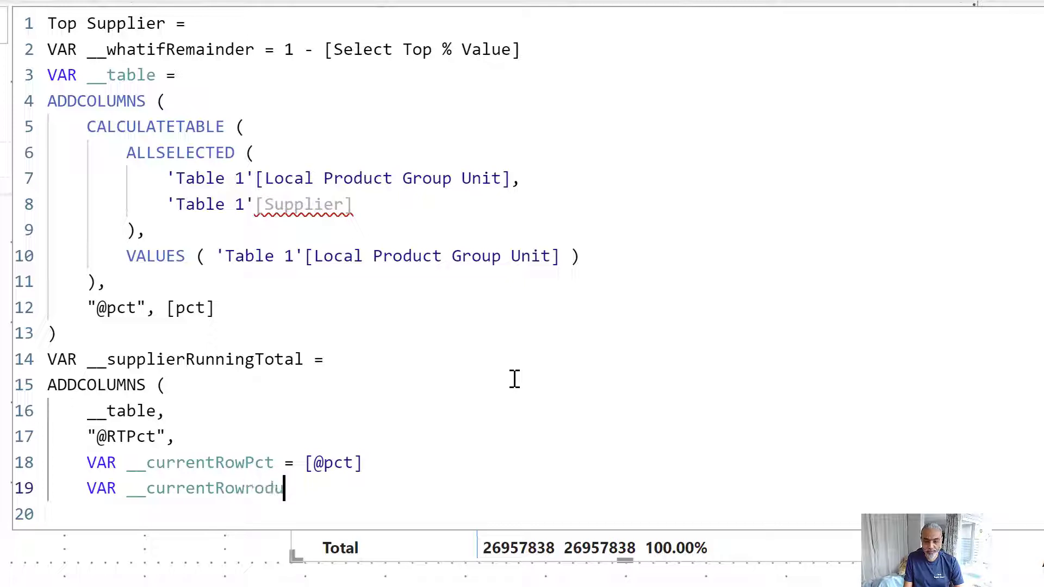
key(BackSpace)
key(BackSpace)
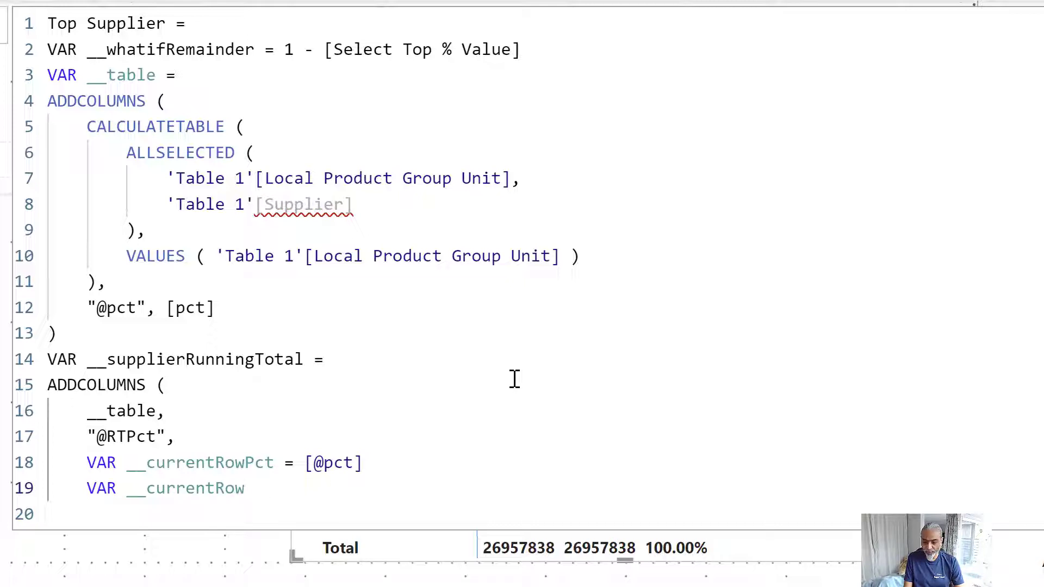
text(ProductGroup =)
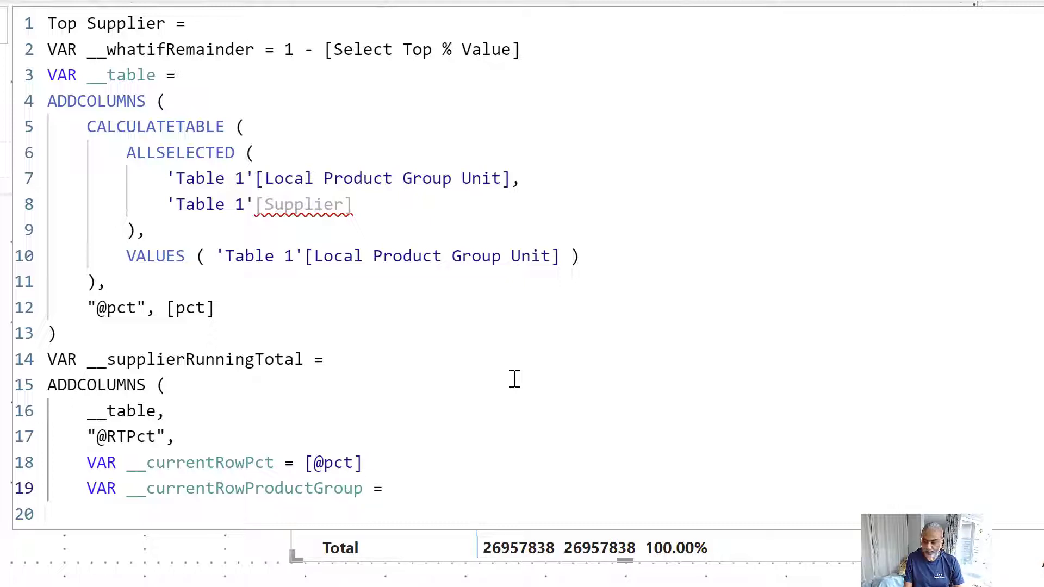
text([Local)
key(Tab)
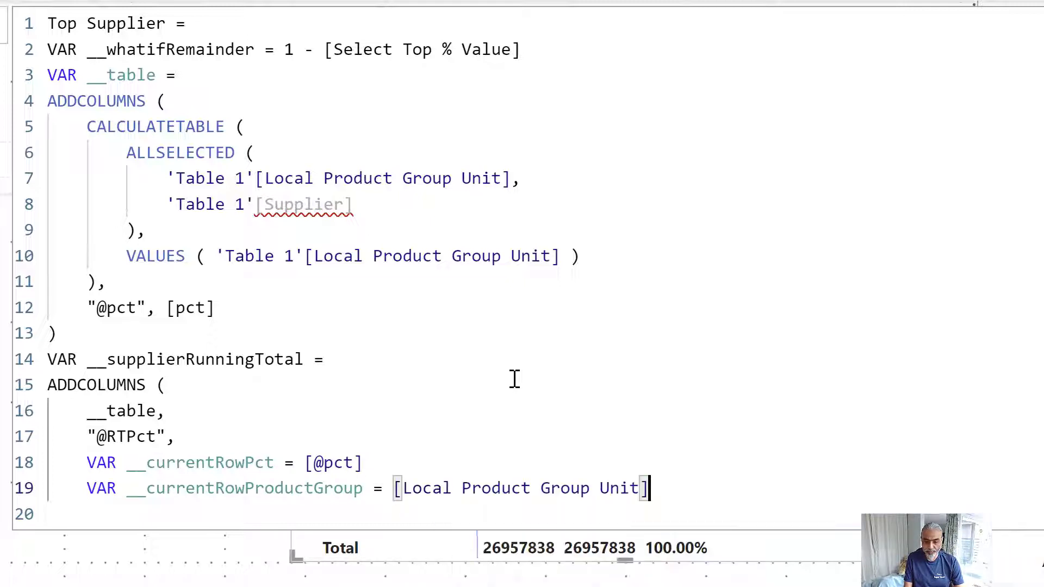
key(Return)
drag(249, 178, 363, 179)
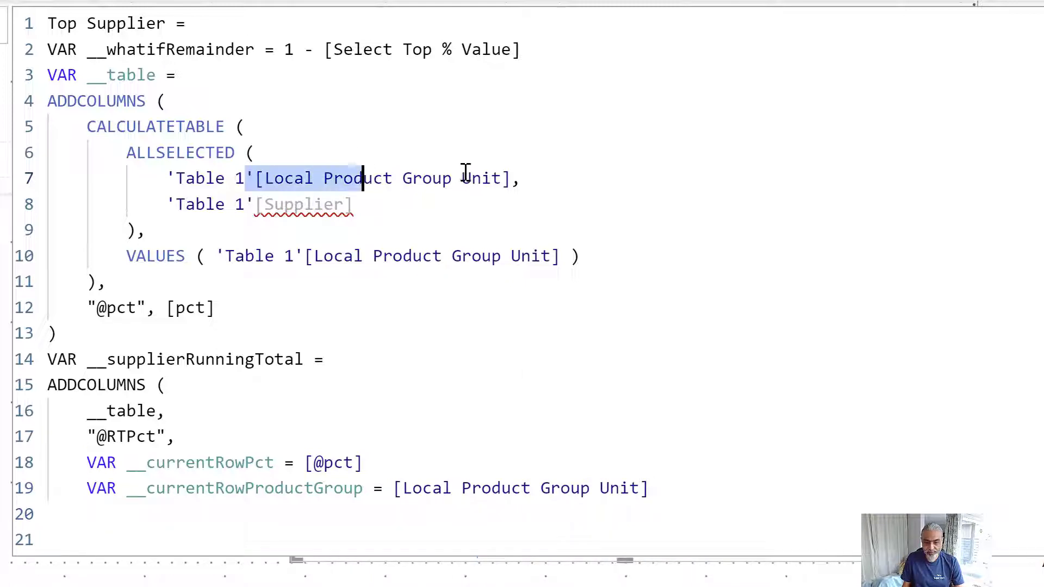
drag(466, 173, 522, 175)
click(150, 526)
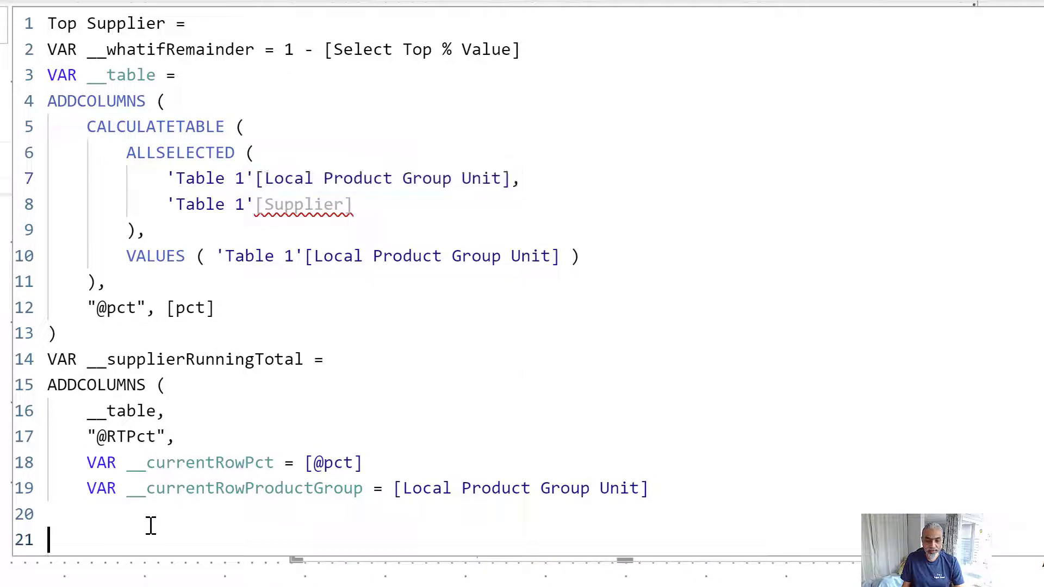
click(178, 513)
Step: Return a SUMX over FILTER of __table
text(RET)
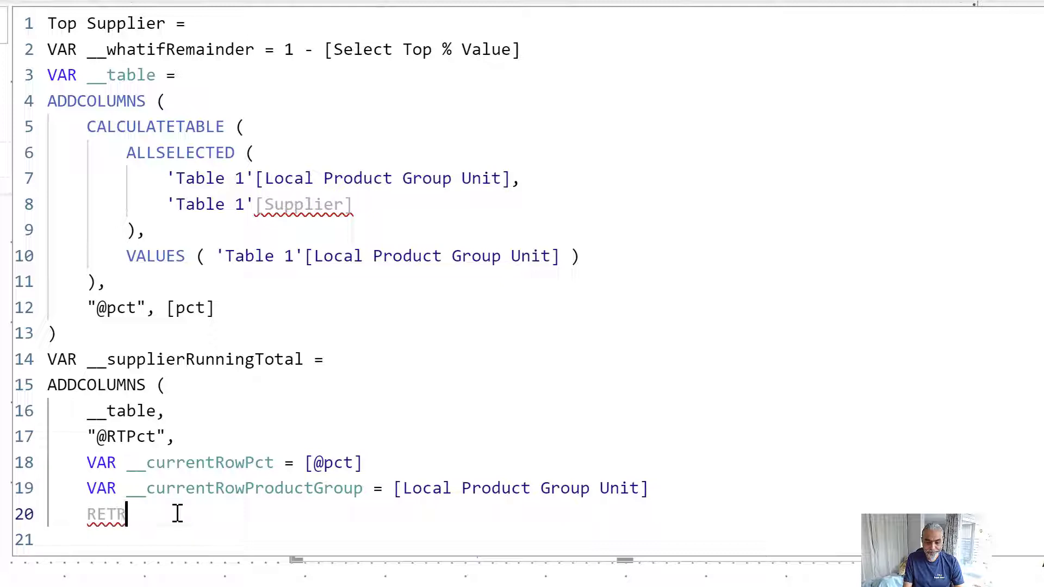
text(URN)
key(Return)
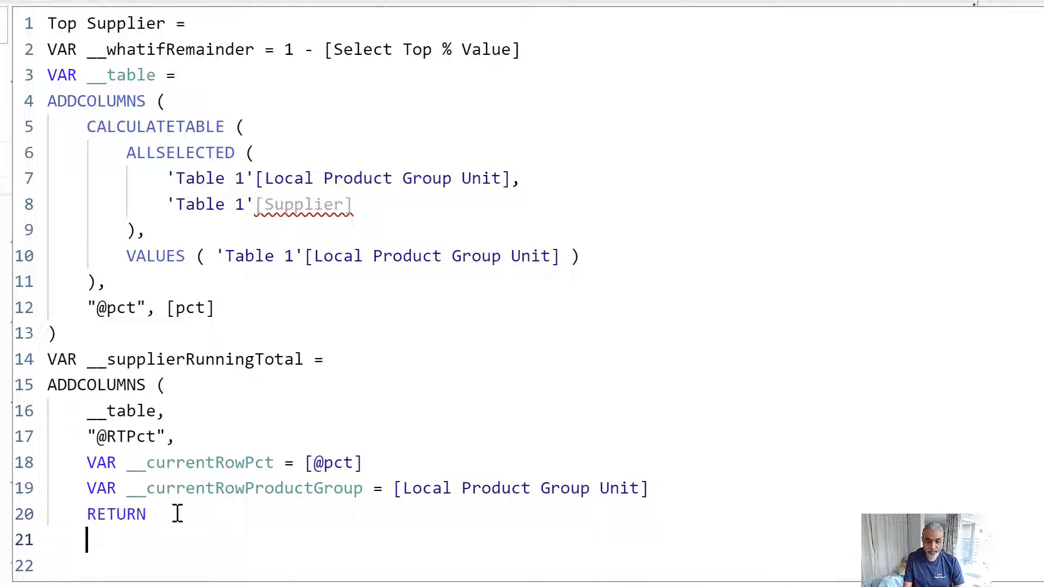
text(SUMX ()
key(shift+Return)
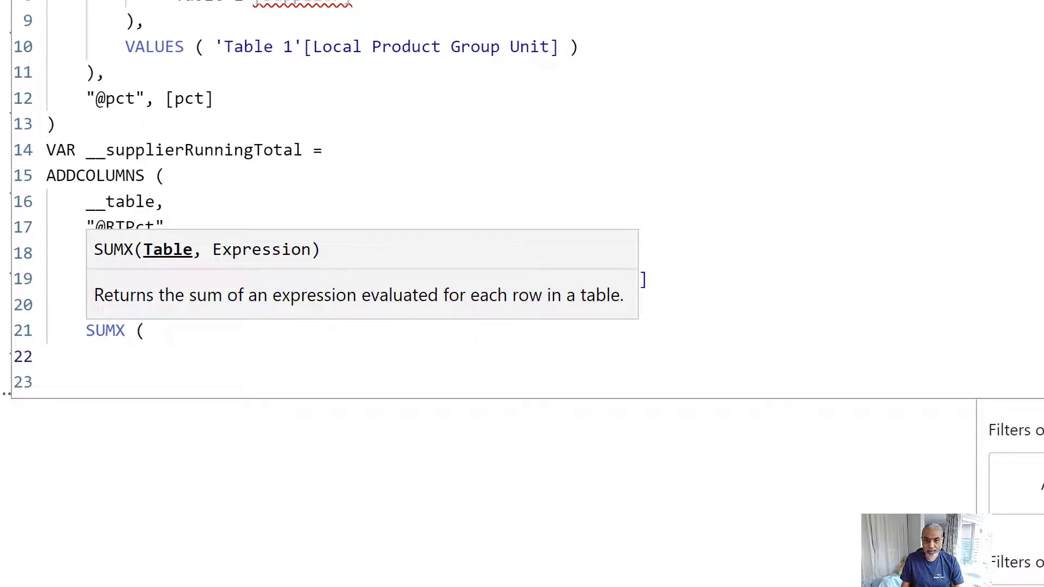
text(FILTER ()
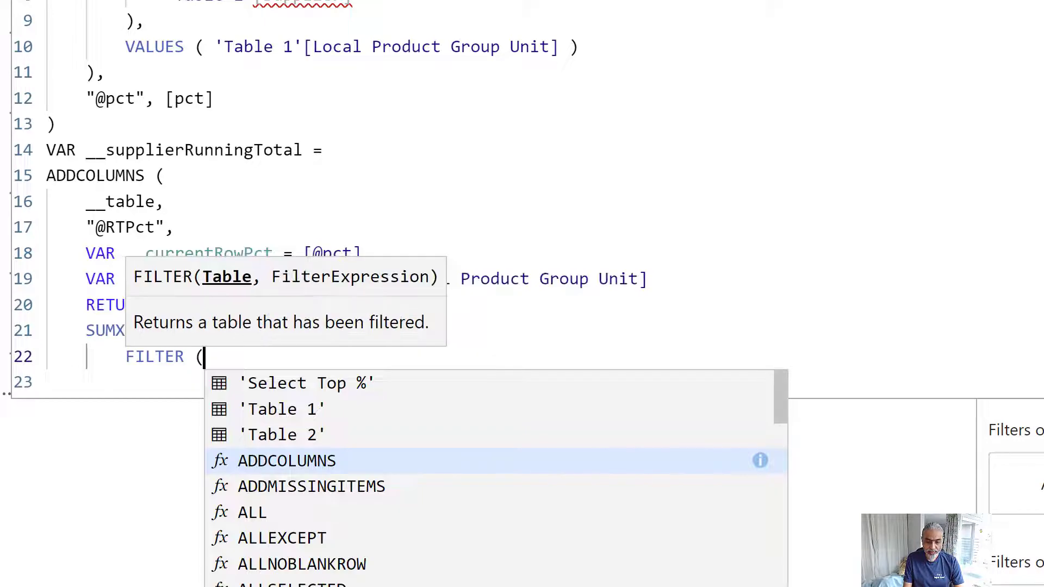
key(shift+Return)
text(__table,)
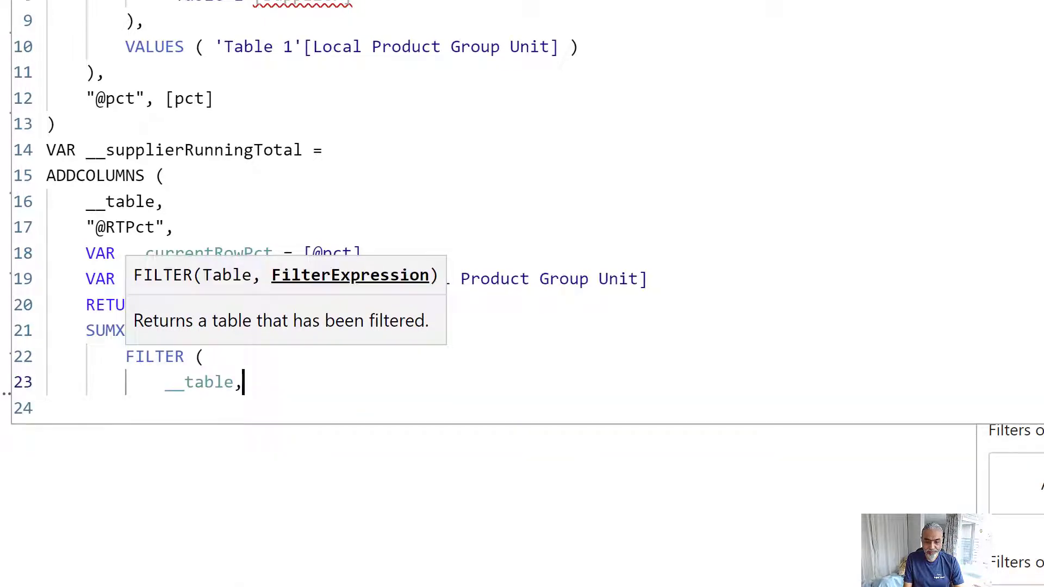
key(shift+Return)
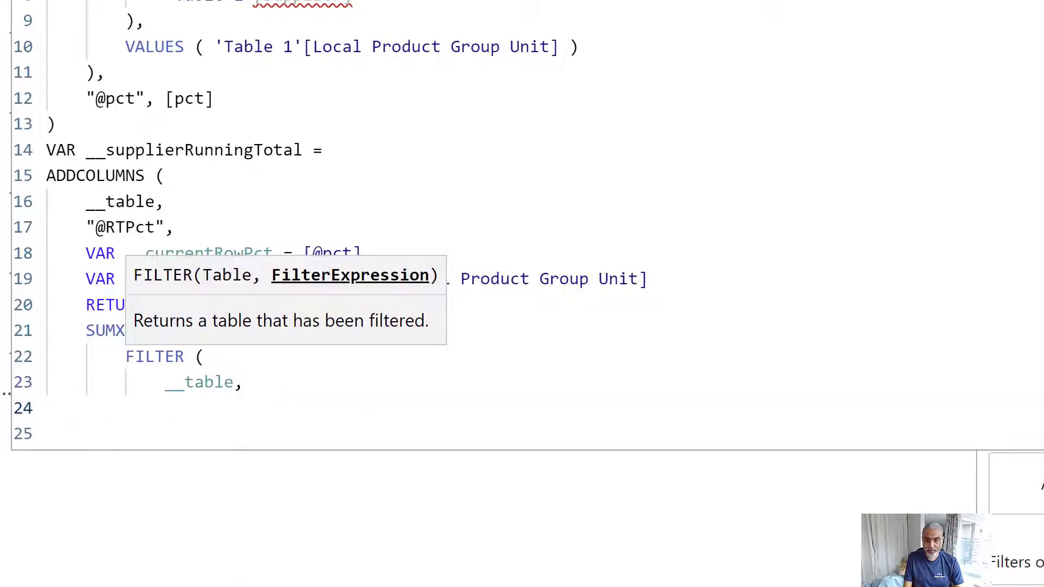
Step: Add the filter condition [Local Product Group Unit] = __currentRowProductGroup &&
text([Loc)
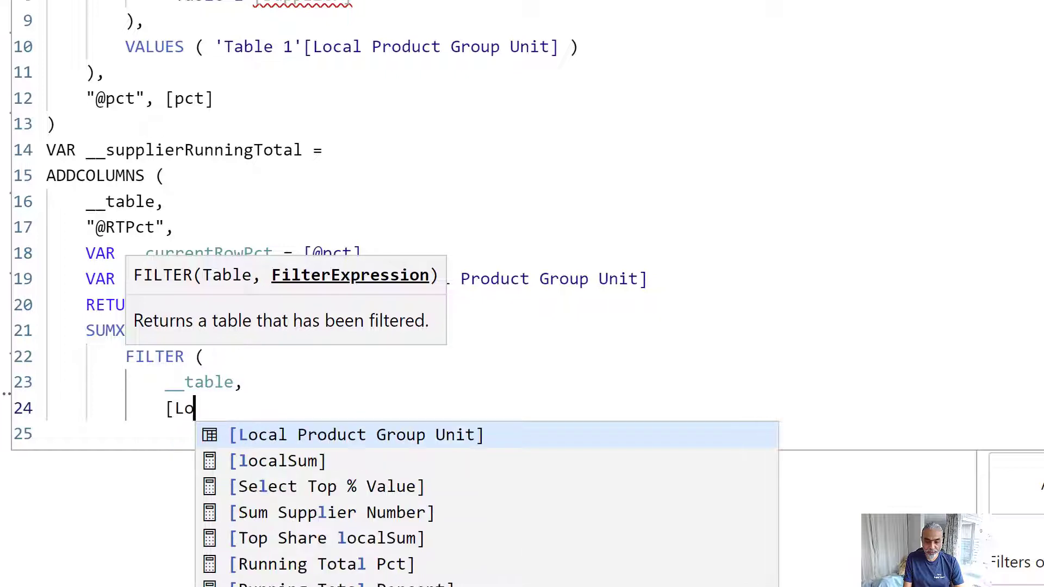
key(Down)
key(Tab)
key(ctrl+shift+Left)
key(ctrl+shift+Left)
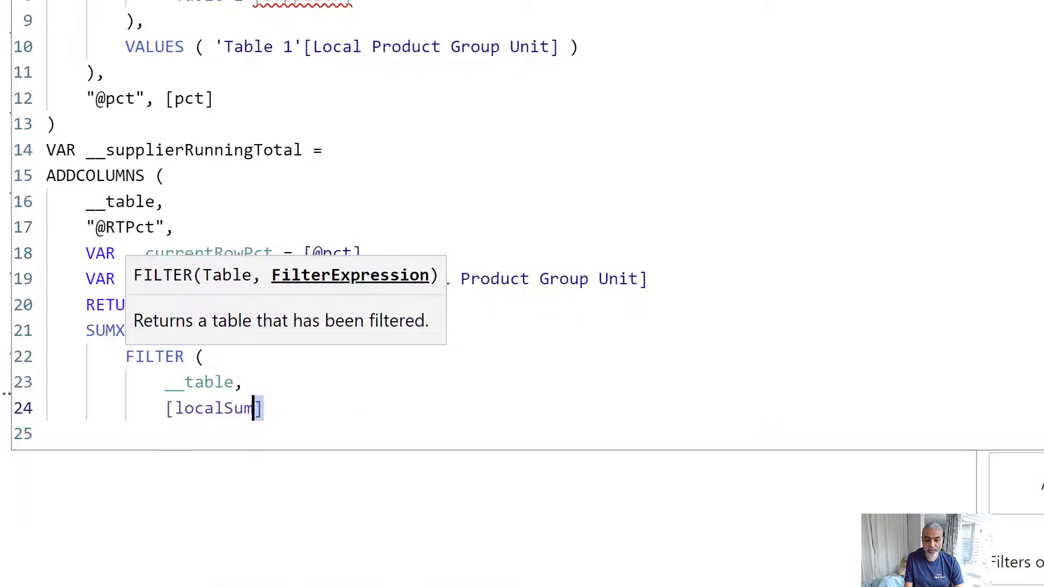
text(Local)
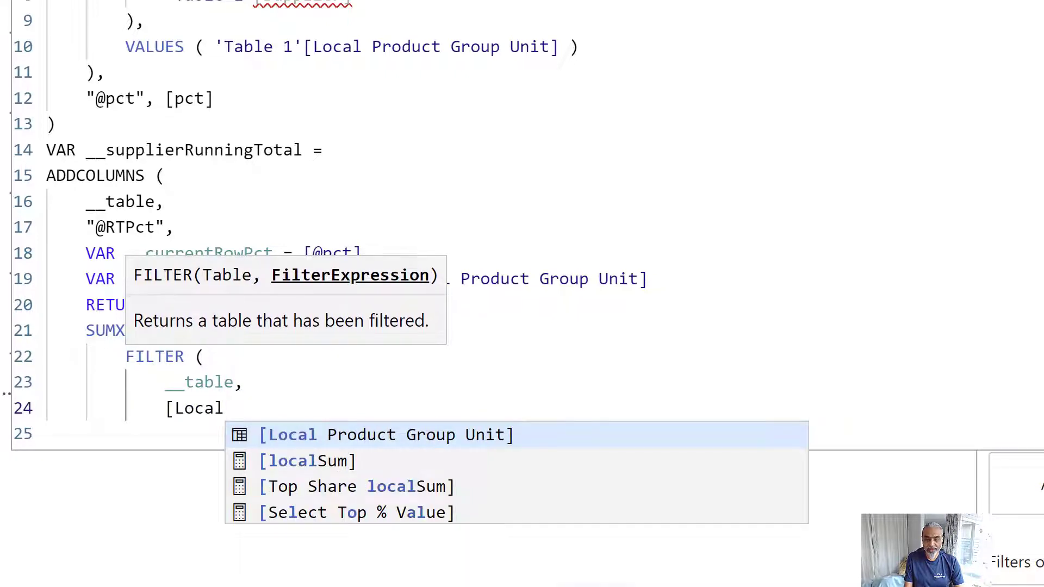
key(Tab)
text(= )
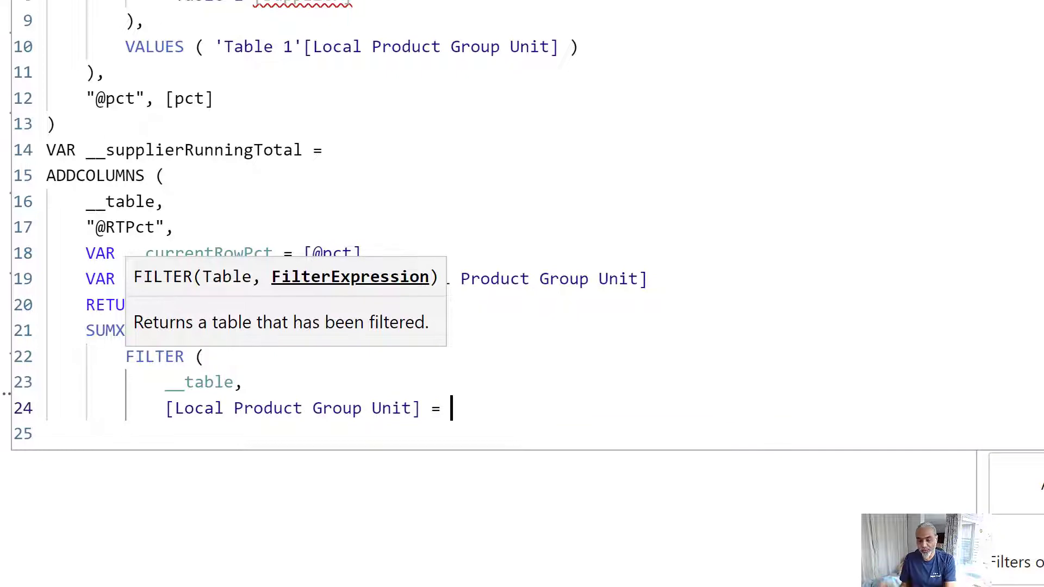
text(--)
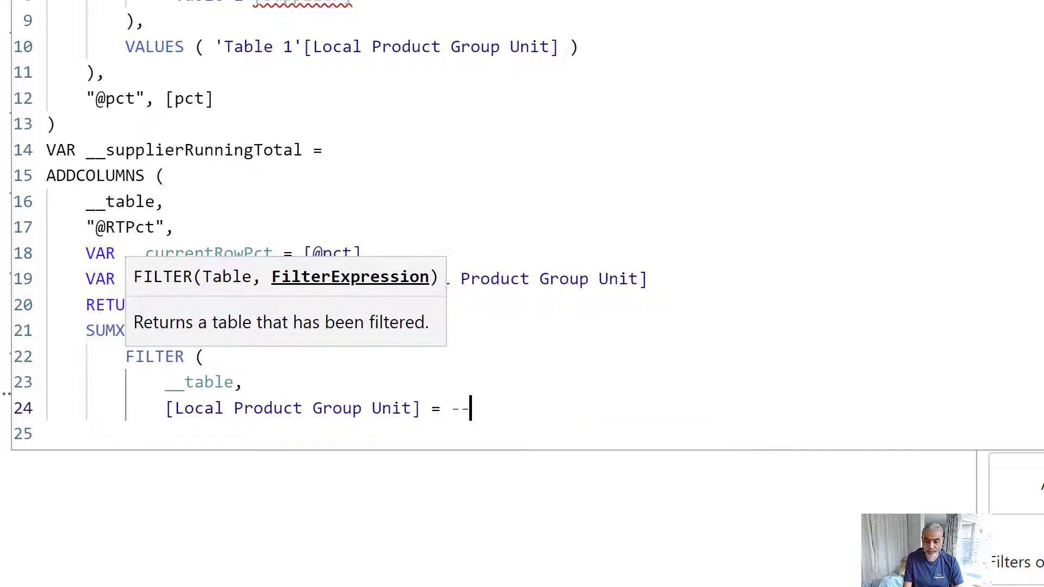
key(BackSpace)
text(__loc)
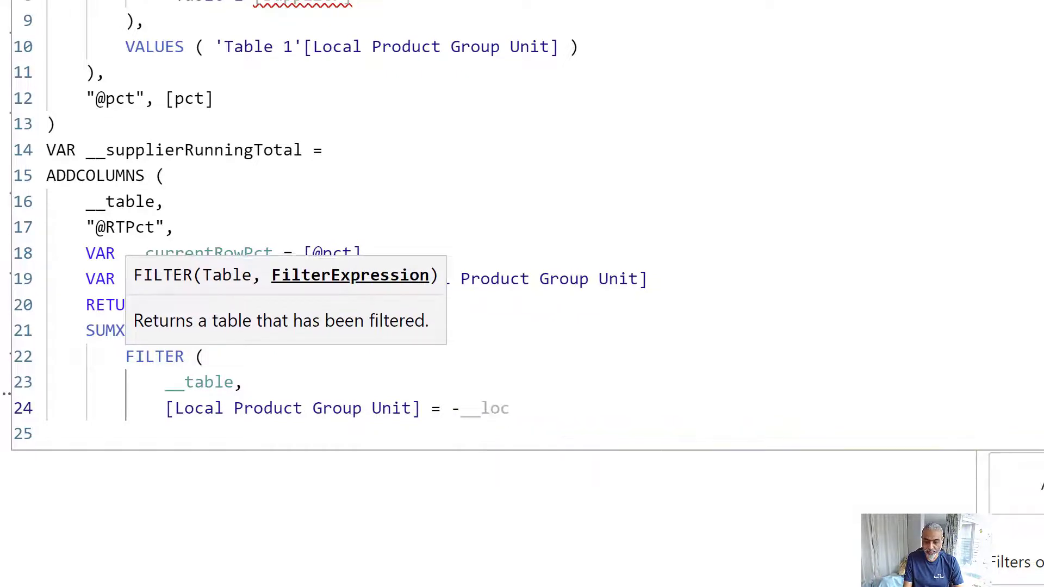
key(BackSpace)
key(BackSpace)
key(BackSpace)
key(BackSpace)
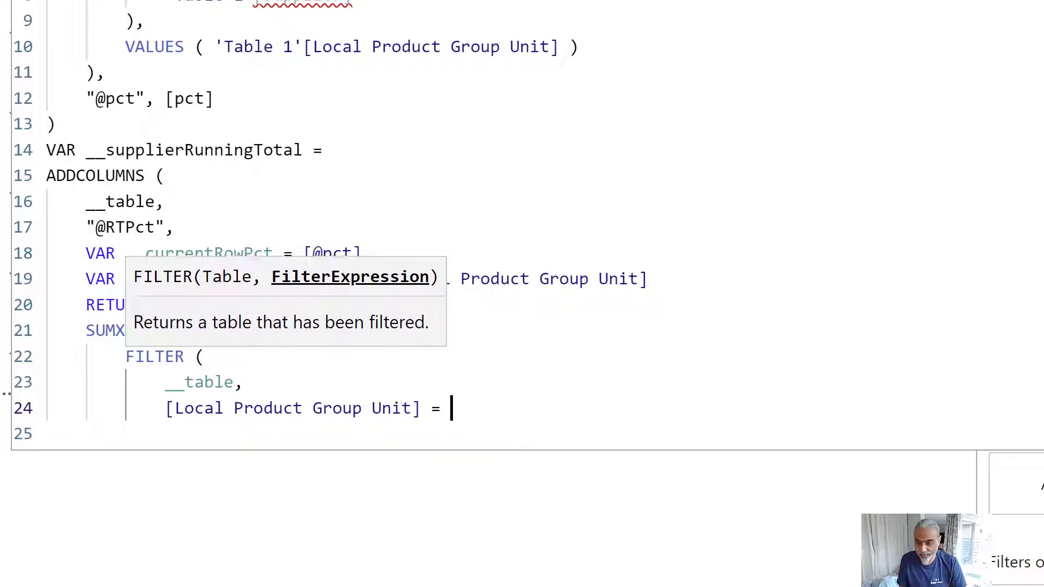
text(__c)
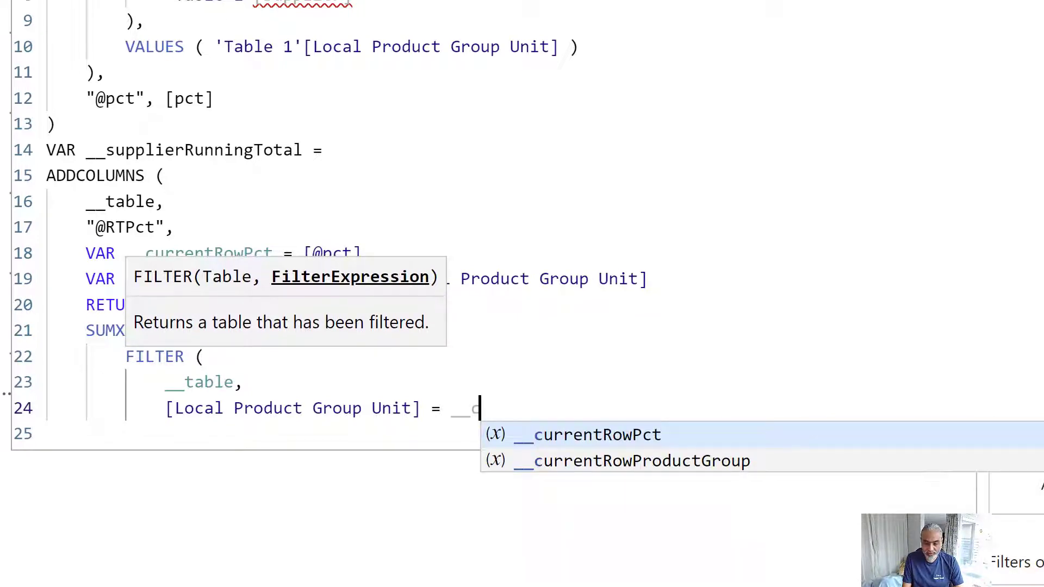
key(Down)
key(Tab)
text(&&)
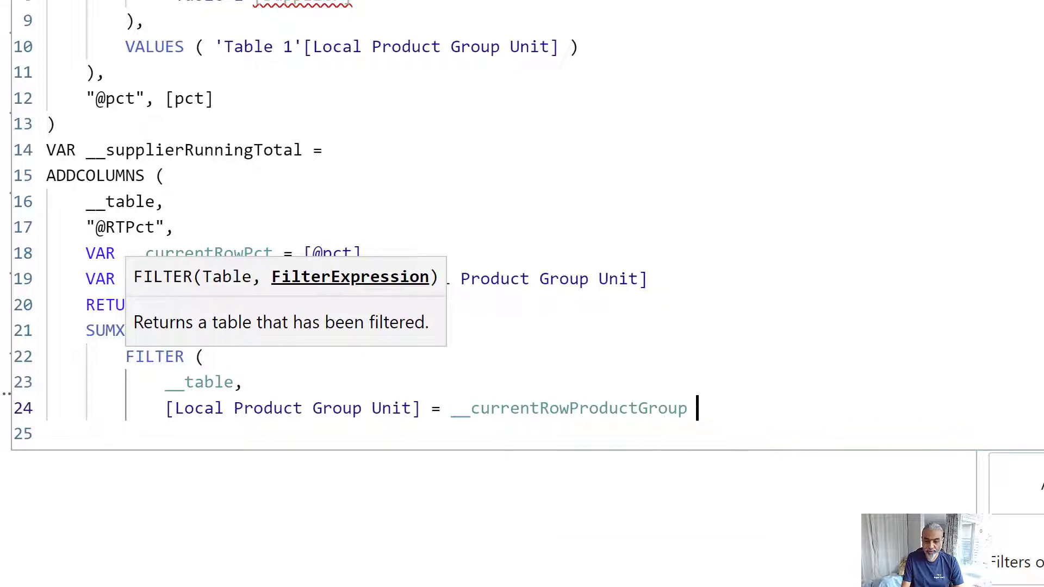
key(Return)
text([@P)
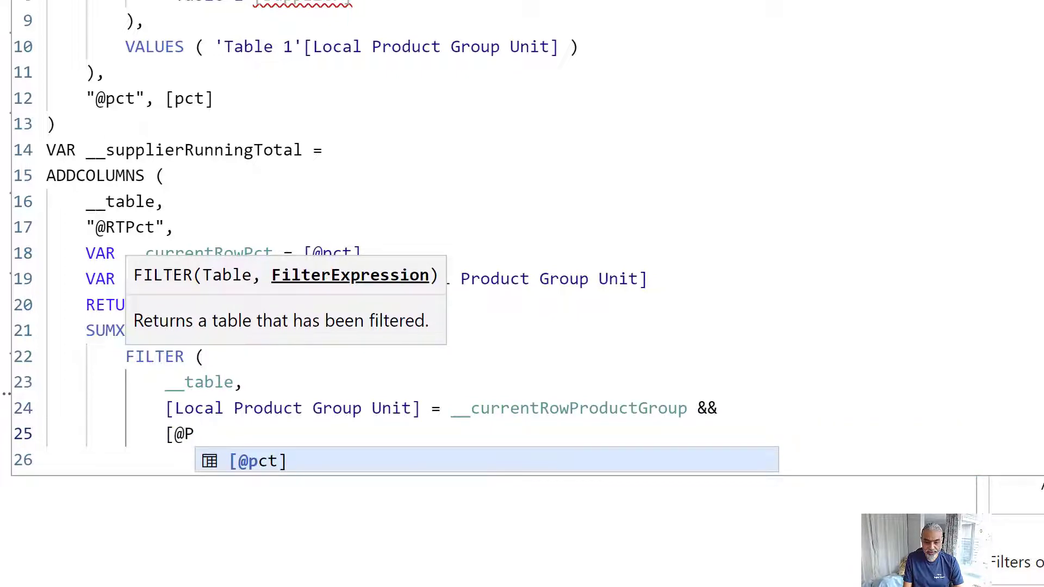
key(Tab)
text(<= [)
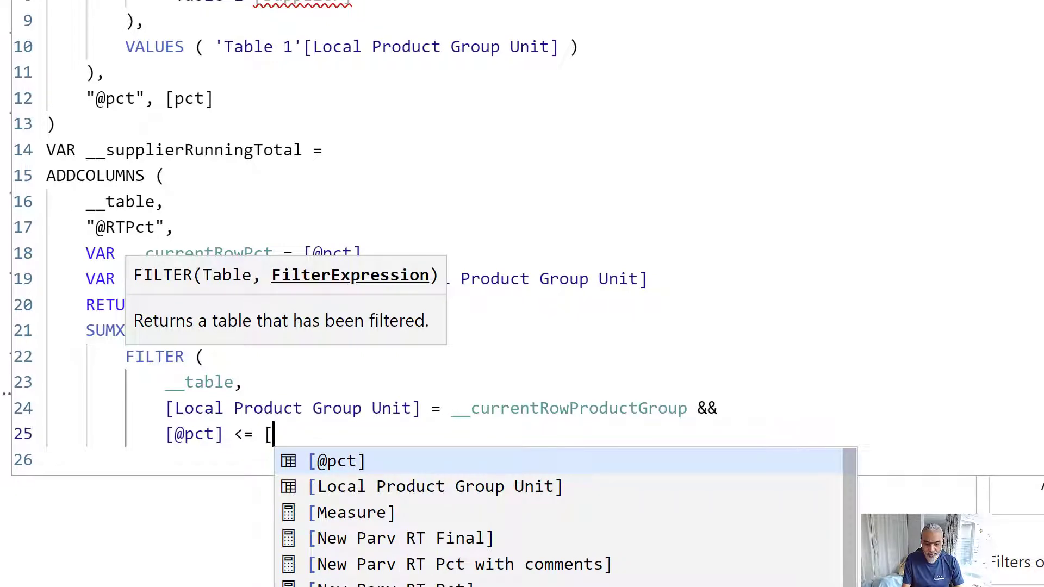
key(BackSpace)
text(__c)
key(Tab)
key(Return)
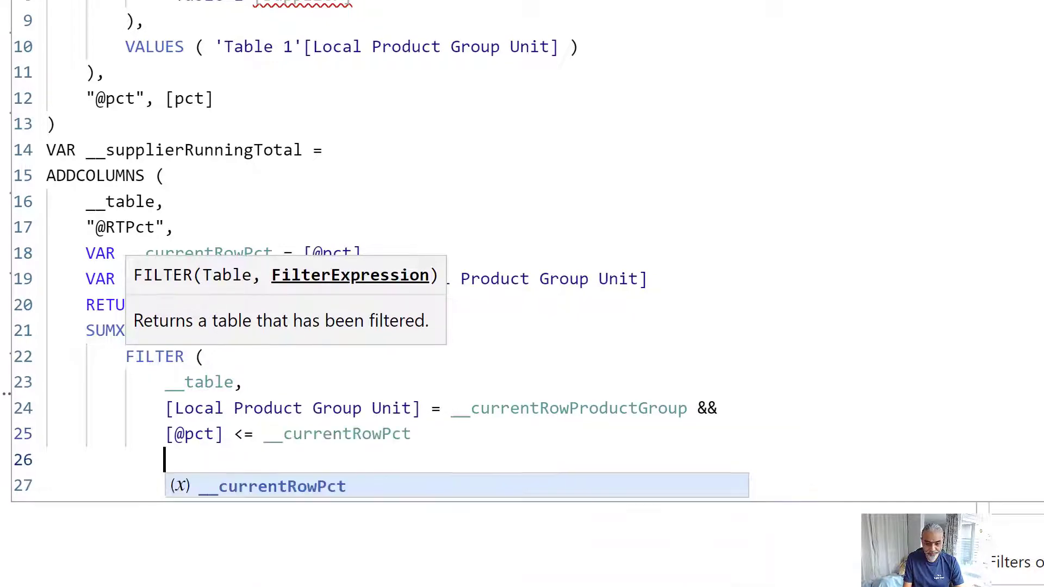
text())
key(Return)
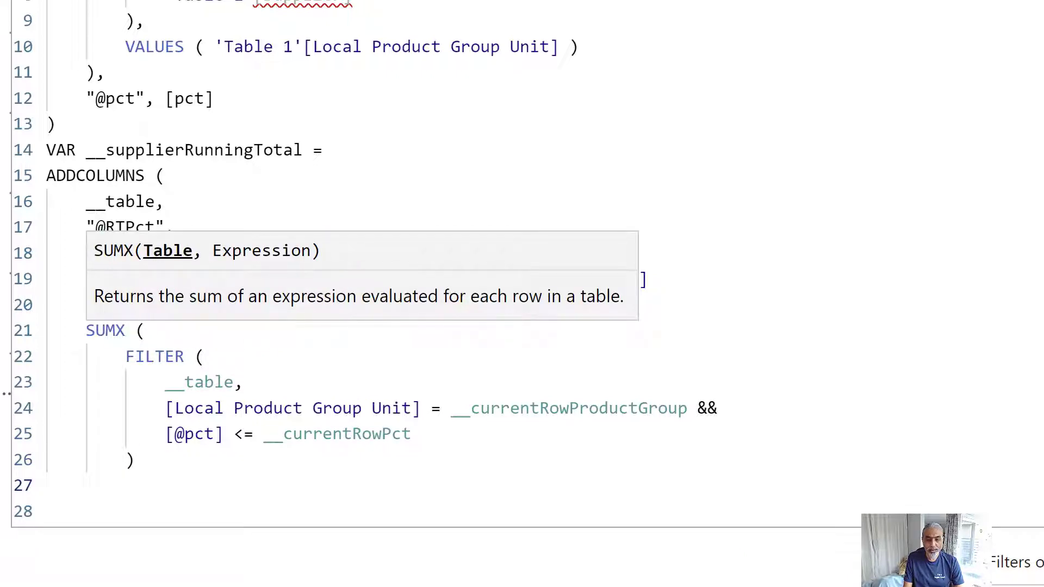
key(BackSpace)
text(,)
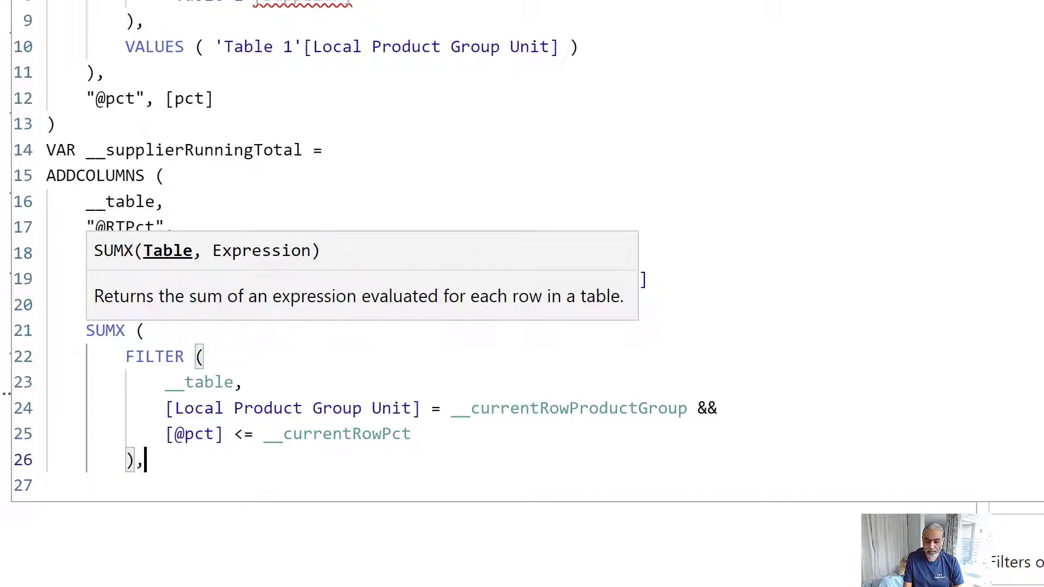
key(Return)
text([@pct])
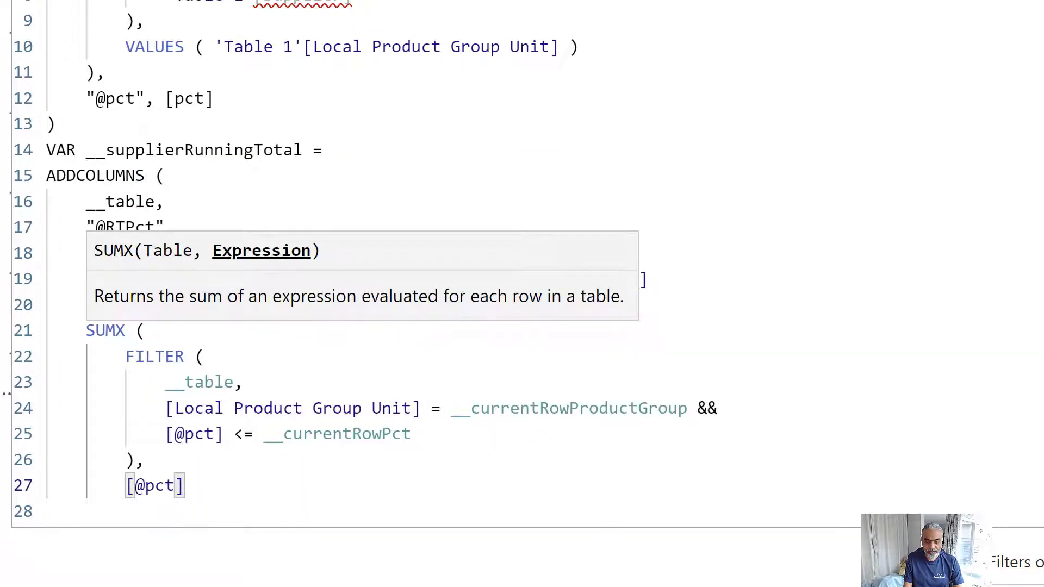
key(Return)
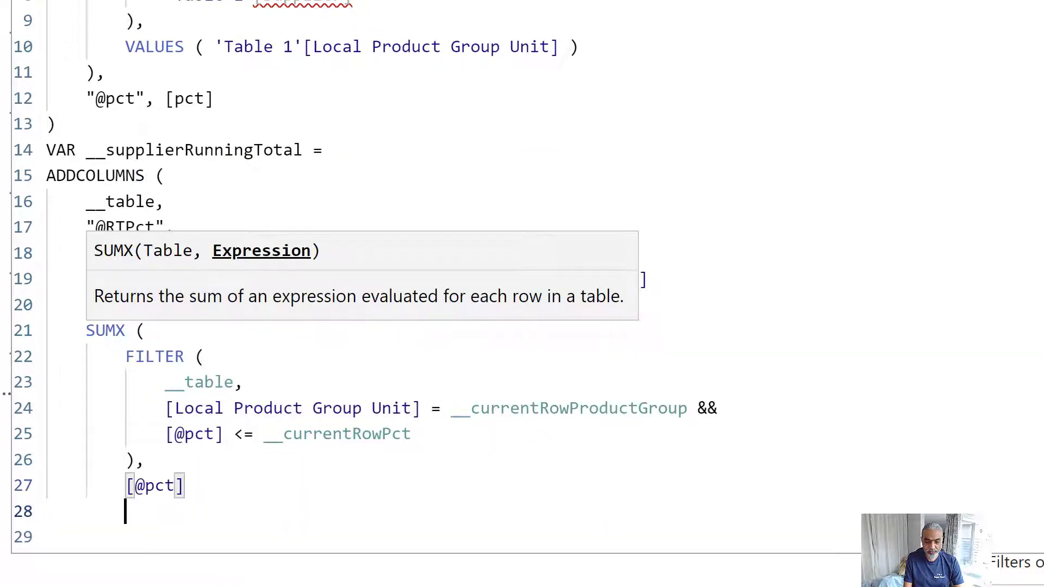
key(BackSpace)
text())
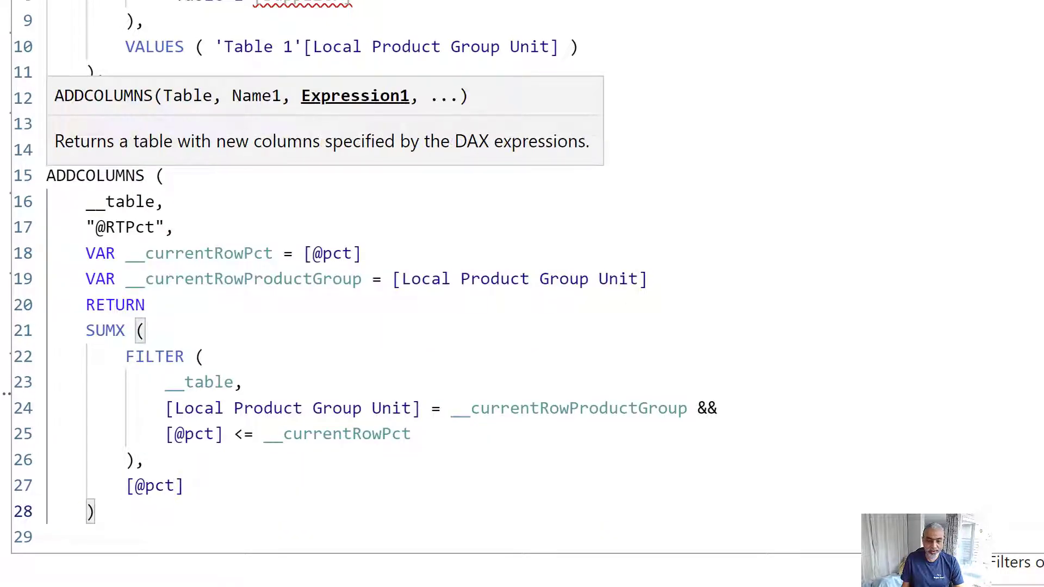
Step: Close the ADDCOLUMNS running-total table with ')' after the SUMX block
drag(441, 407, 697, 408)
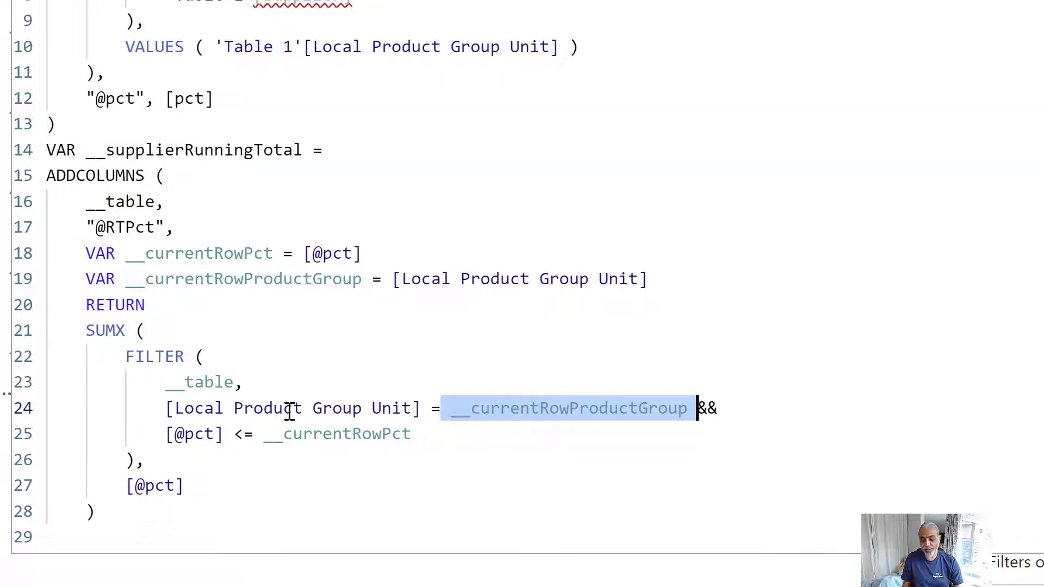
click(114, 441)
drag(126, 442, 450, 426)
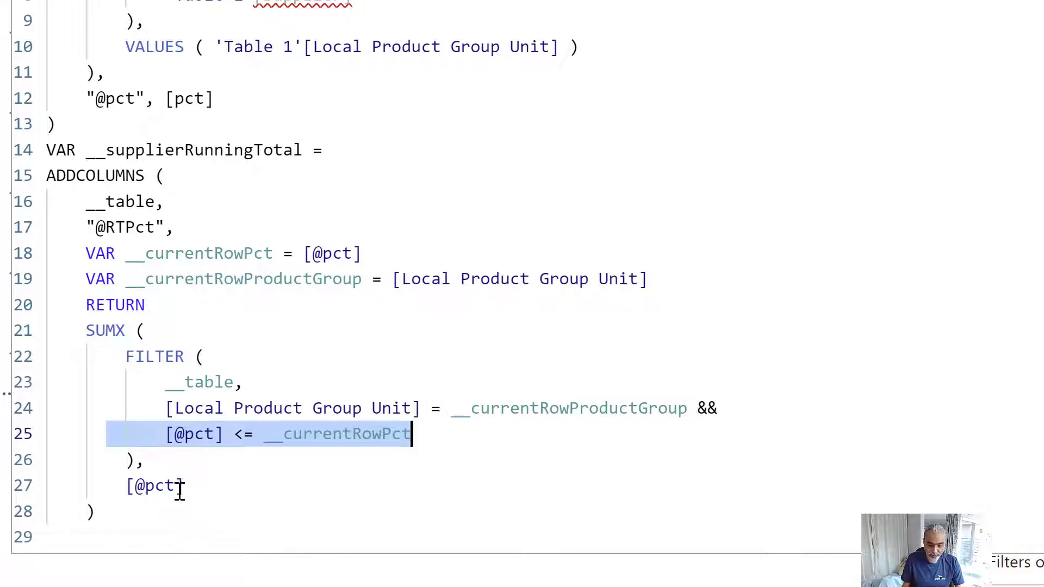
click(180, 515)
key(Return)
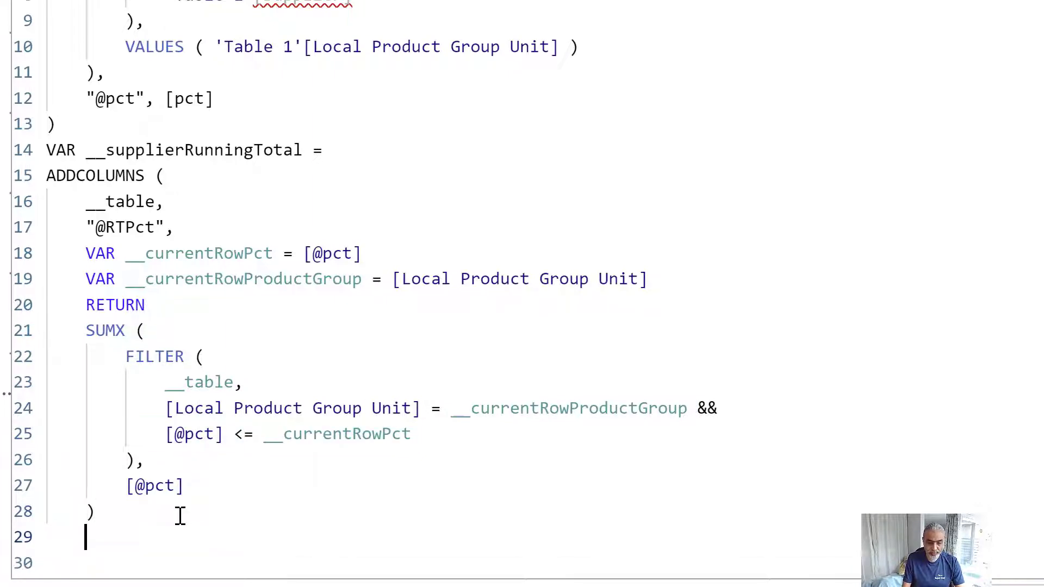
text())
Step: Add VAR __filterSupplier = FILTER ( with __supplierRunningTotal as the table argument
click(106, 230)
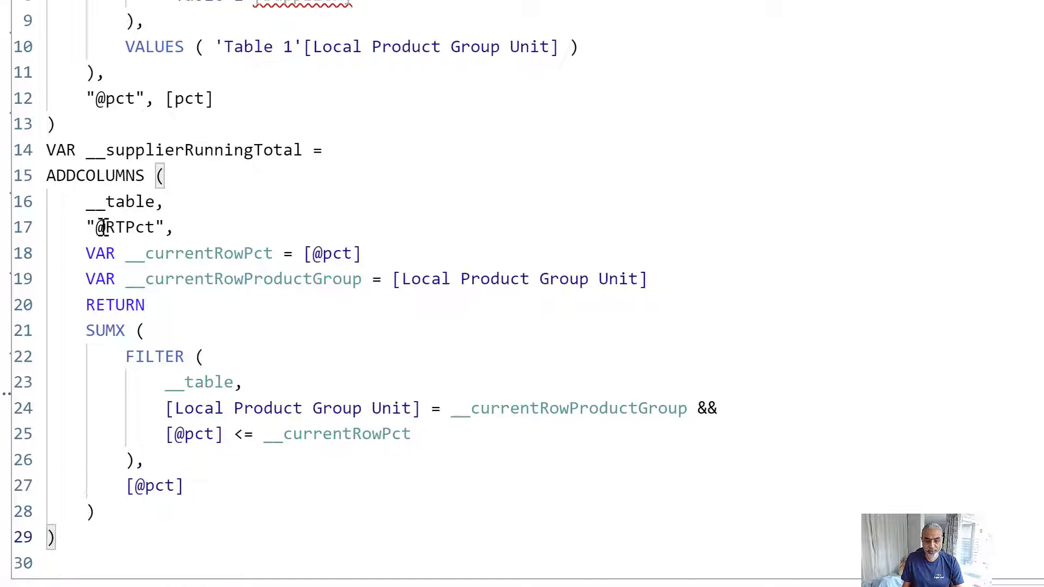
key(shift+Right)
key(shift+Right)
key(shift+Right)
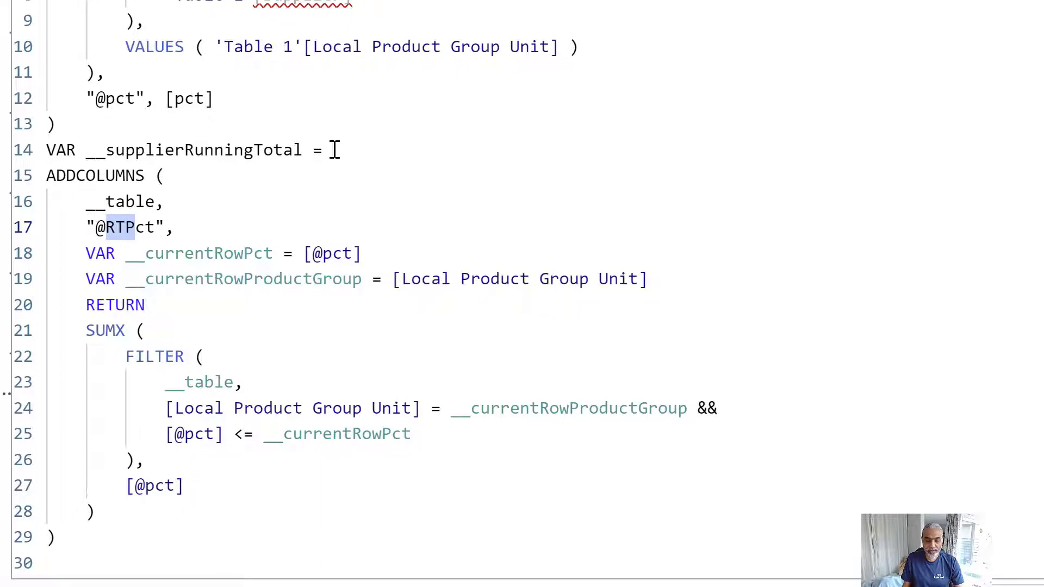
click(210, 546)
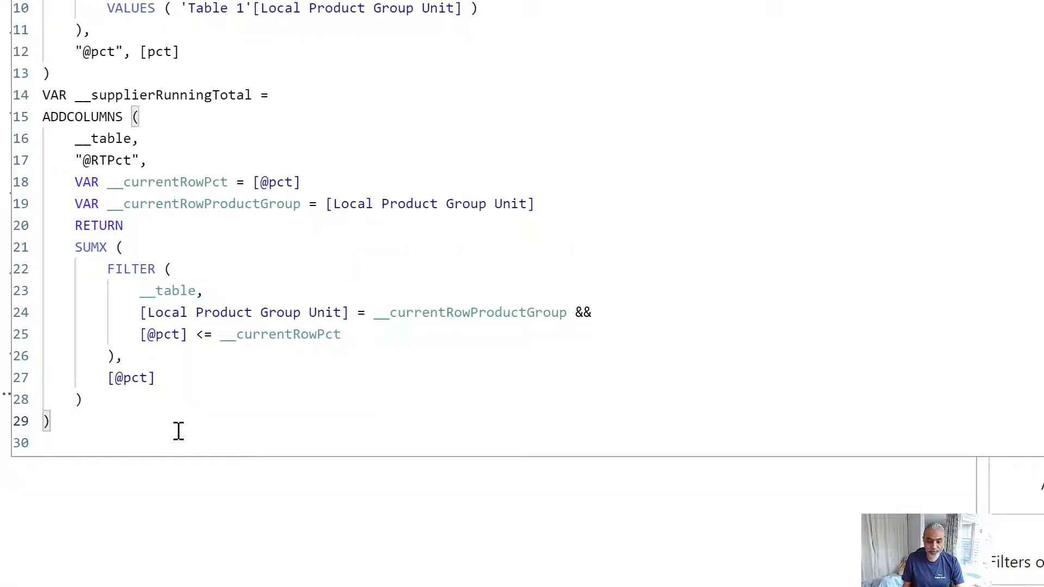
key(Return)
text(VA)
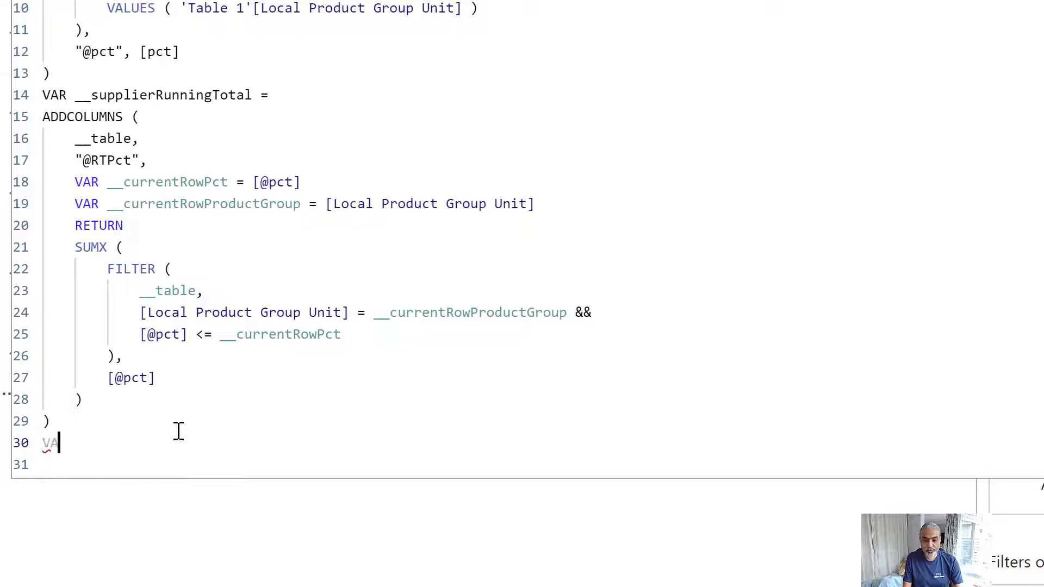
text(R __filterS)
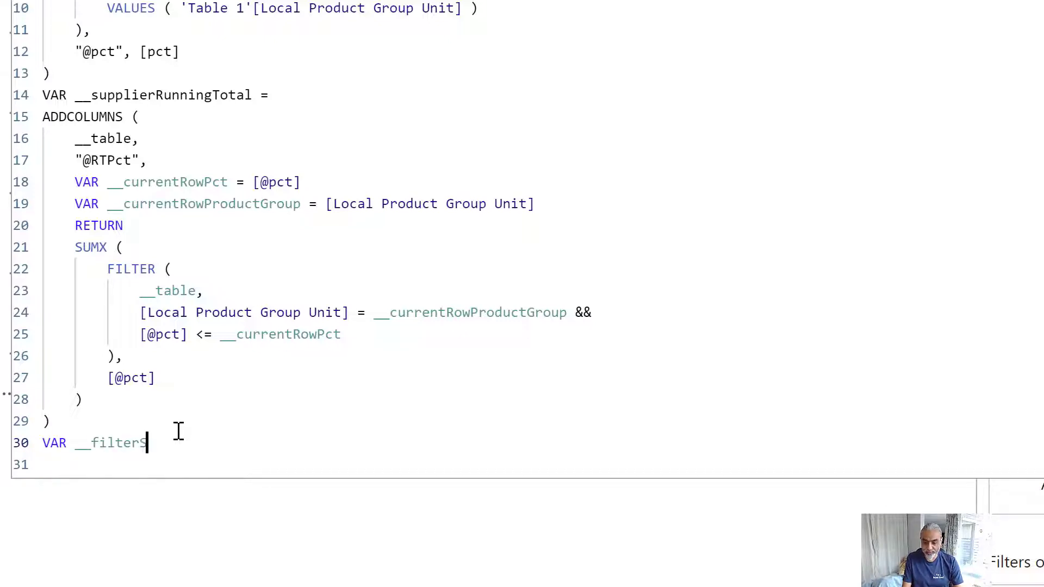
text(upplie)
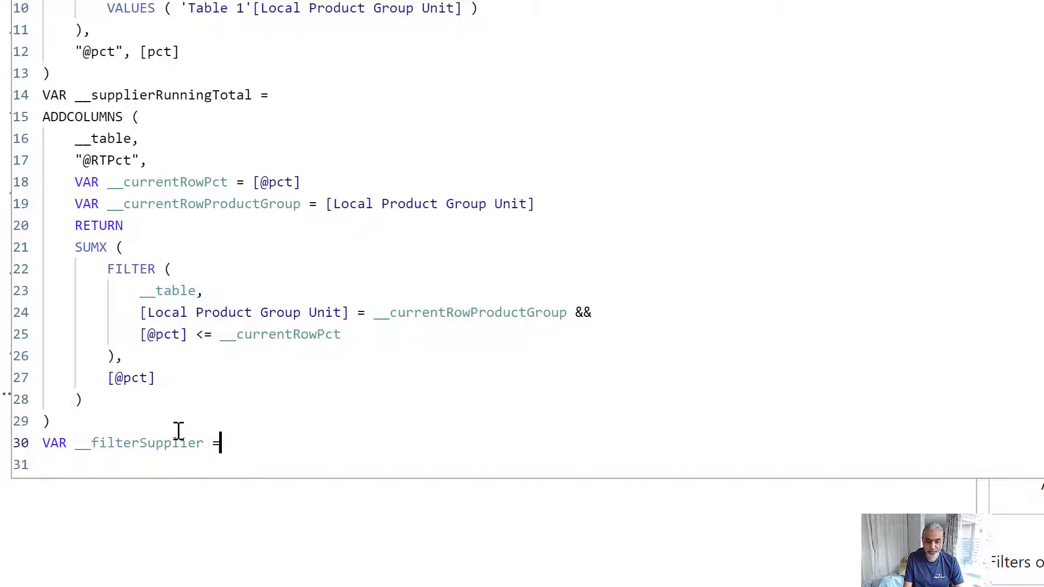
text(r =)
key(Return)
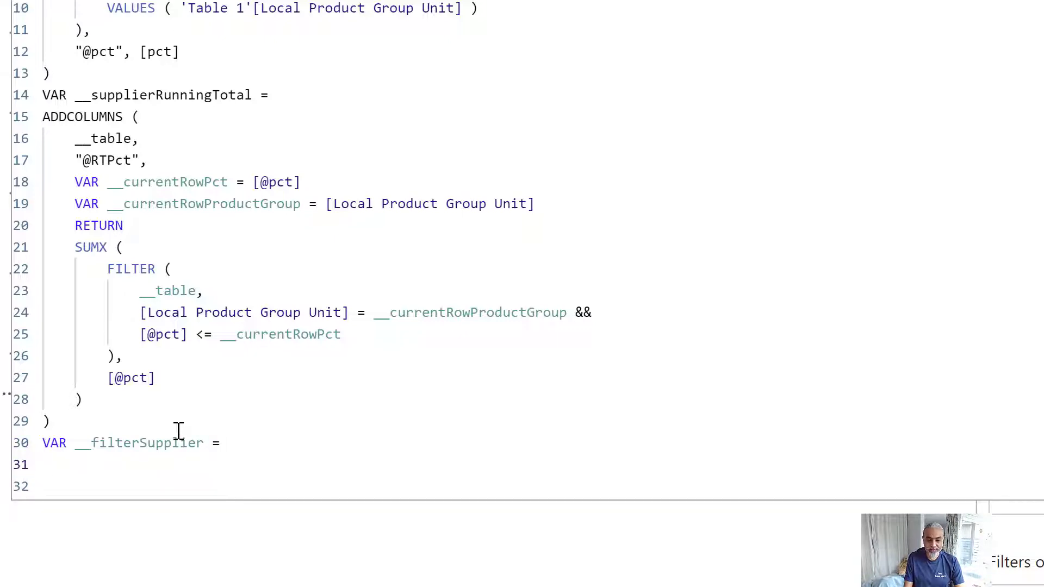
text(FILTER ()
key(Return)
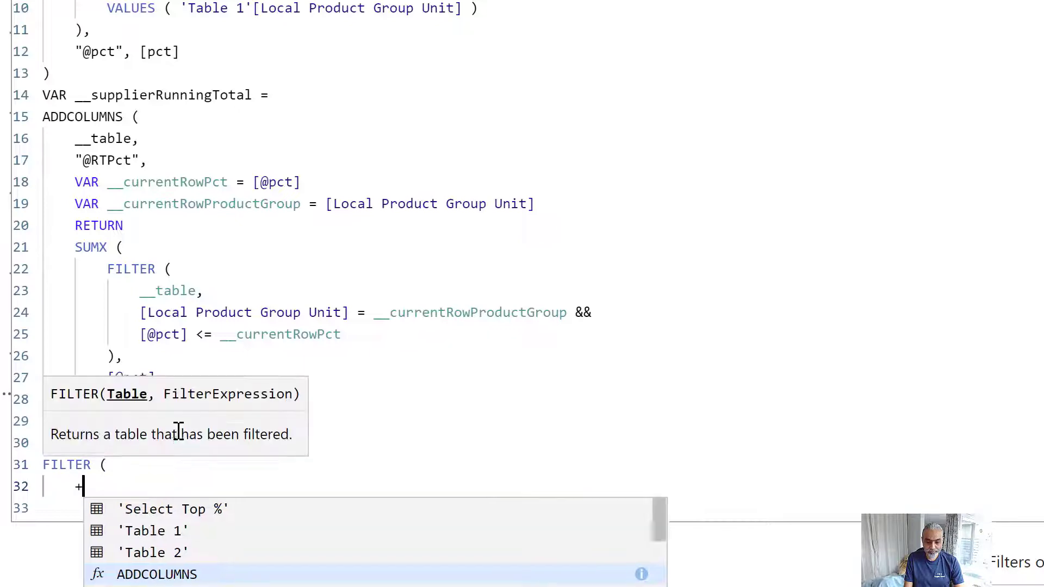
key(Escape)
text(++)
key(BackSpace)
key(BackSpace)
text(+)
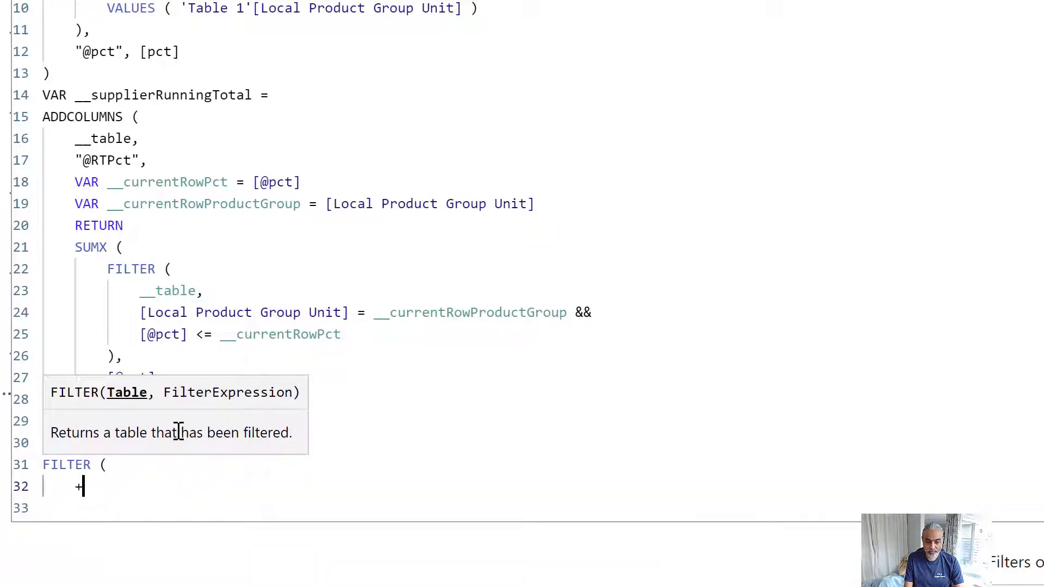
key(BackSpace)
text(__)
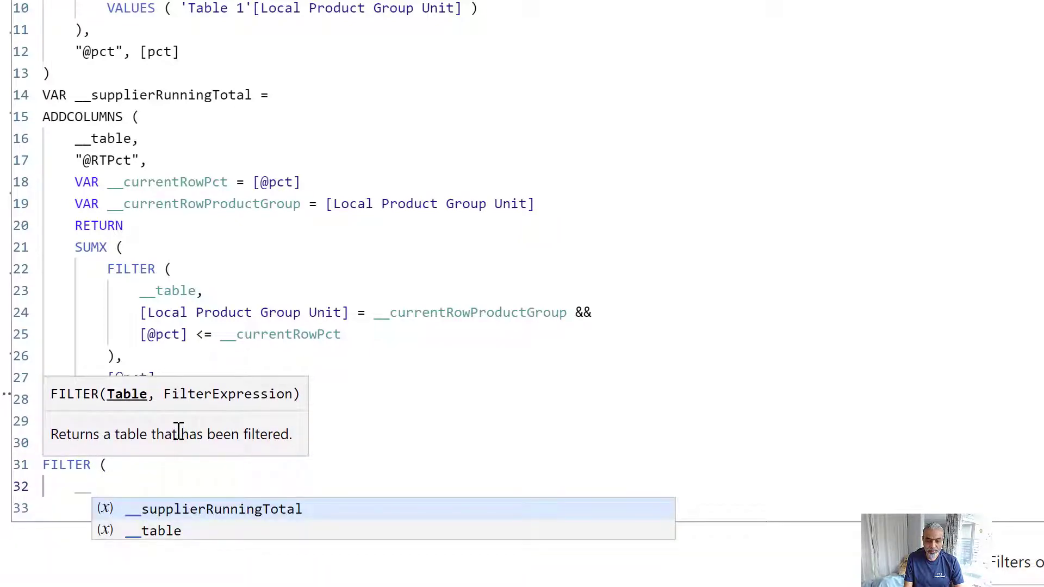
text(supplierRunningTotal,)
key(Return)
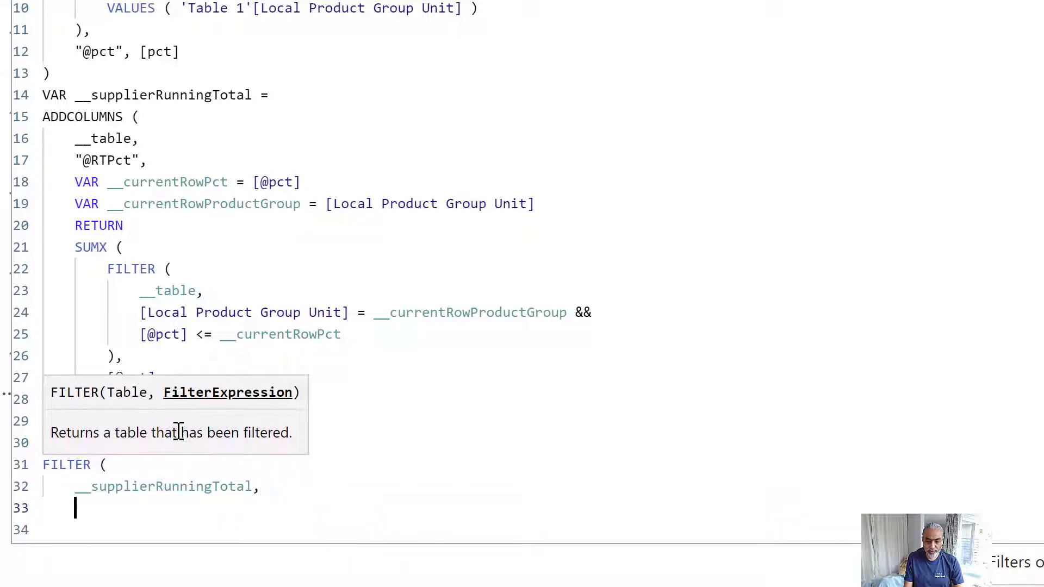
text([@RT)
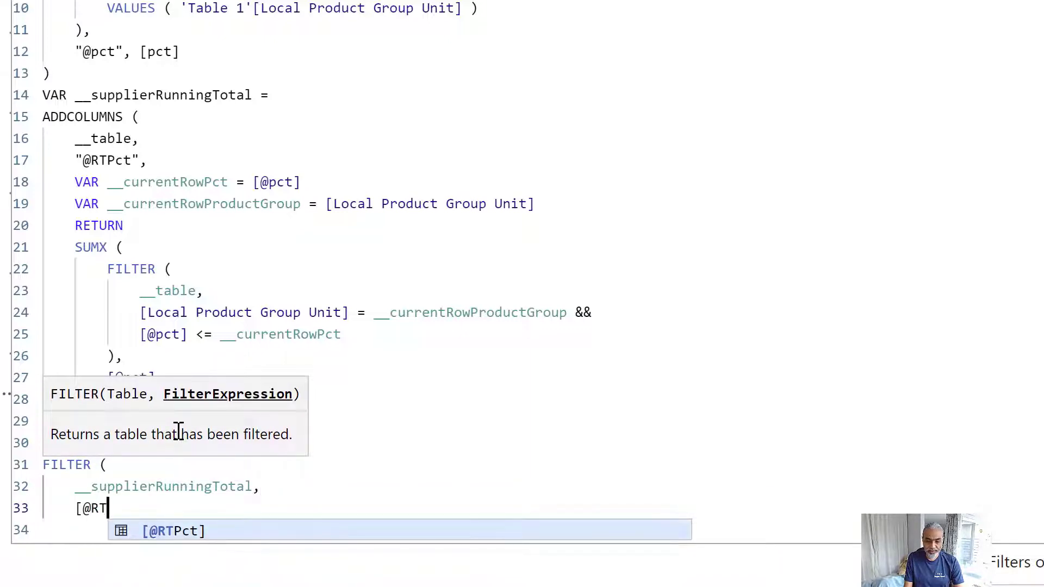
key(Tab)
text(>)
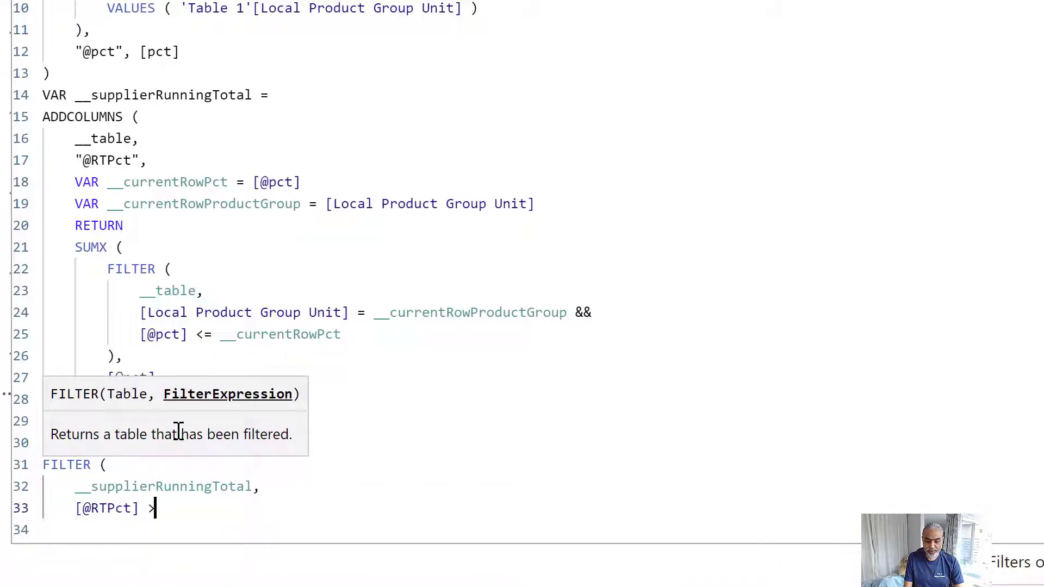
text(= )
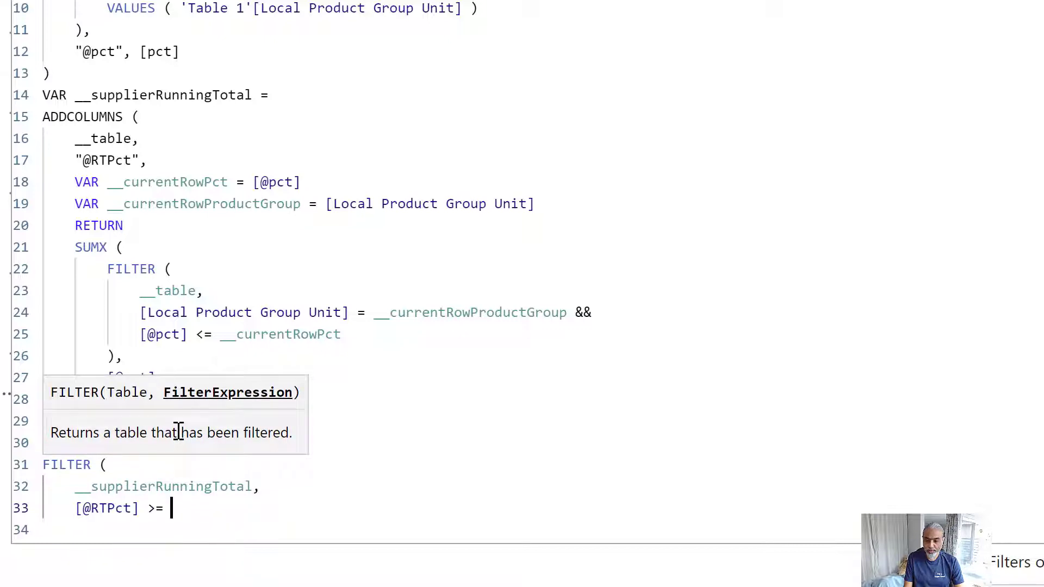
text(__whatif)
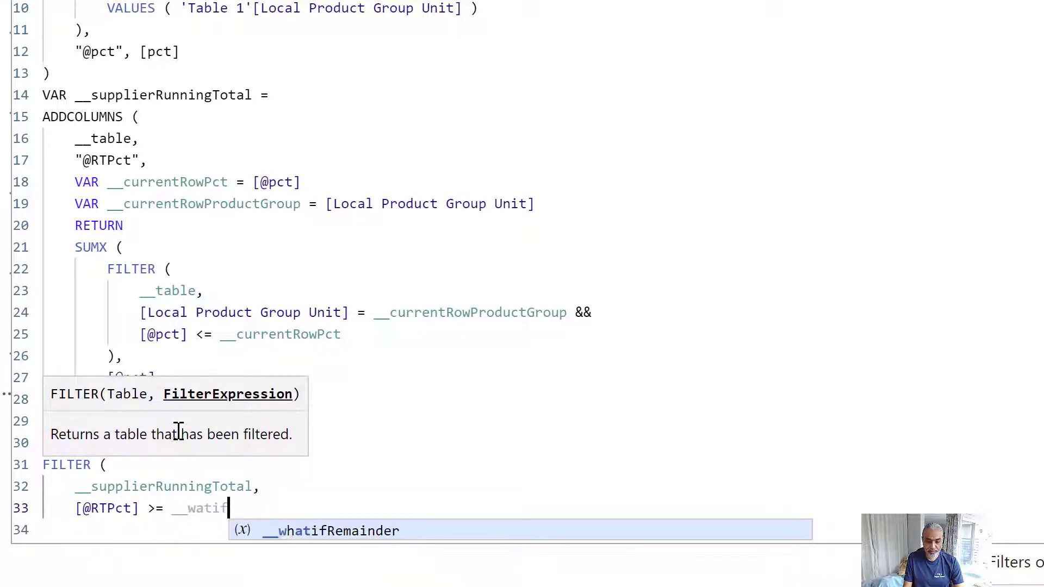
text(Remain)
key(Tab)
key(Escape)
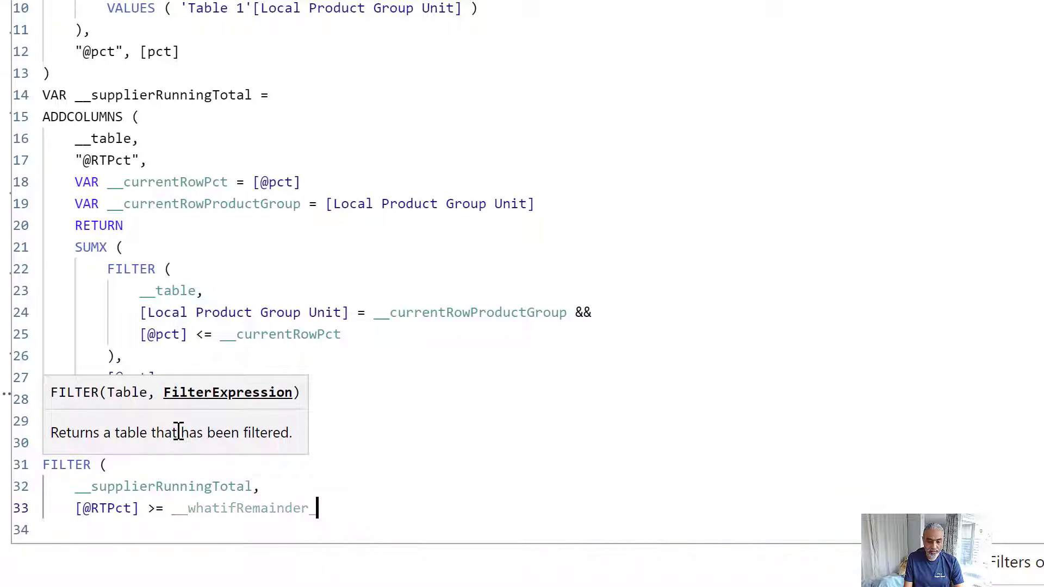
key(Return)
text())
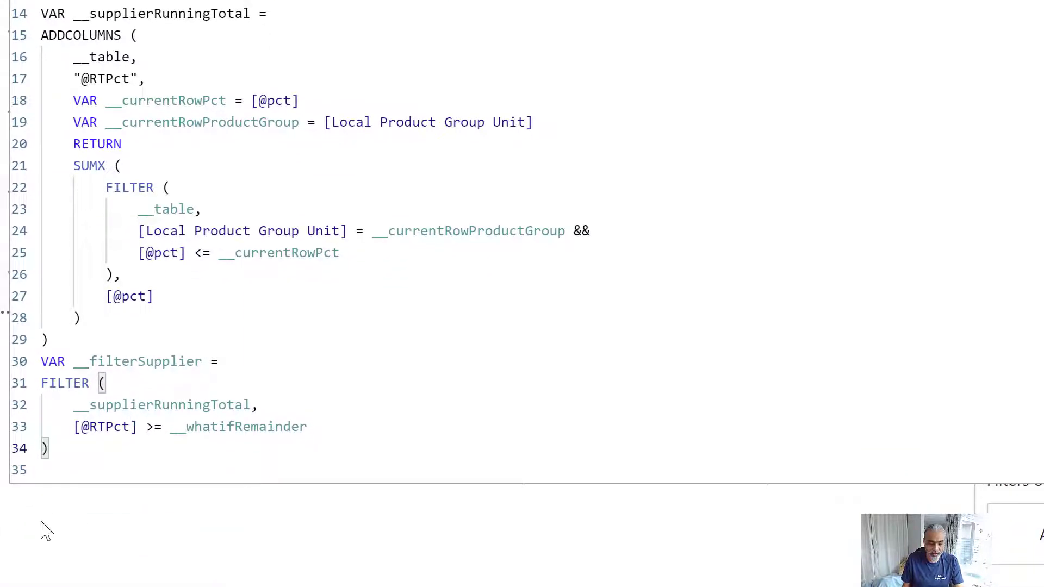
click(76, 463)
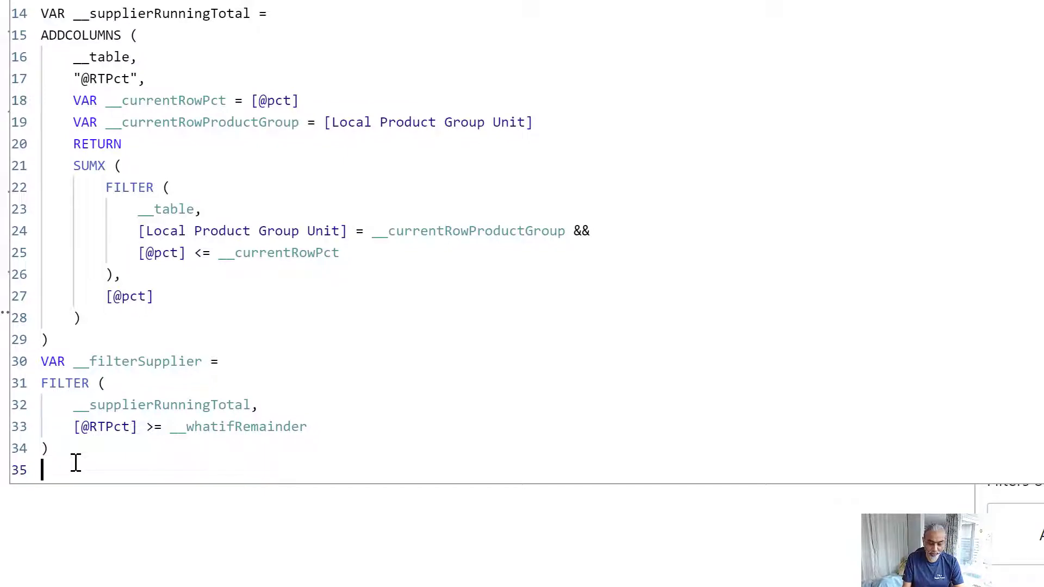
Step: Write RETURN CALCULATE ( [localSum], __filterSupplier ) as the measure's result
text(RETURN)
key(Return)
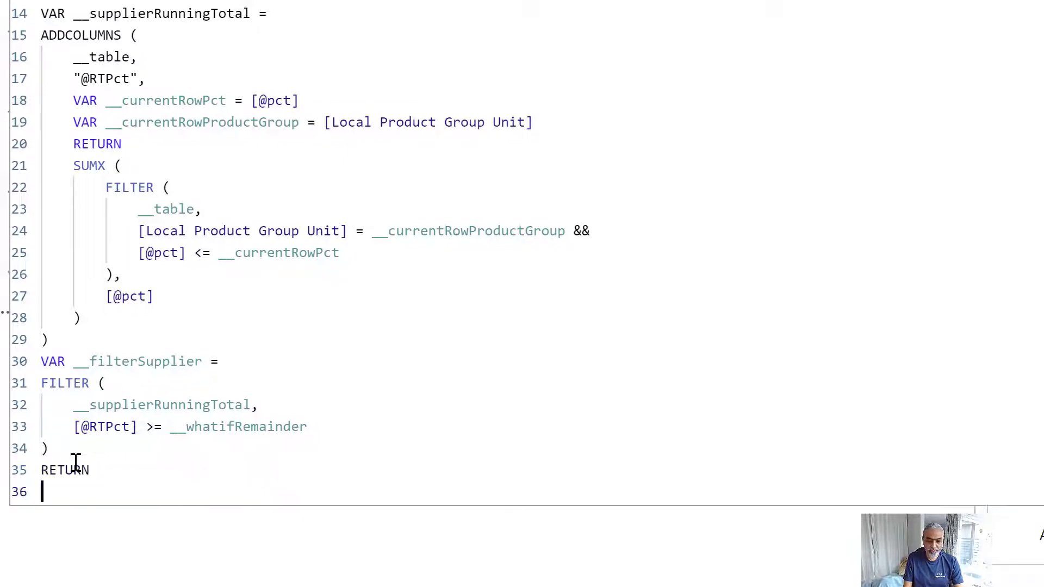
text(CALCULATE ()
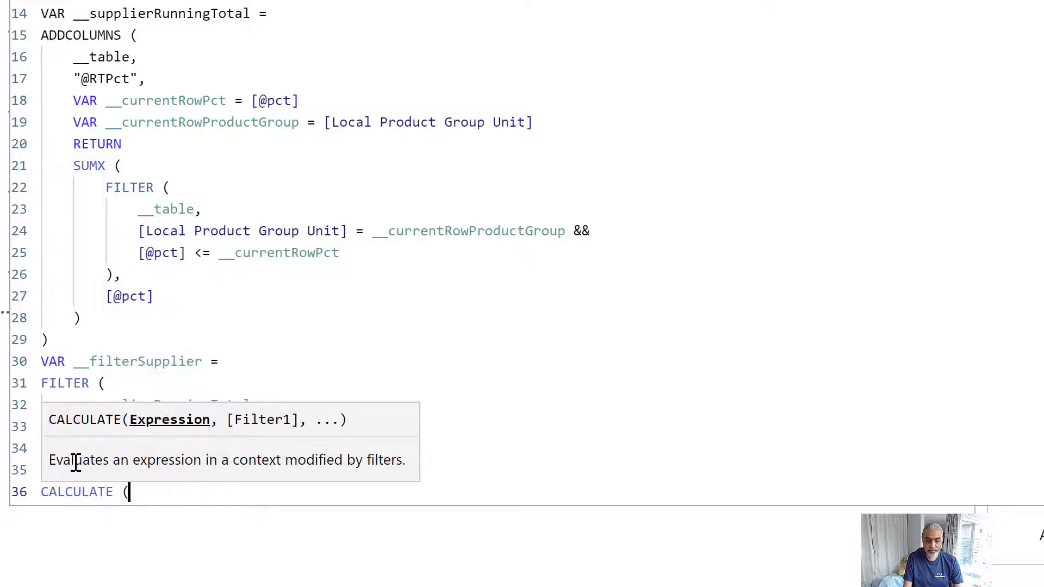
key(Return)
text([)
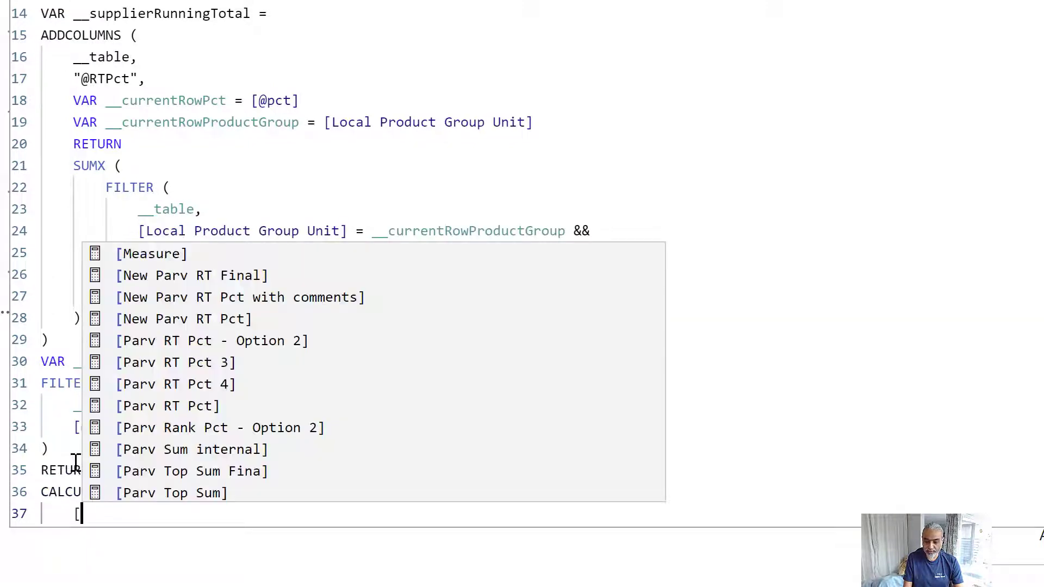
text(localsum)
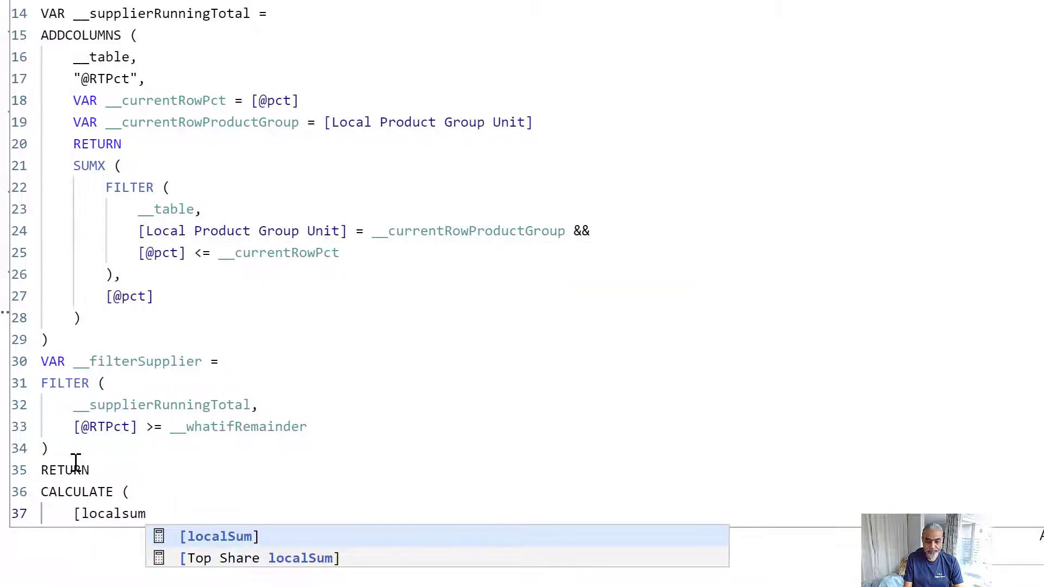
key(Tab)
text(,)
key(Return)
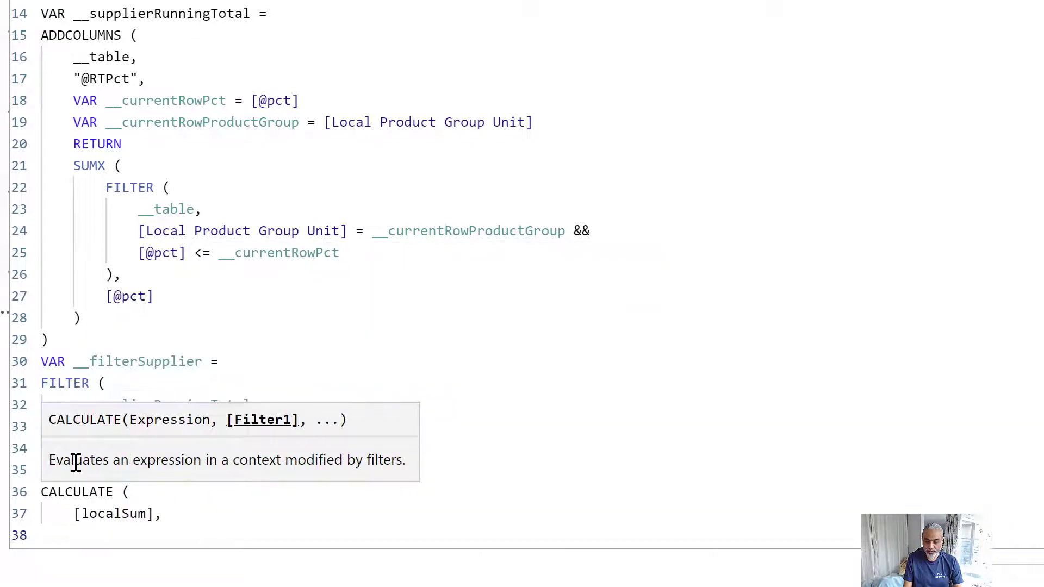
text(__filterSupplier)
key(Return)
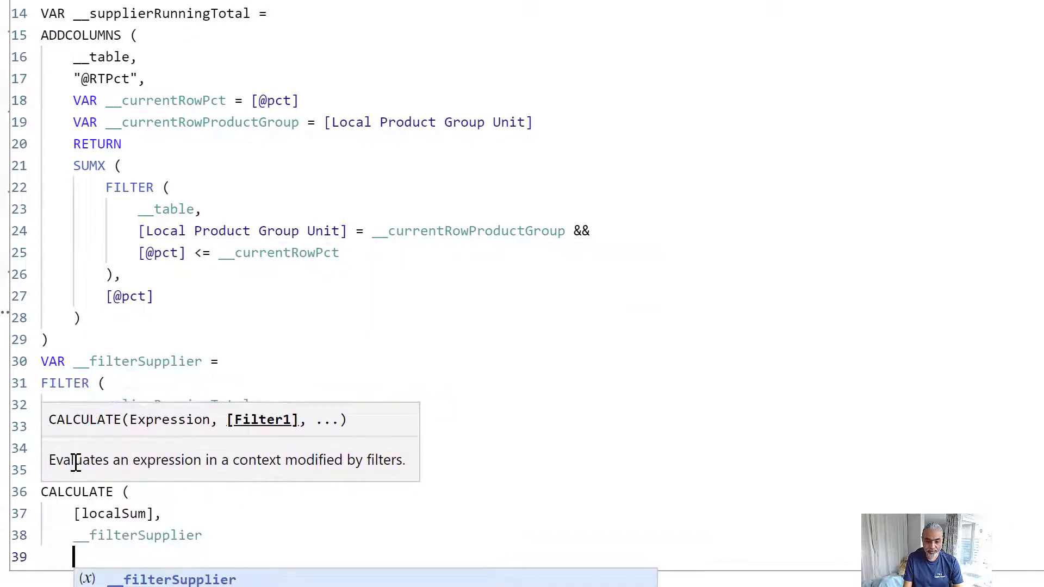
text())
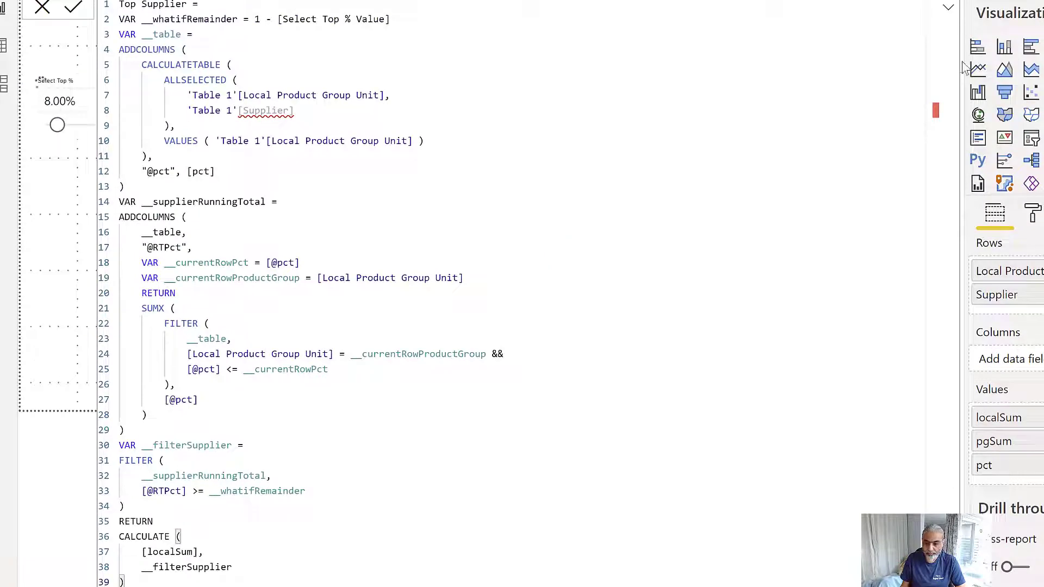
Step: Commit Top Supplier, drag it into the matrix Values, then reopen its formula
click(948, 10)
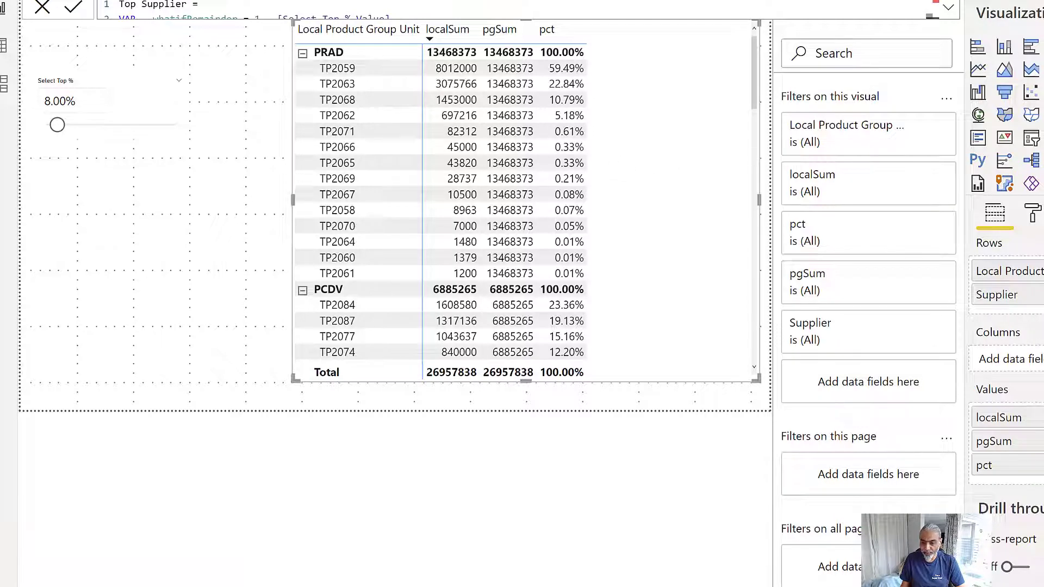
drag(827, 183, 673, 168)
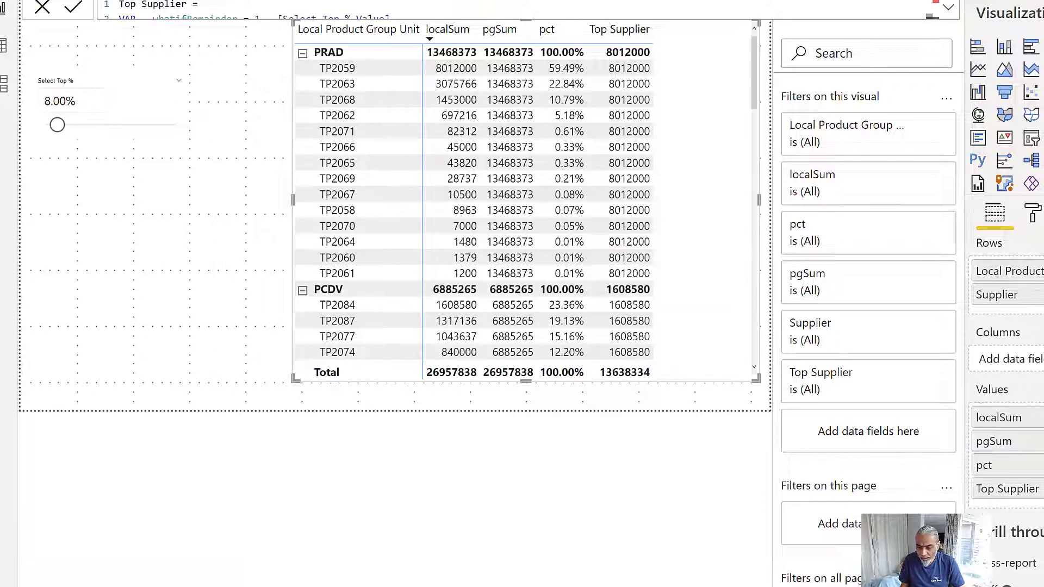
click(948, 10)
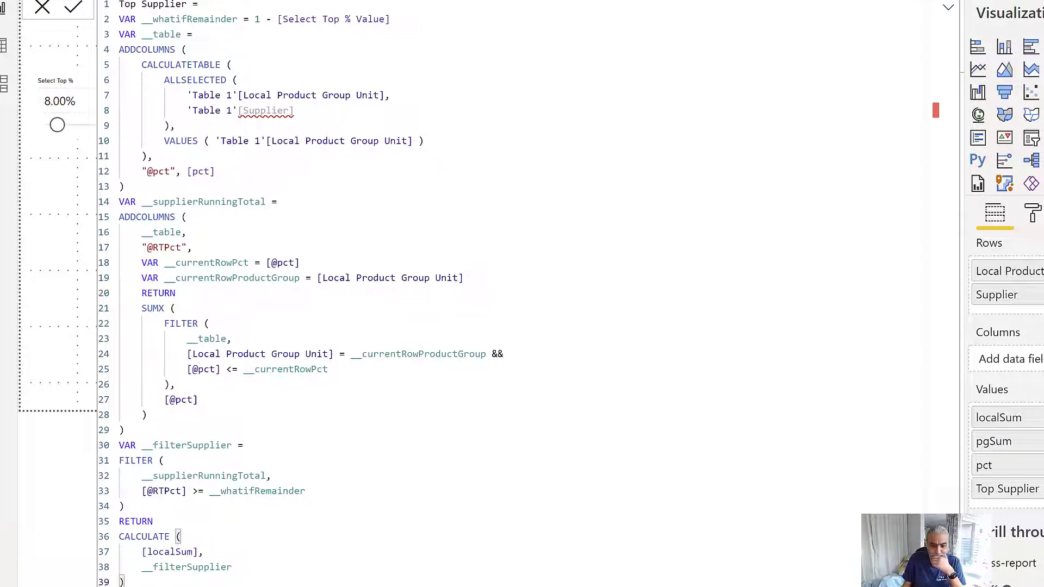
Step: Wrap __filterSupplier on line 38 in KEEPFILTERS ( ) and commit the measure
click(185, 415)
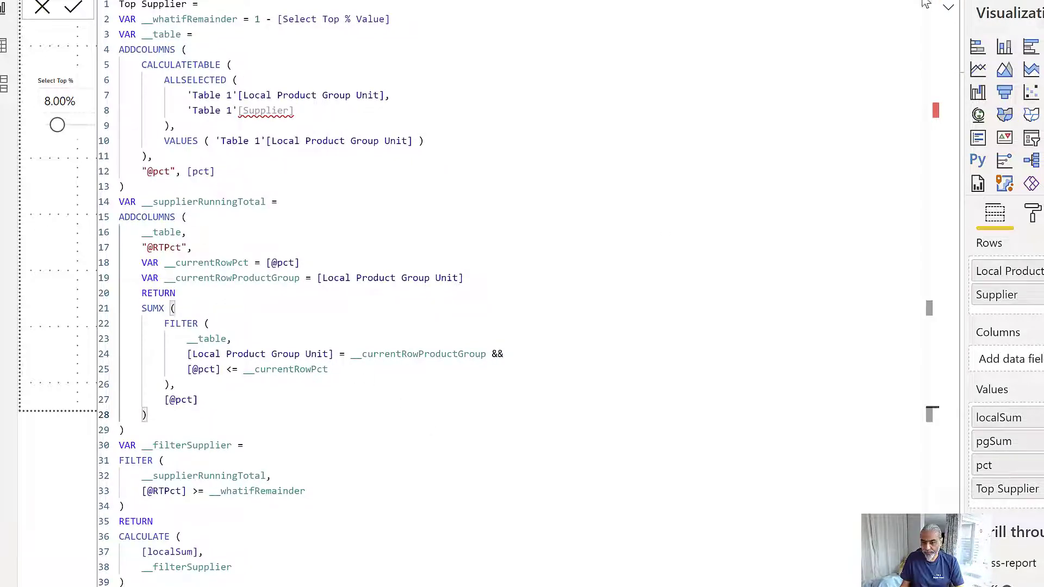
click(155, 581)
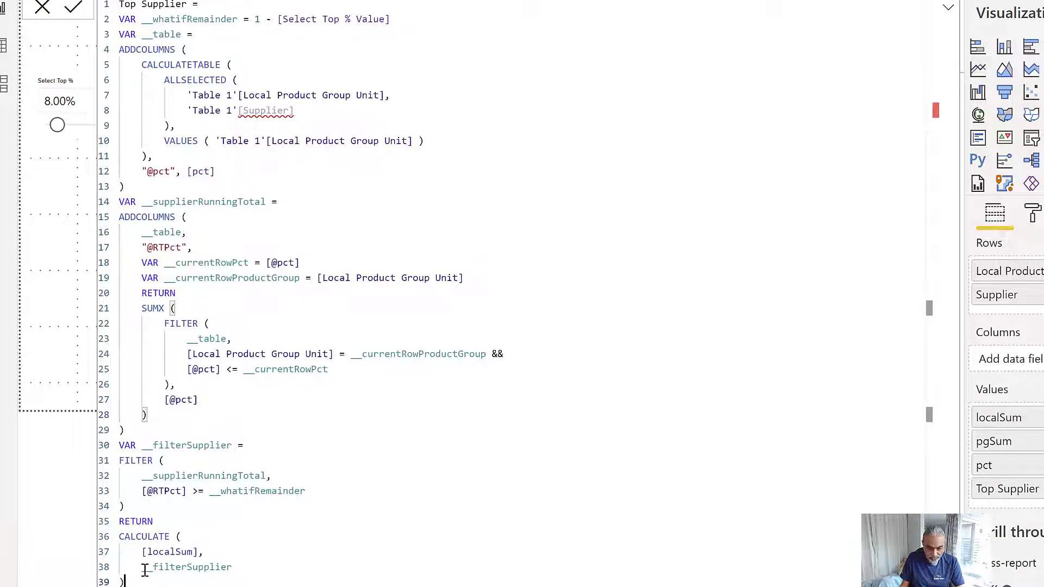
click(191, 567)
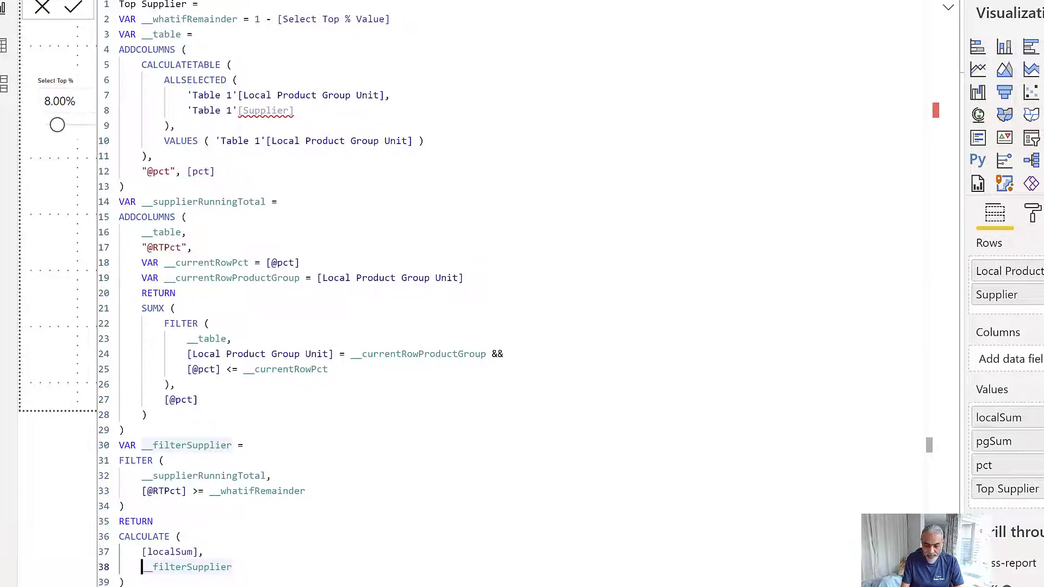
text(KEEPFILTERS ()
key(End)
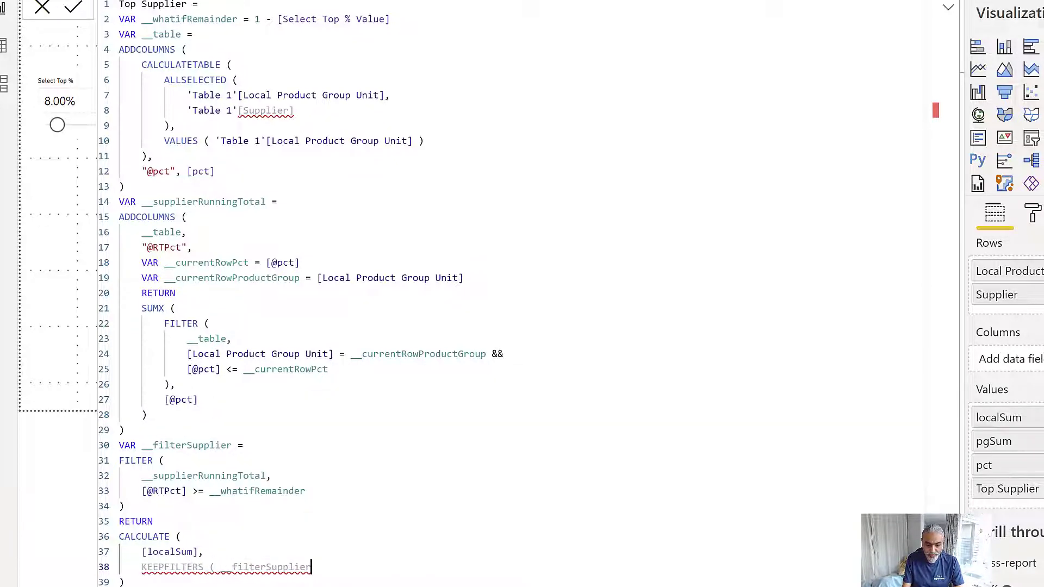
text())
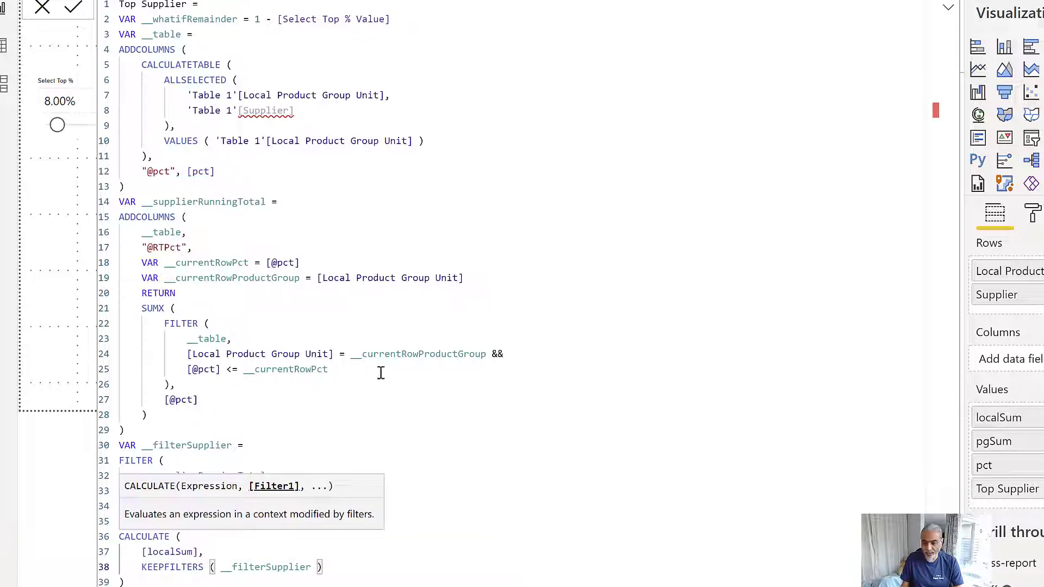
click(947, 12)
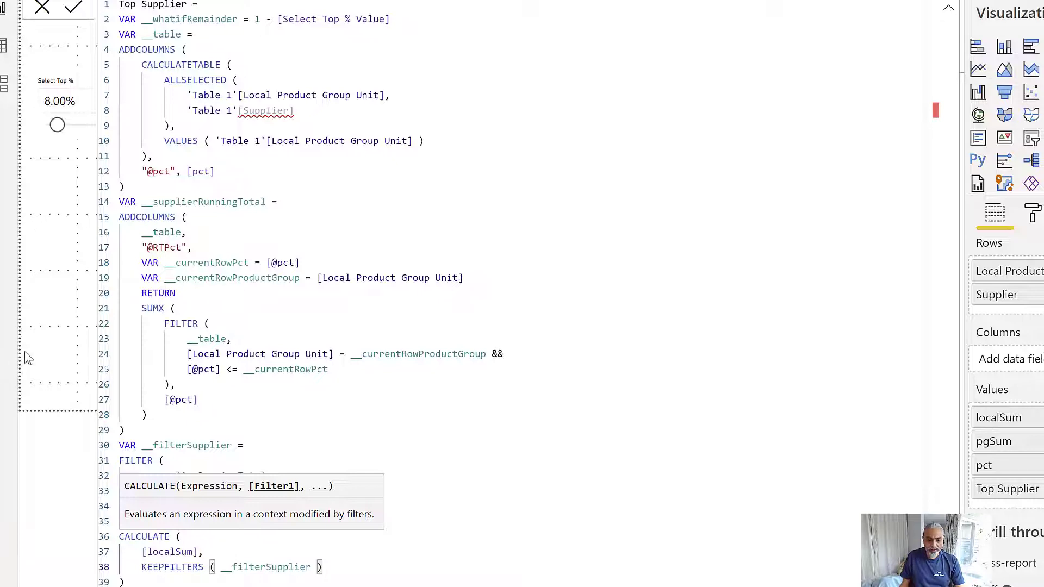
click(948, 8)
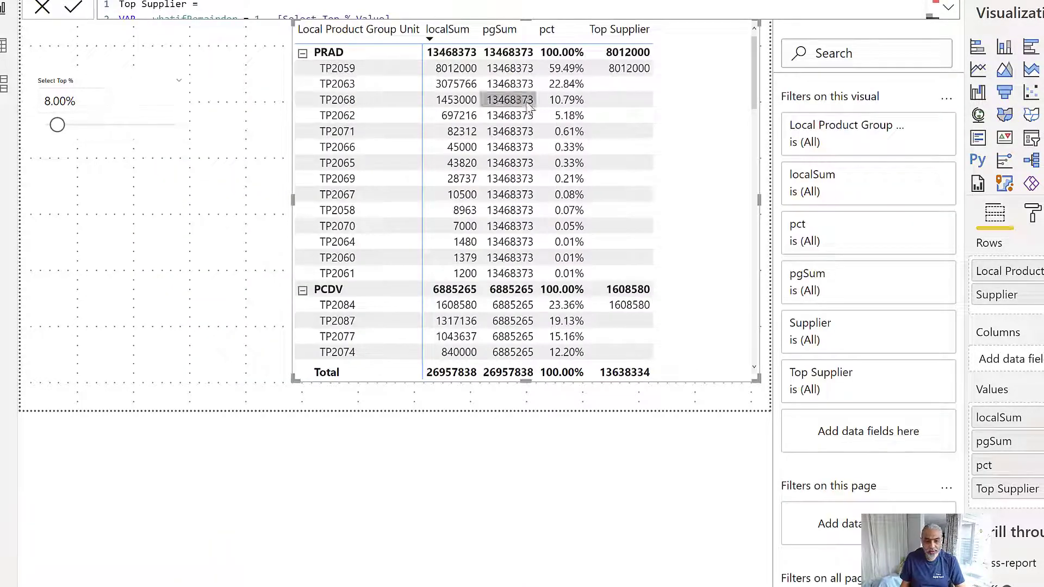
Step: Drag the Select Top % slider from 8% up to 59%
click(69, 107)
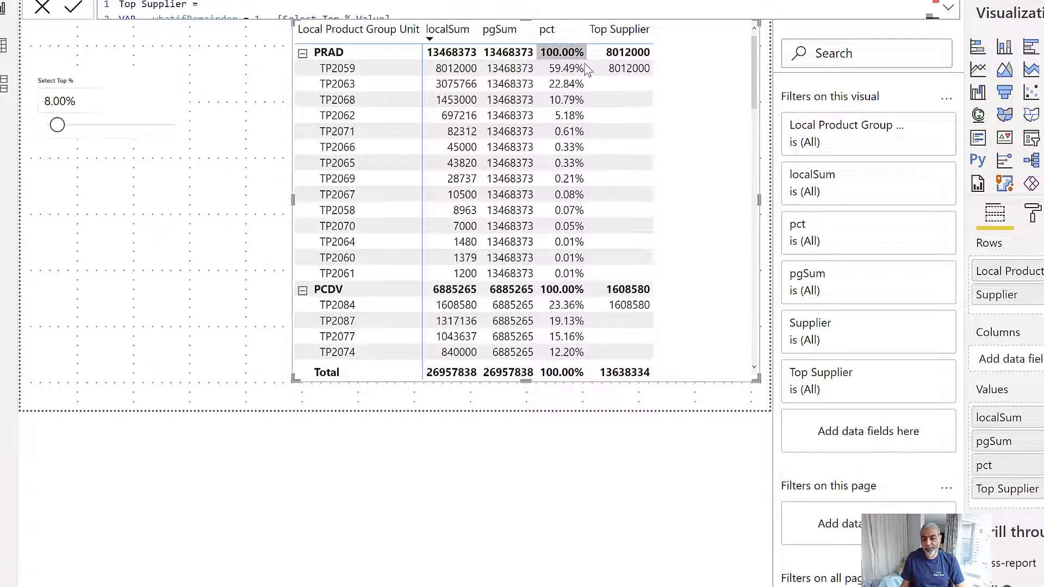
scroll(641, 333, down, 8)
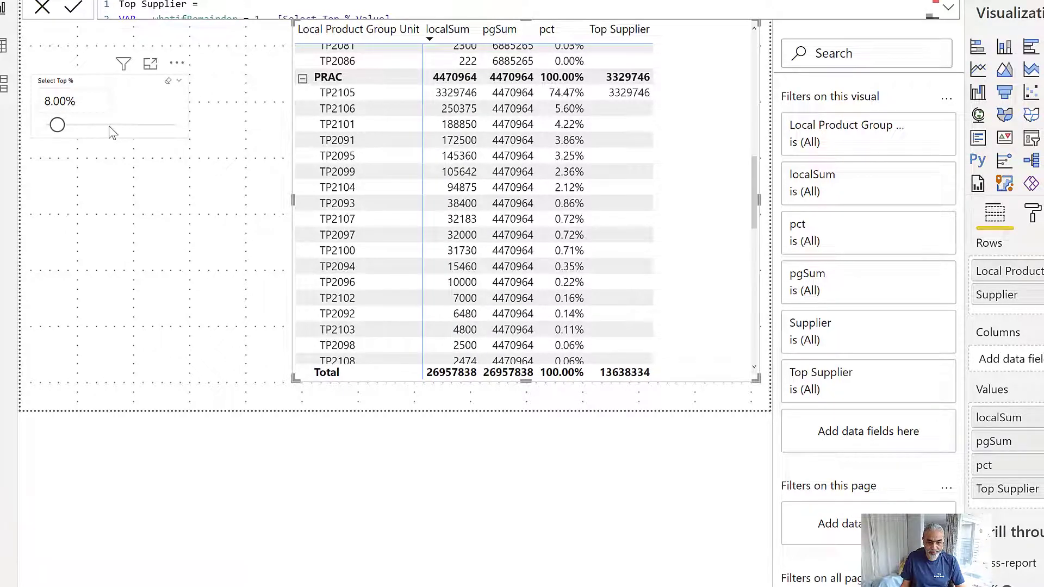
drag(57, 125, 126, 130)
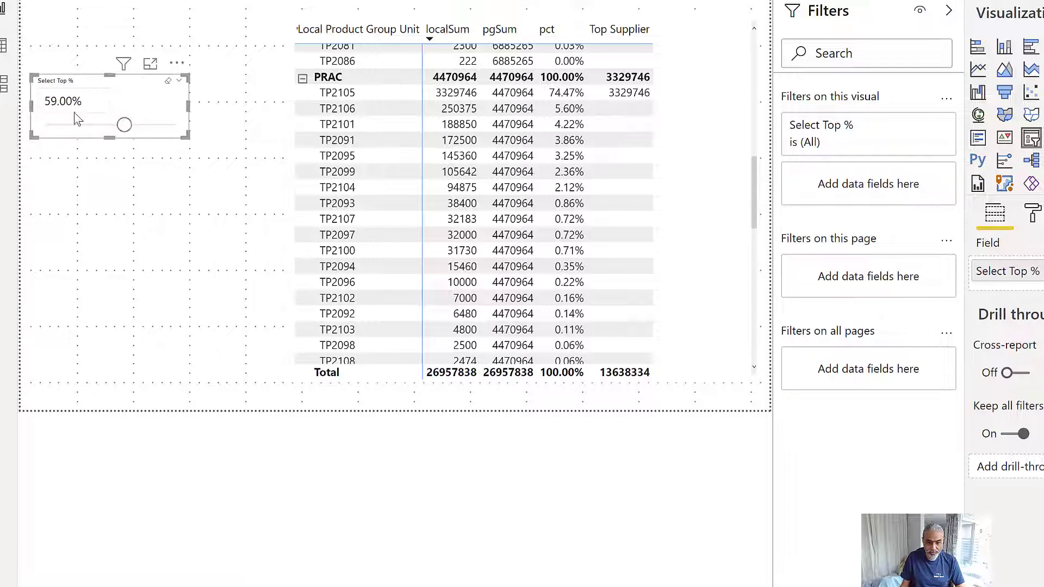
scroll(713, 155, up, 10)
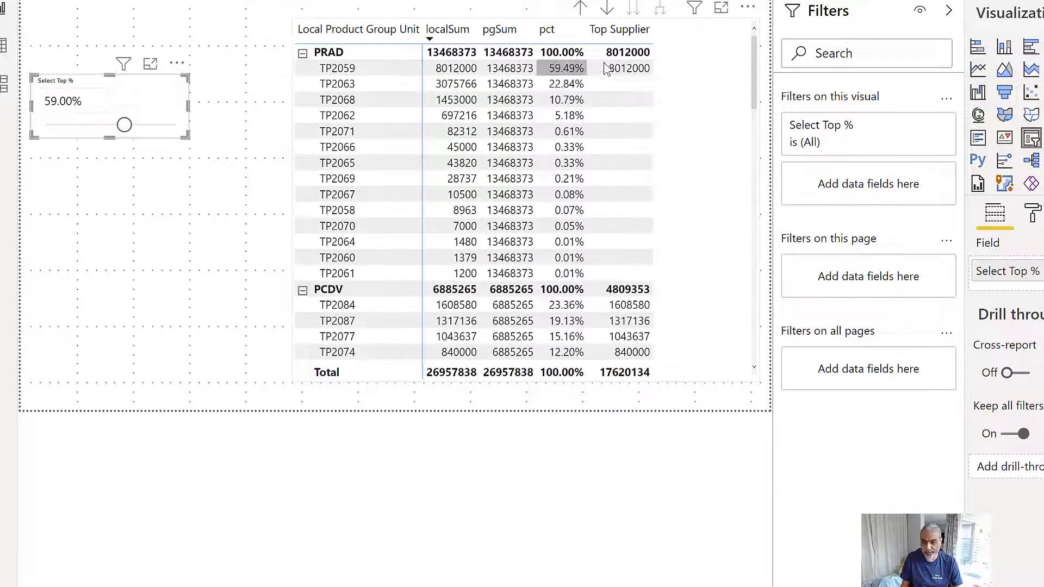
scroll(622, 88, down, 1)
Step: Enter 80% as the Select Top % value, then select the matrix
click(74, 101)
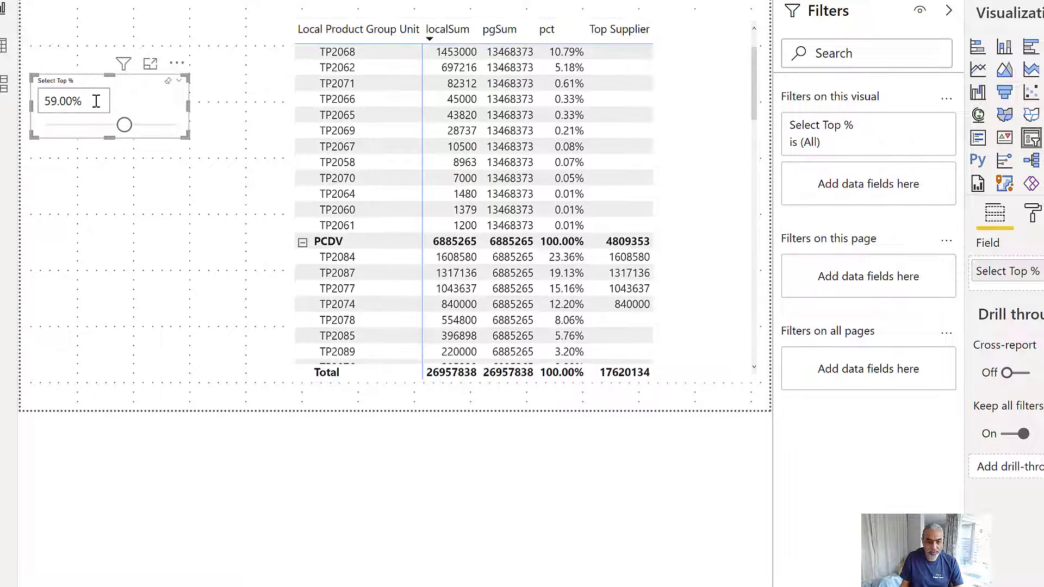
drag(73, 101, 35, 106)
key(BackSpace)
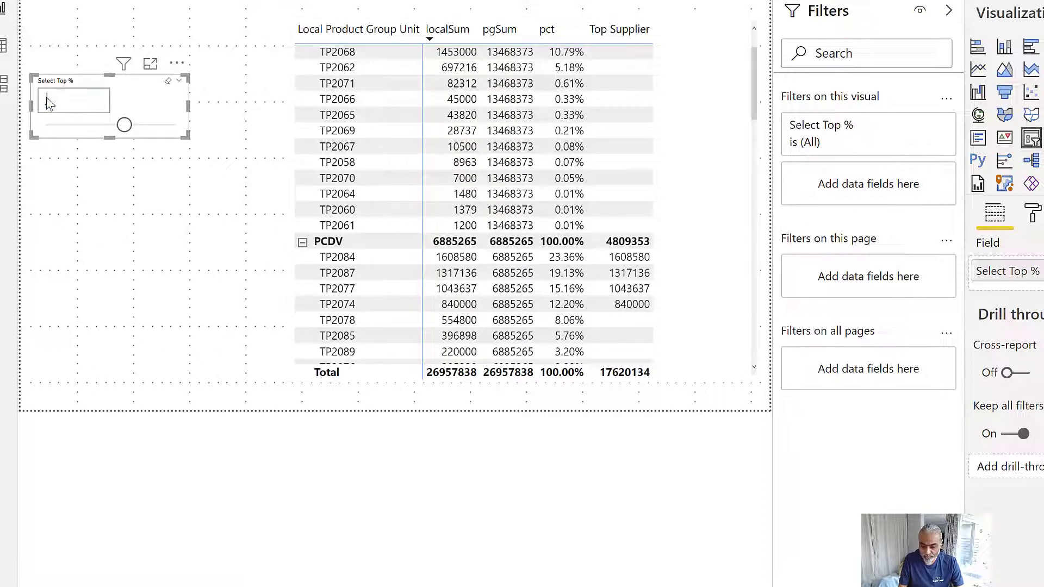
key(Return)
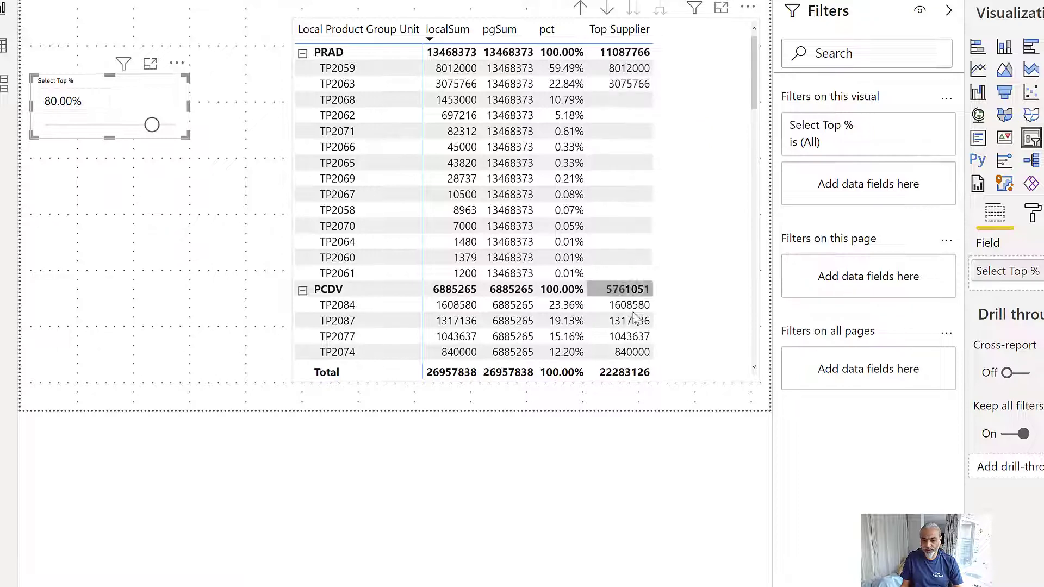
scroll(623, 316, down, 4)
scroll(624, 270, down, 1)
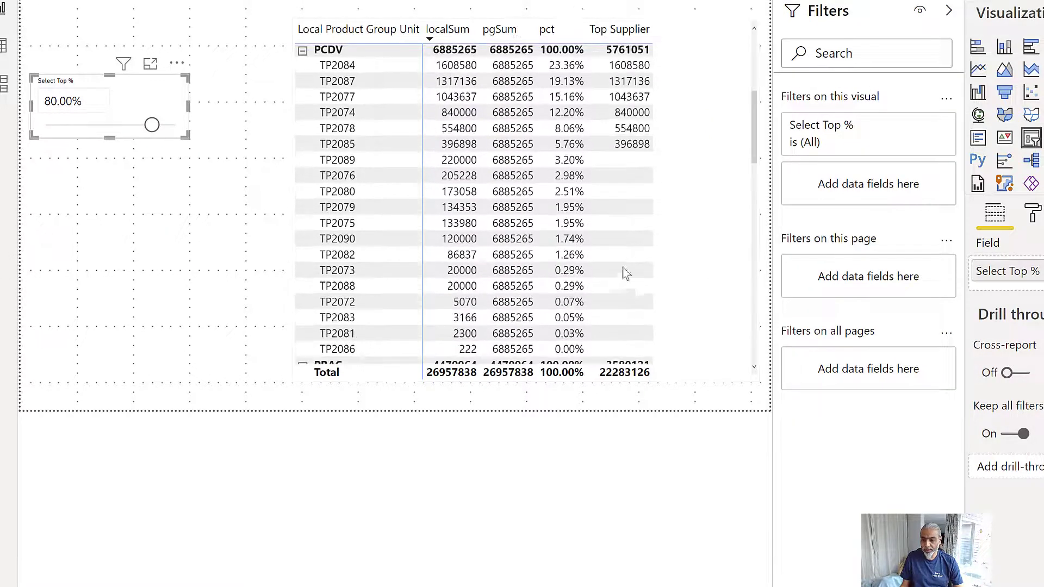
click(624, 270)
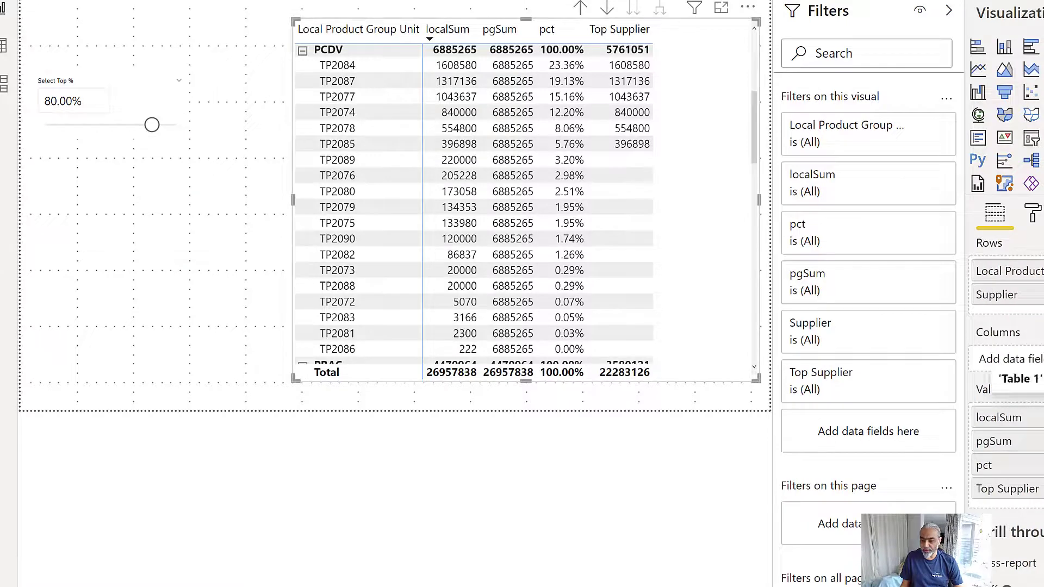
Step: Leave only Top Supplier in the matrix, sort it descending, and set Select Top % to 60%
drag(996, 378, 302, 21)
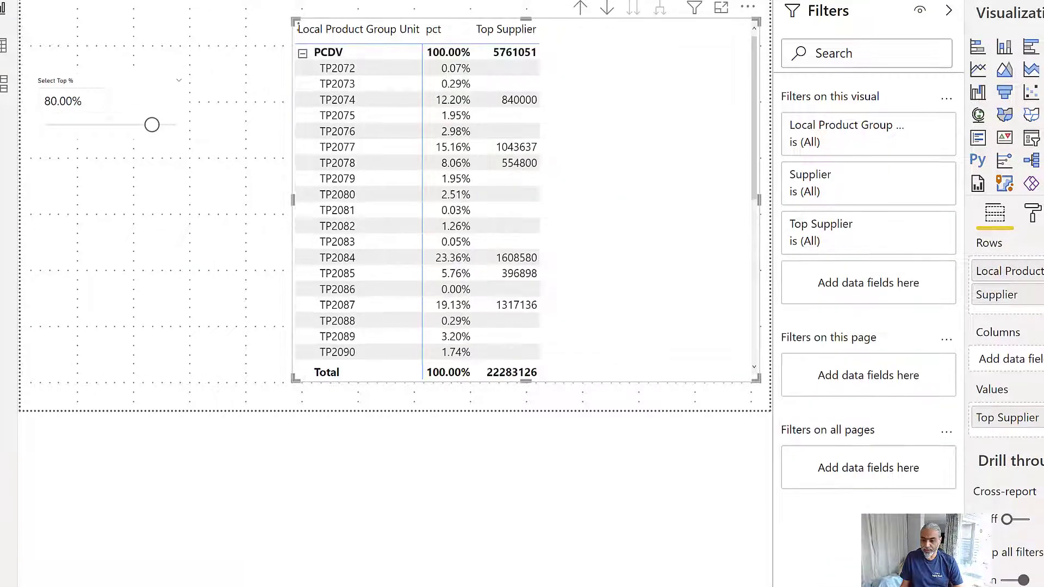
click(456, 84)
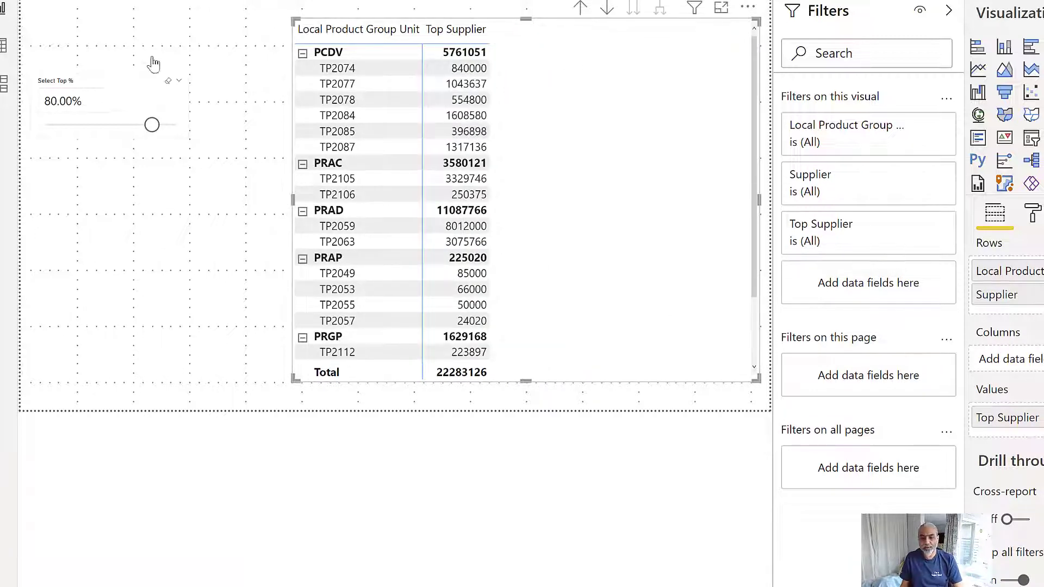
click(461, 31)
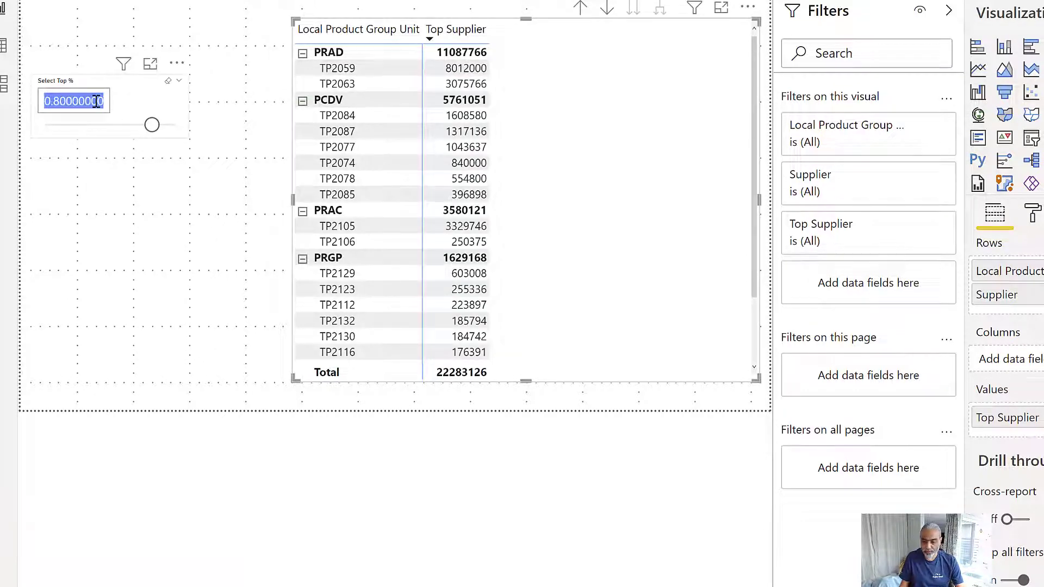
key(BackSpace)
key(Return)
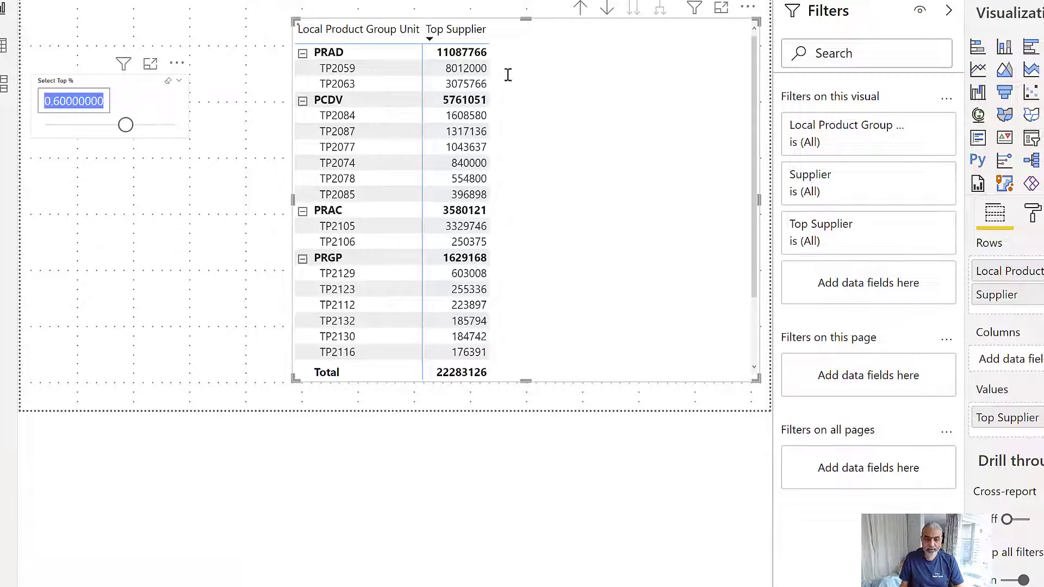